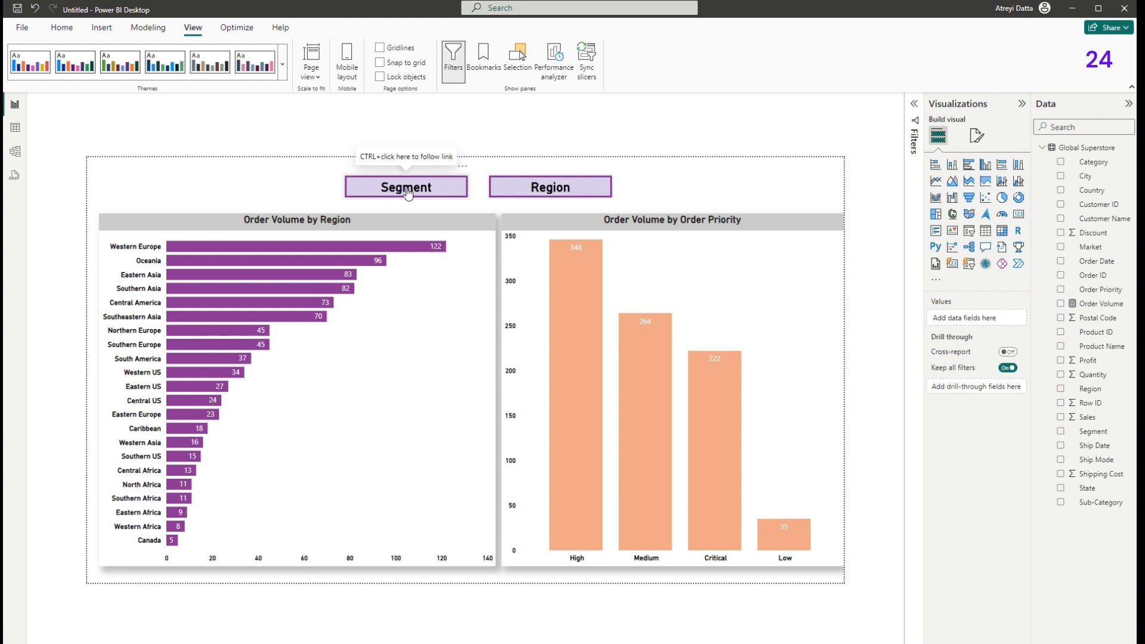
Try the Segment and Region buttons that switch the order volume chart in the finished report.
left_click(407, 192, "ctrl")
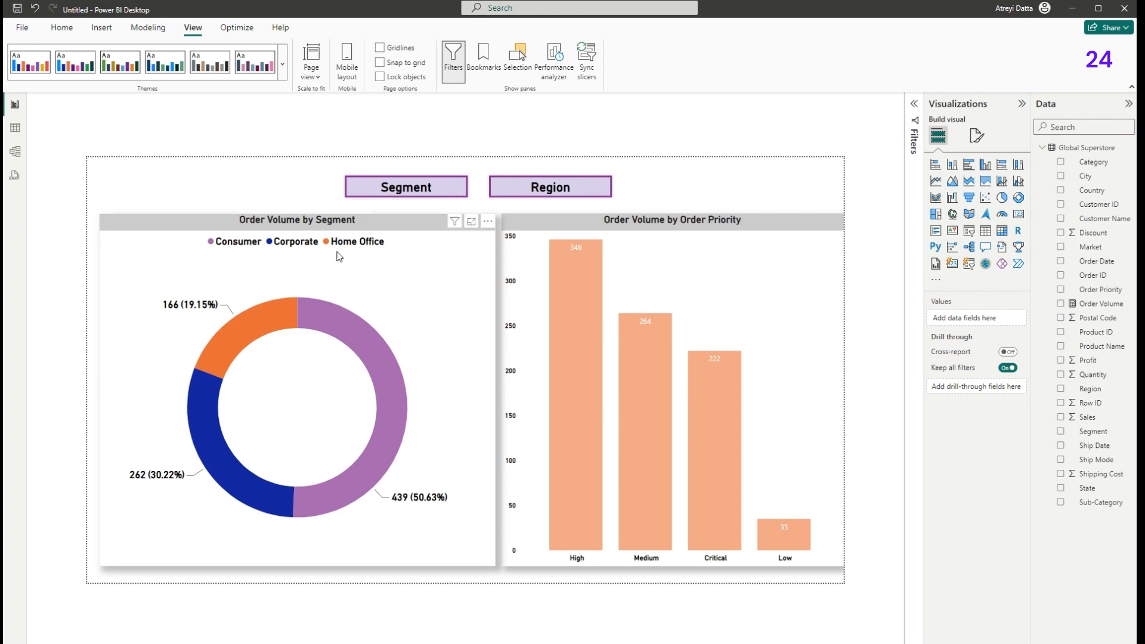
left_click(538, 193)
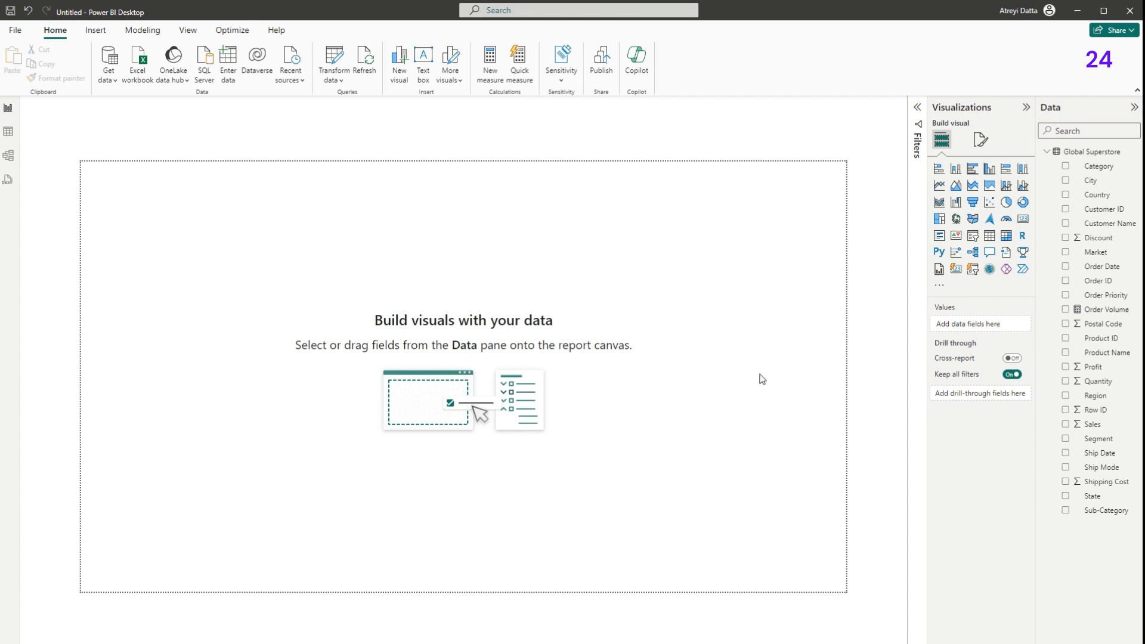
Add a stacked bar chart with Market on the Y-axis and Order Volume on the X-axis, then reposition and enlarge it on the canvas.
left_click(939, 171)
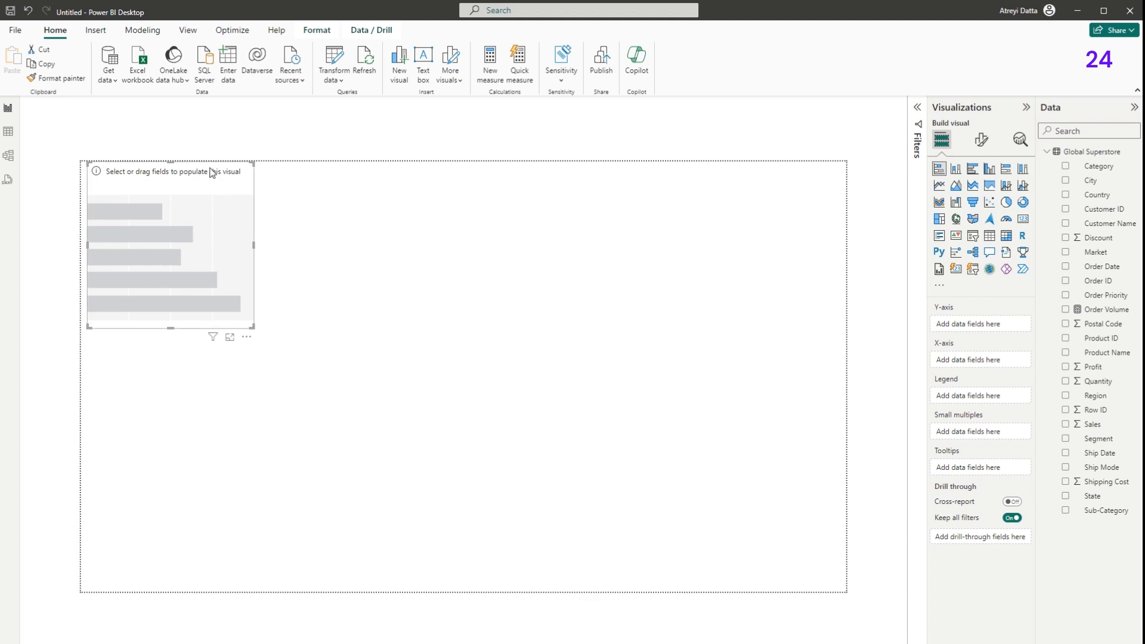
left_click_drag(210, 171, 240, 281)
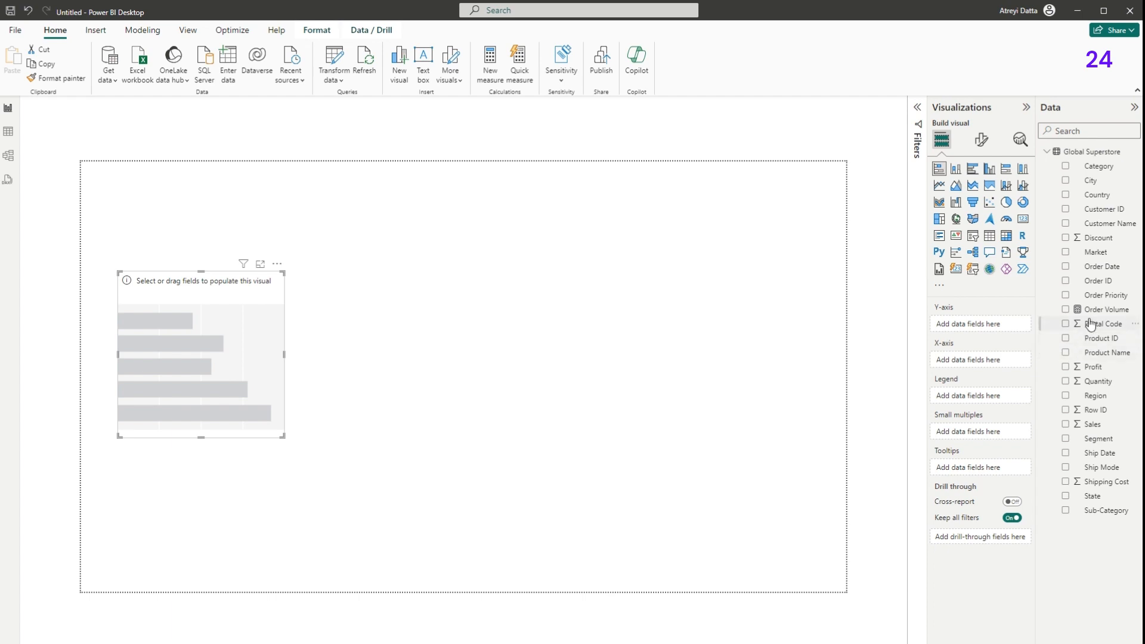
left_click_drag(1099, 310, 993, 367)
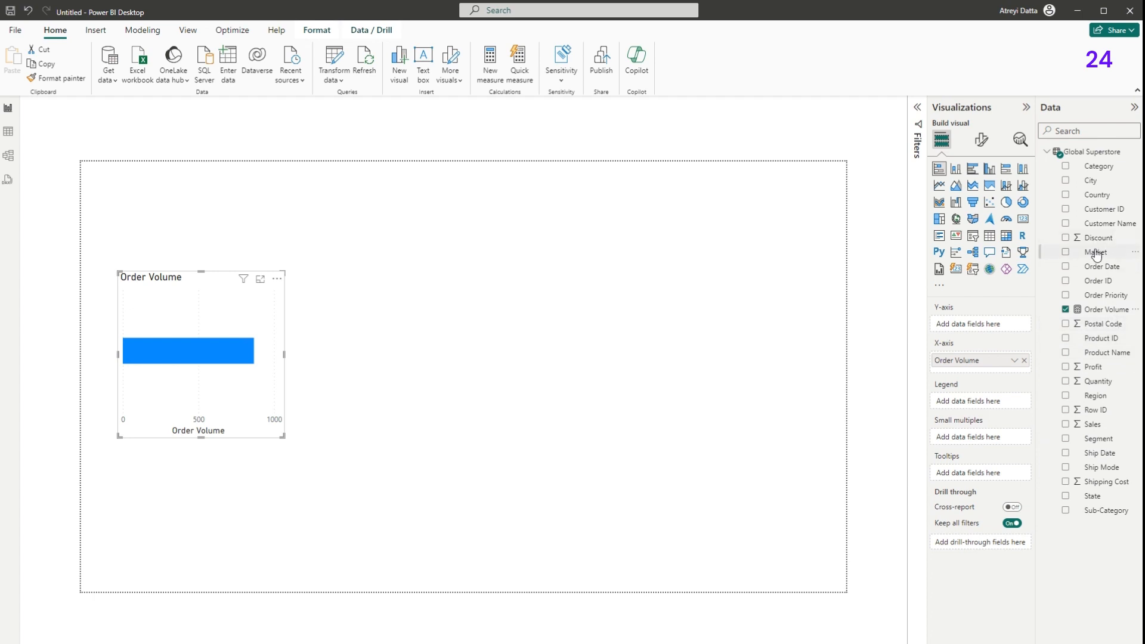
left_click_drag(1096, 253, 987, 322)
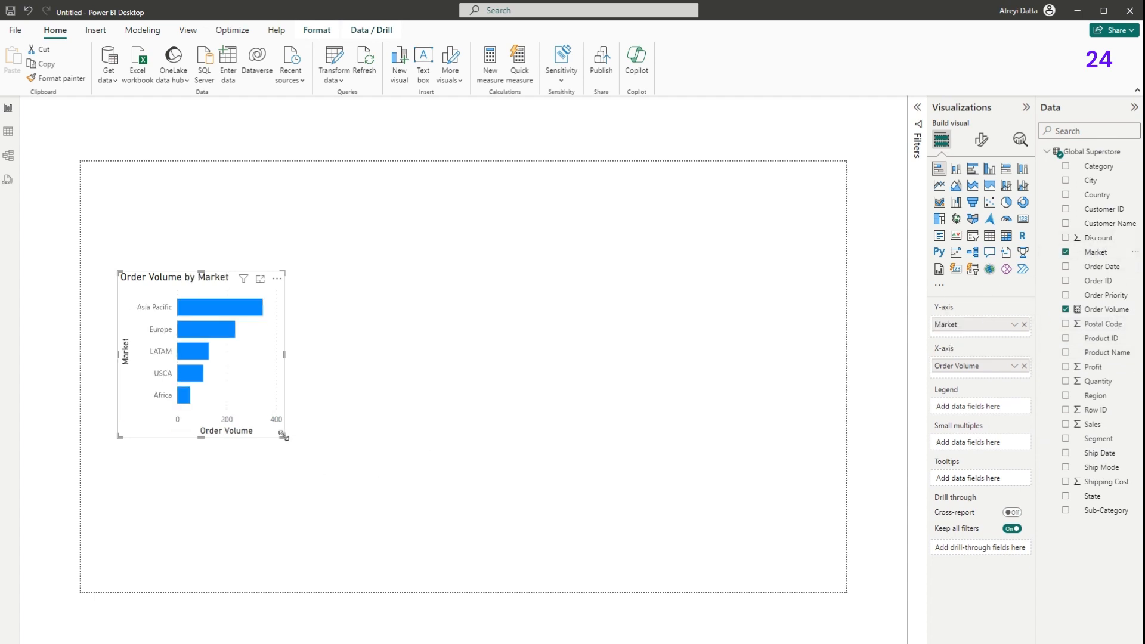
left_click_drag(284, 436, 461, 503)
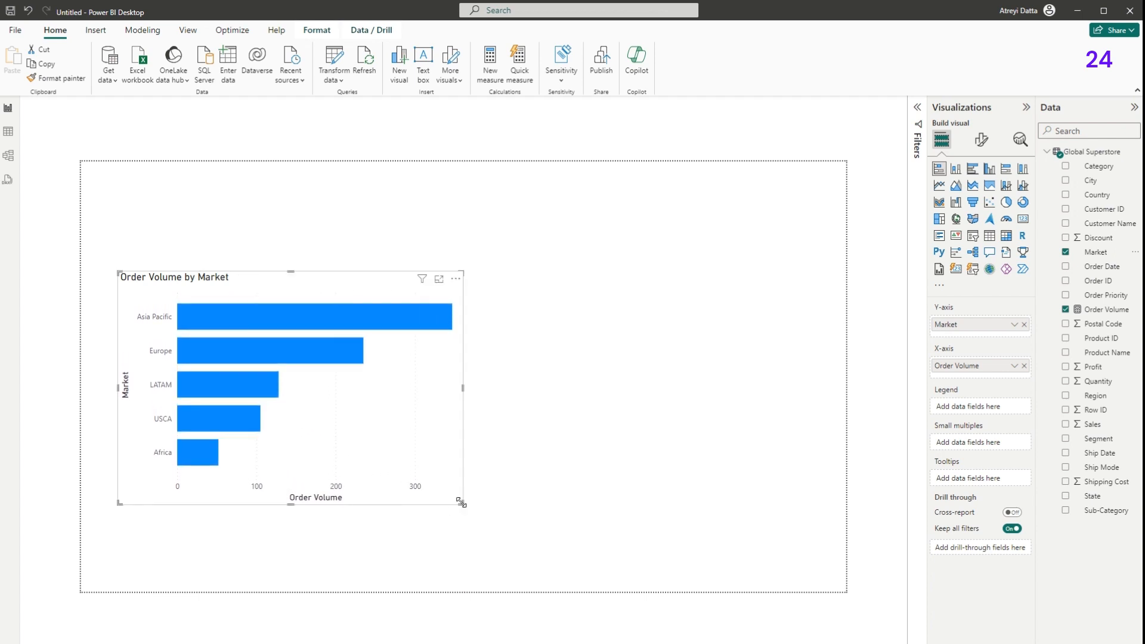
Format the chart's Y-axis values in bold black DIN at size 11 and turn off the Y-axis title.
left_click(981, 141)
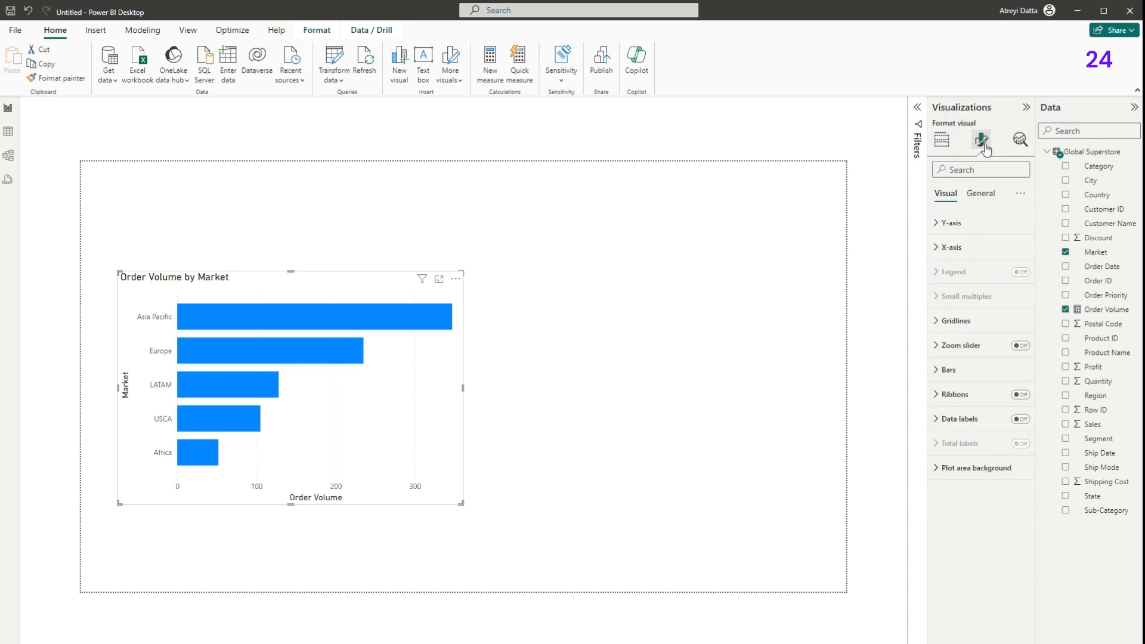
left_click(939, 226)
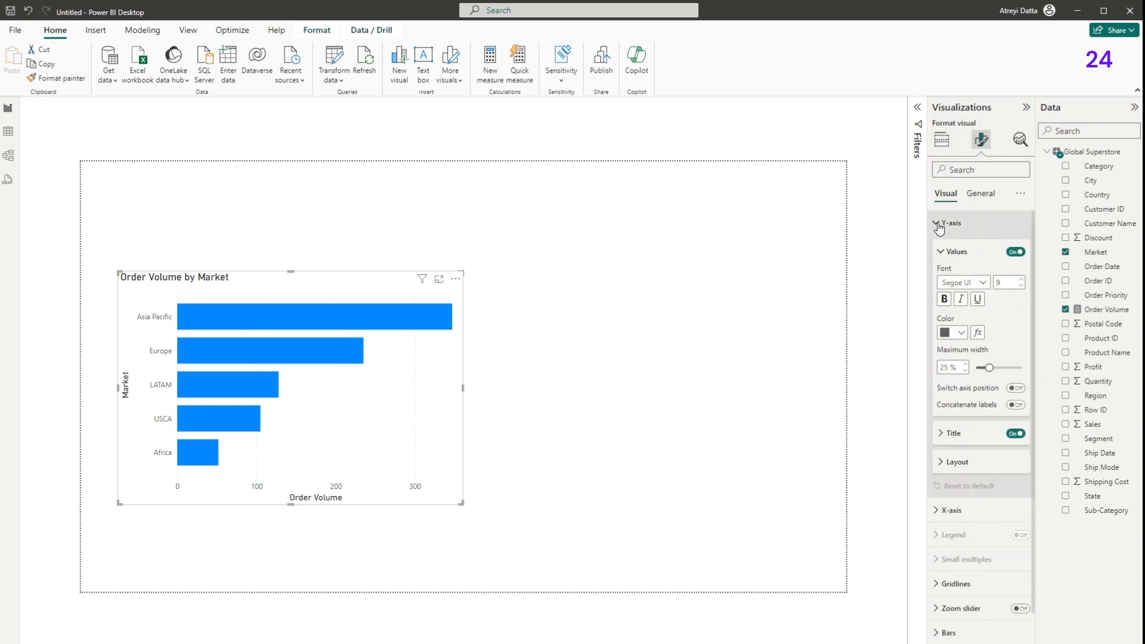
left_click(982, 284)
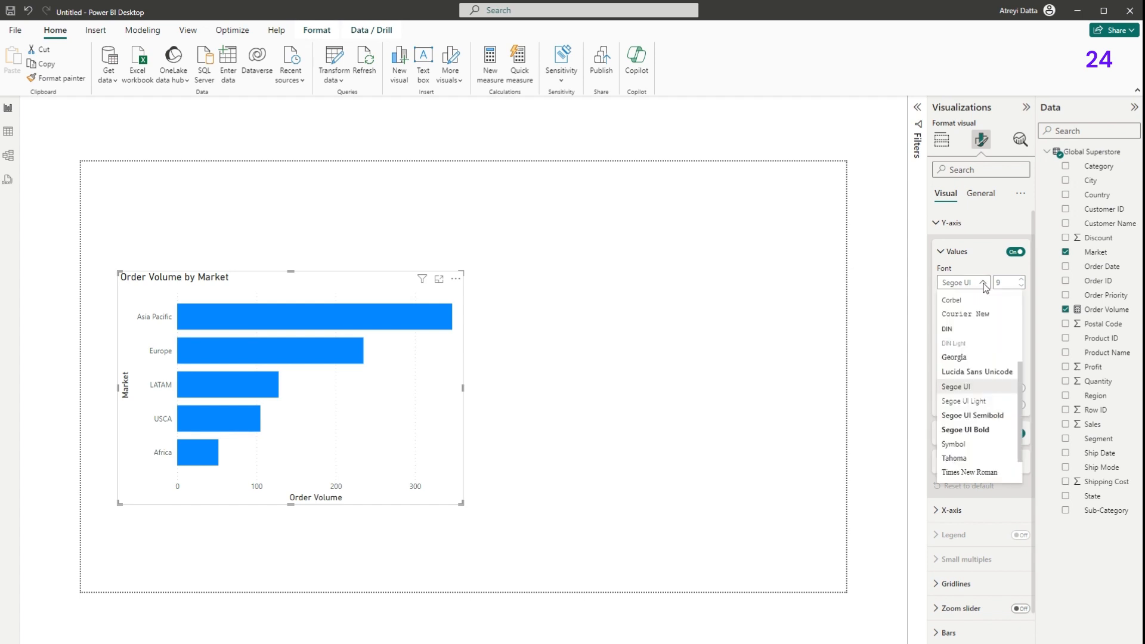
left_click(948, 329)
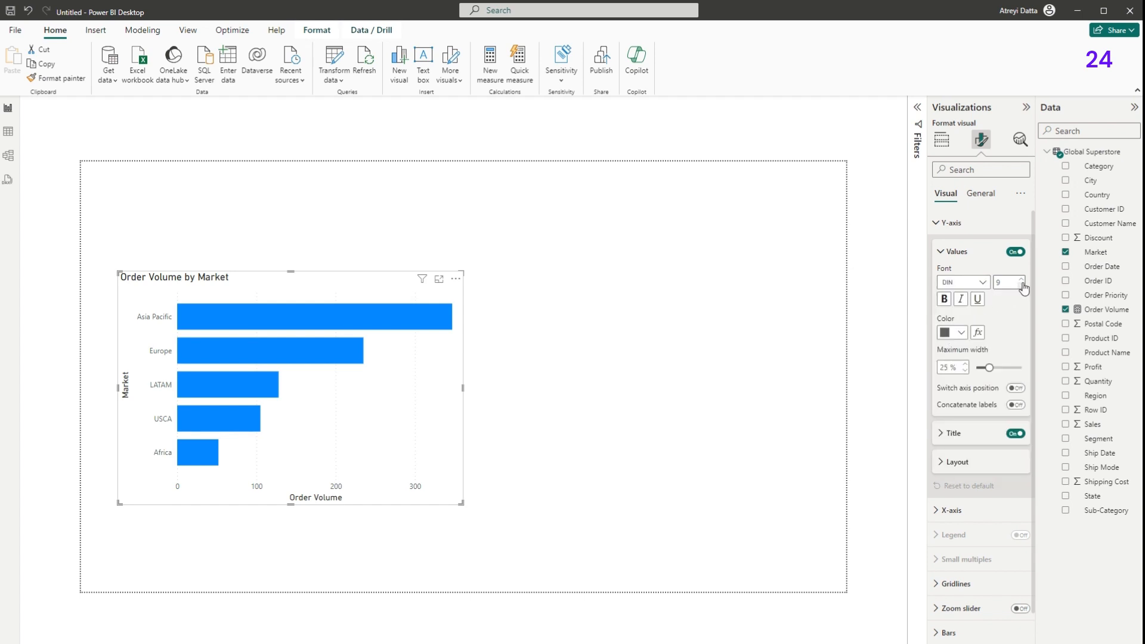
left_click(1022, 280)
left_click(1022, 279)
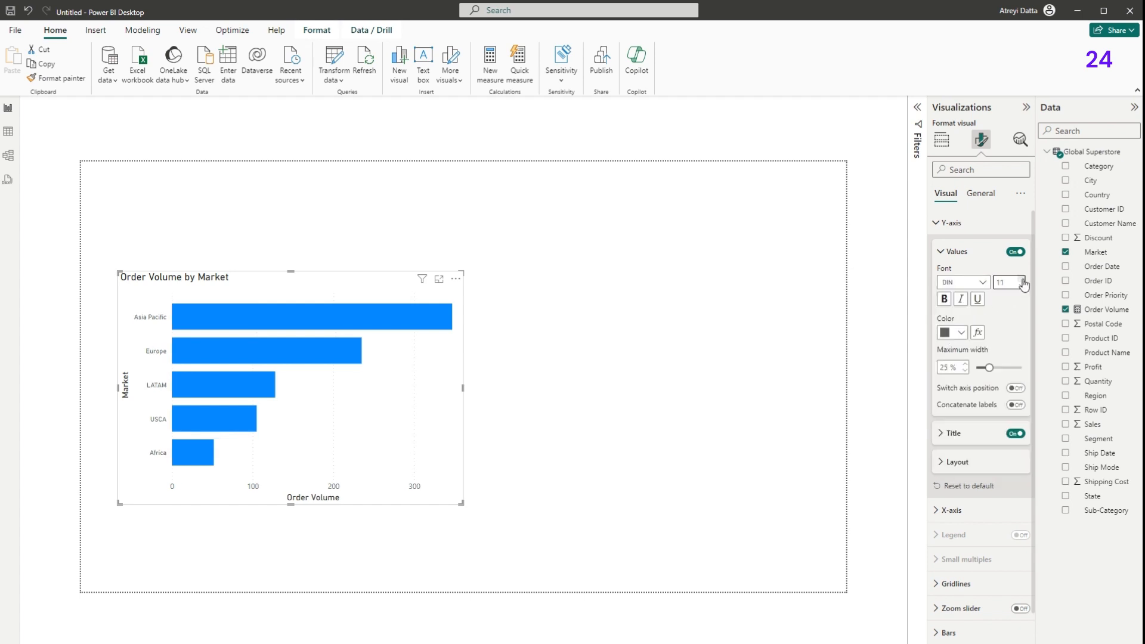
left_click(954, 332)
left_click(969, 468)
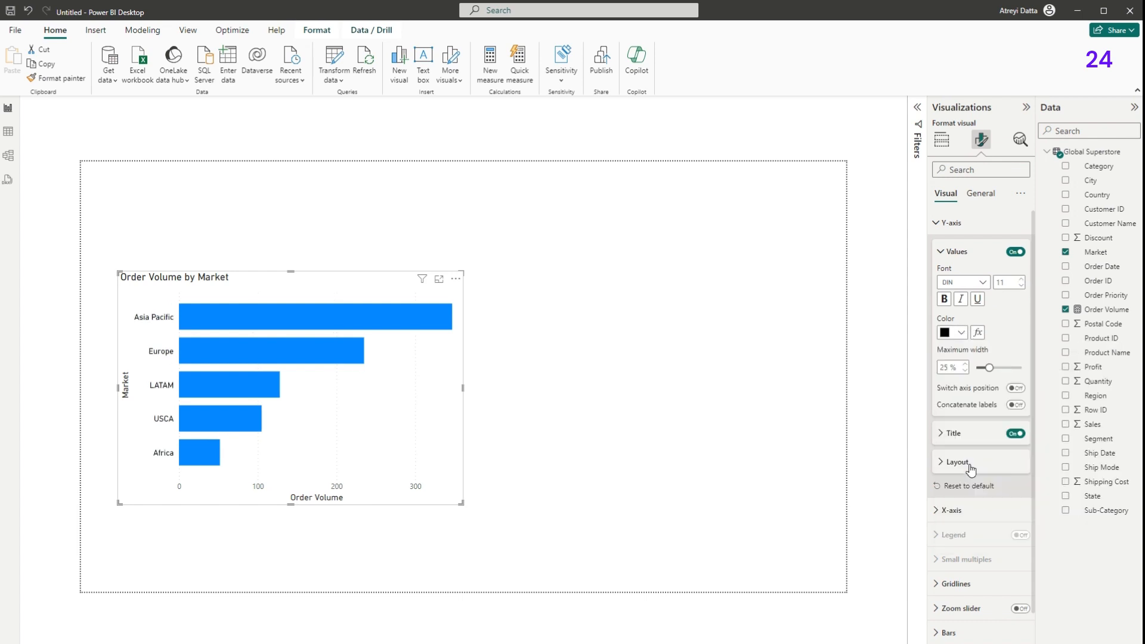
left_click(944, 298)
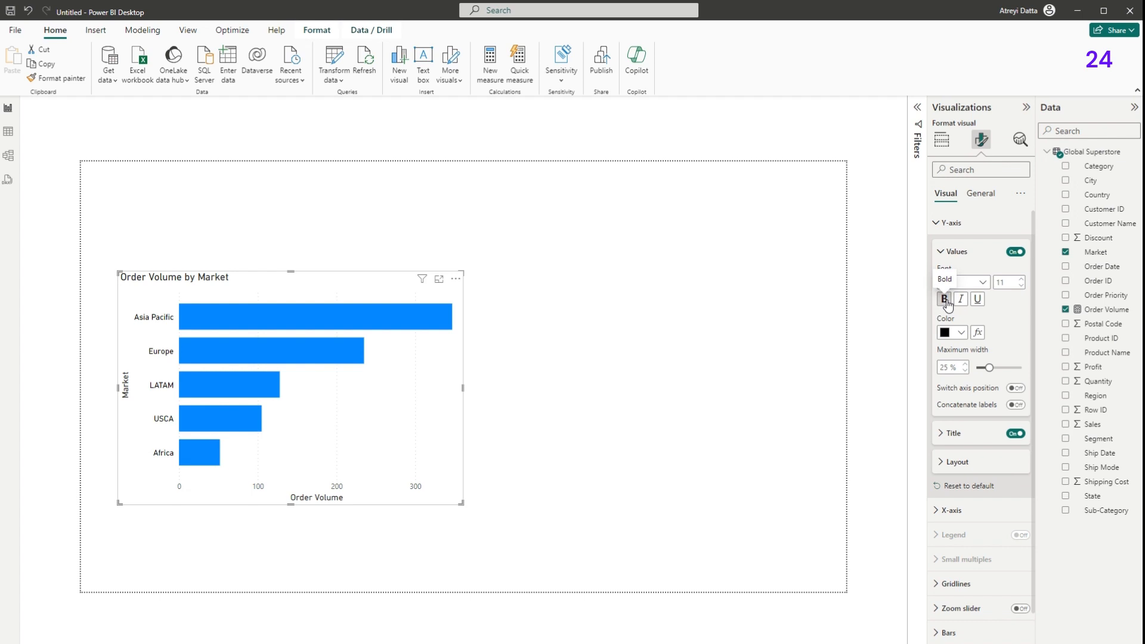
left_click(1015, 434)
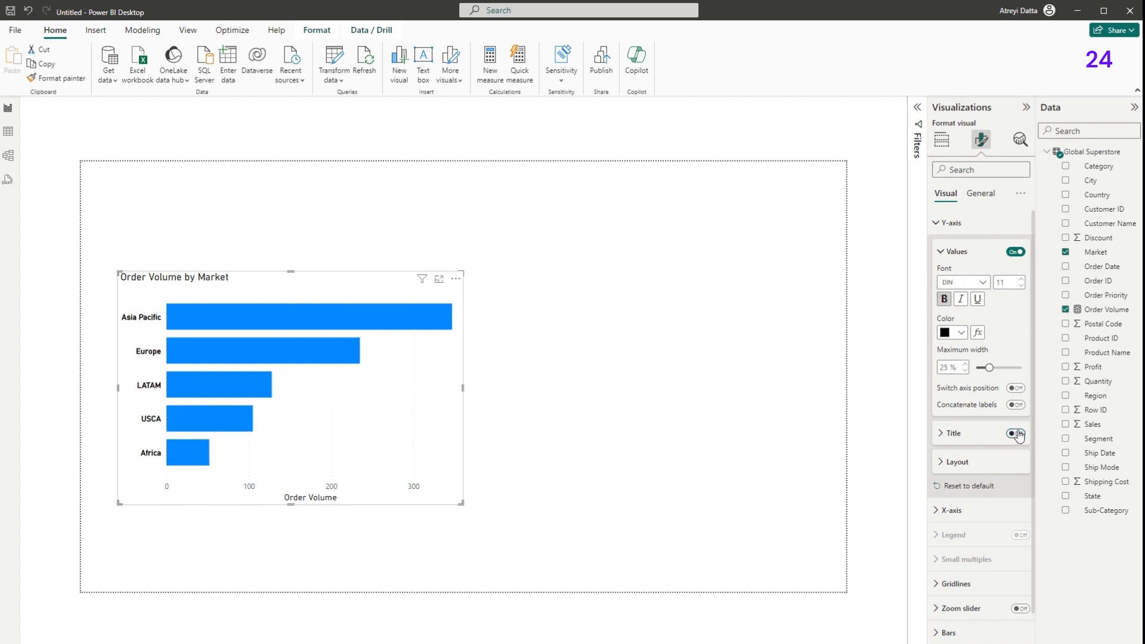
left_click(936, 223)
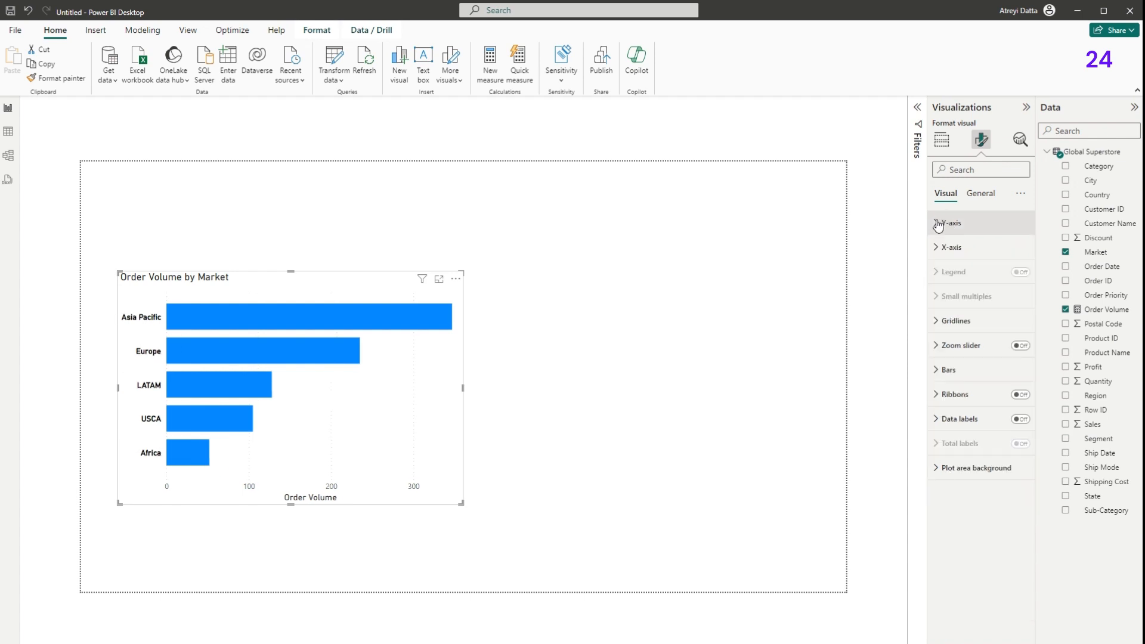
Format the chart's X-axis values in bold black DIN at size 11 and turn off the X-axis title.
left_click(934, 247)
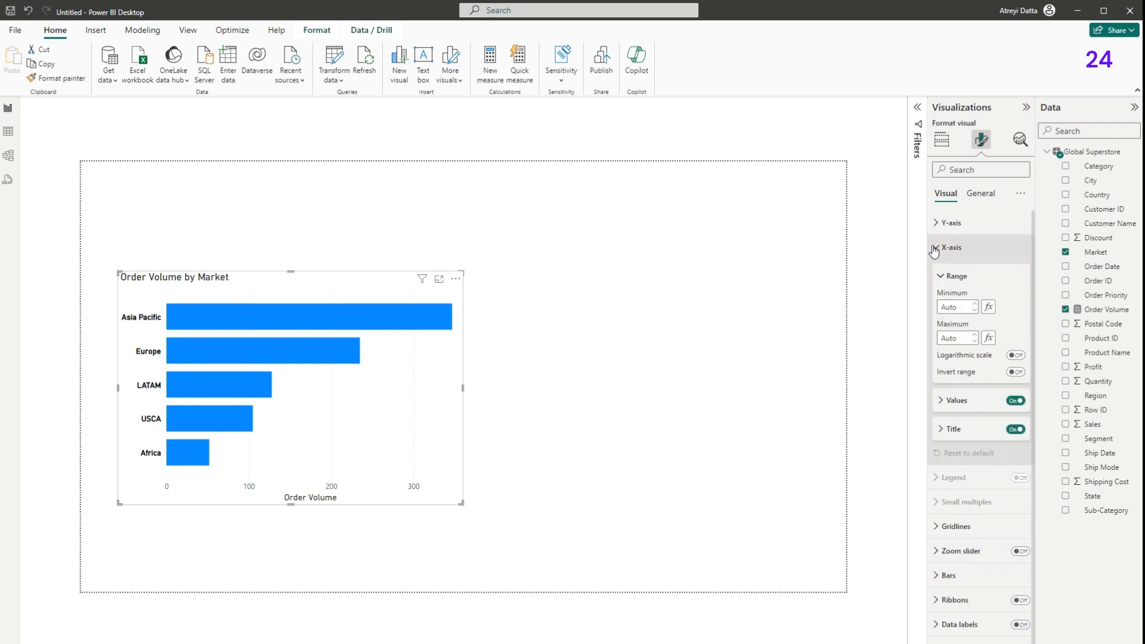
left_click(941, 401)
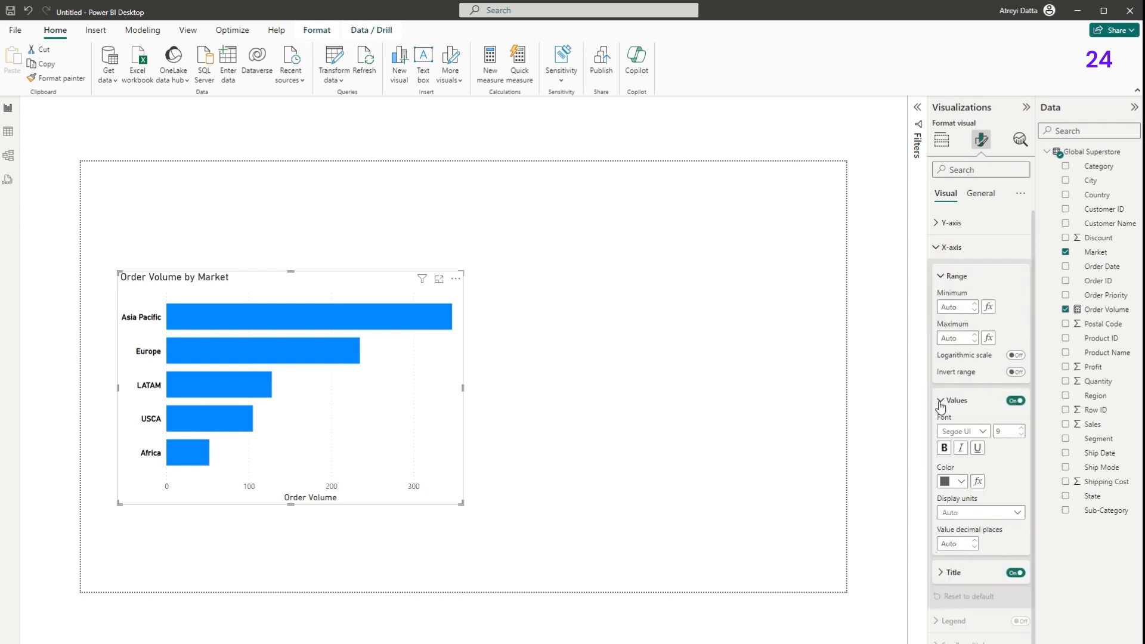
left_click(984, 431)
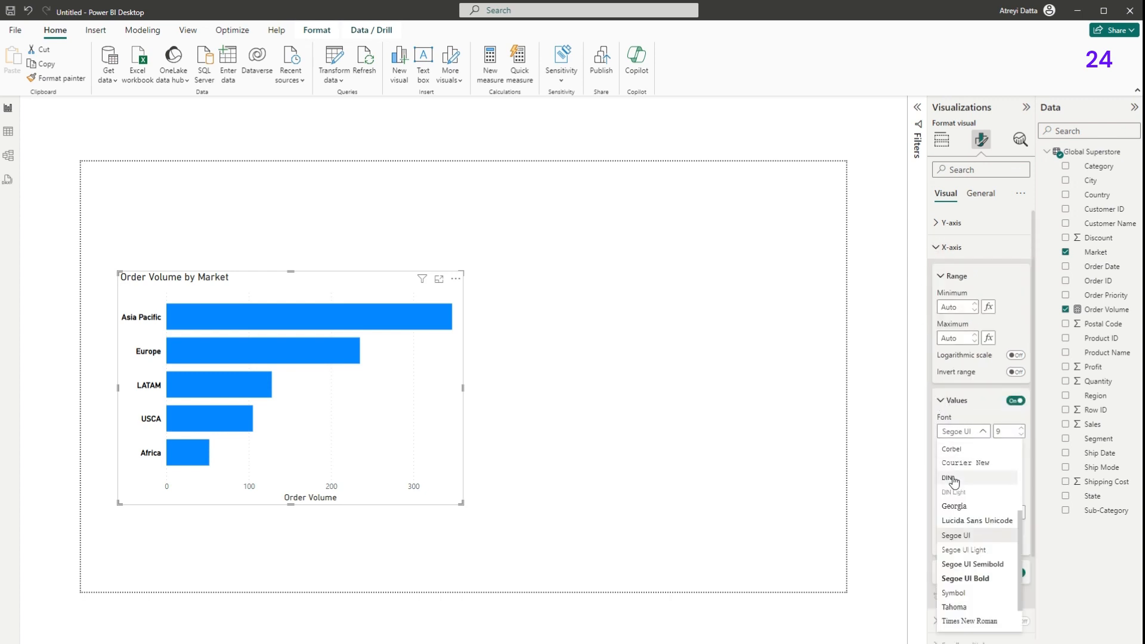
left_click(995, 458)
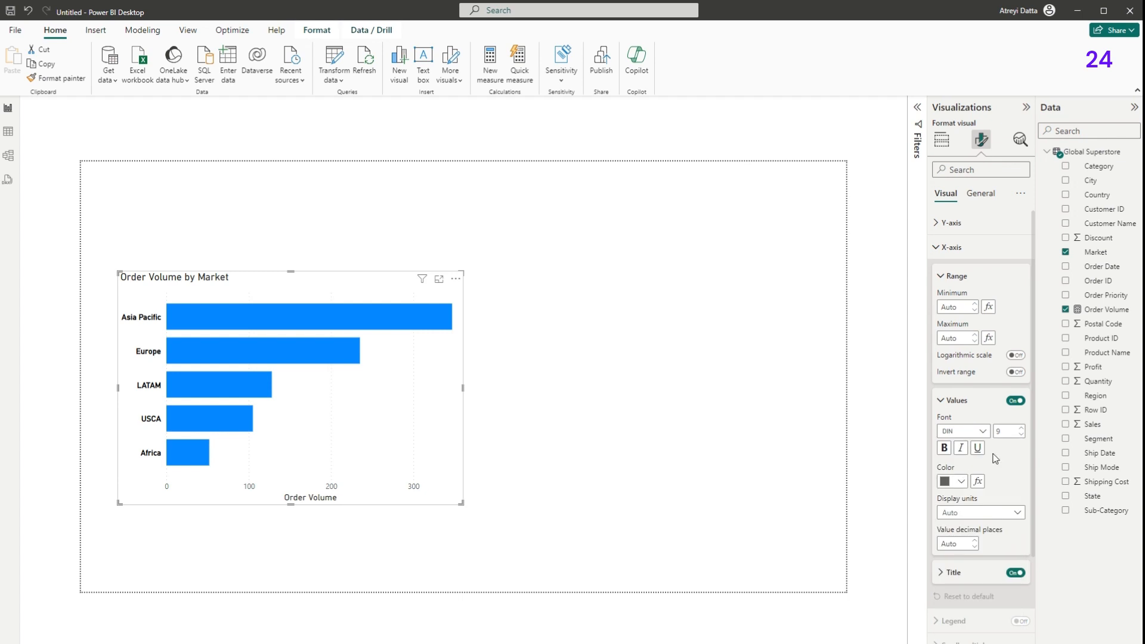
left_click(1020, 429)
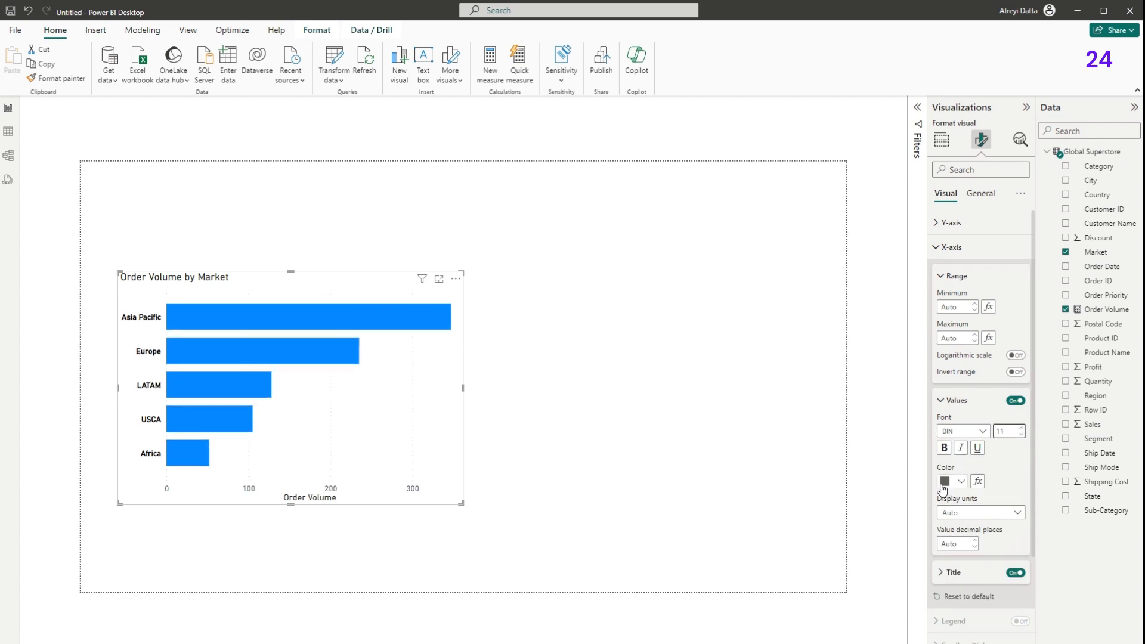
left_click(960, 483)
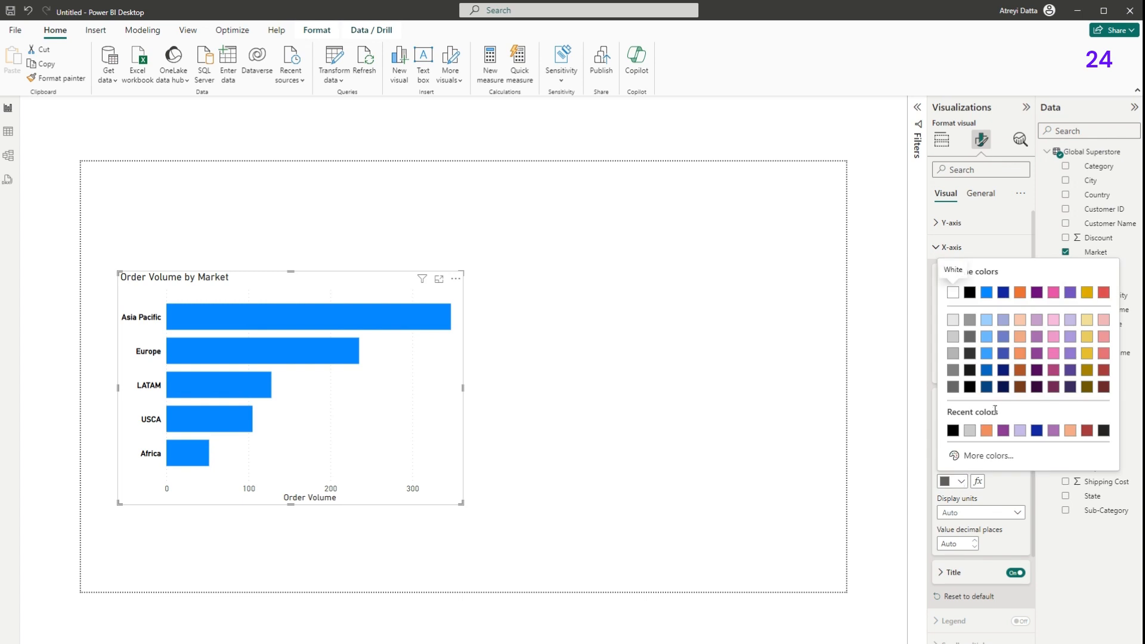
left_click(952, 431)
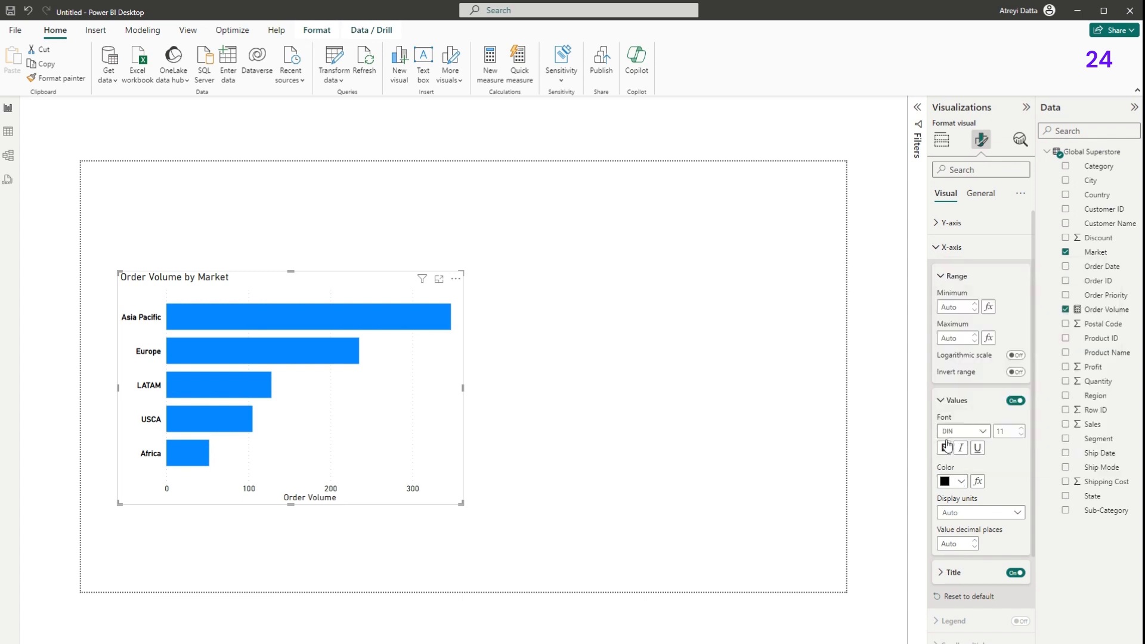
left_click(944, 448)
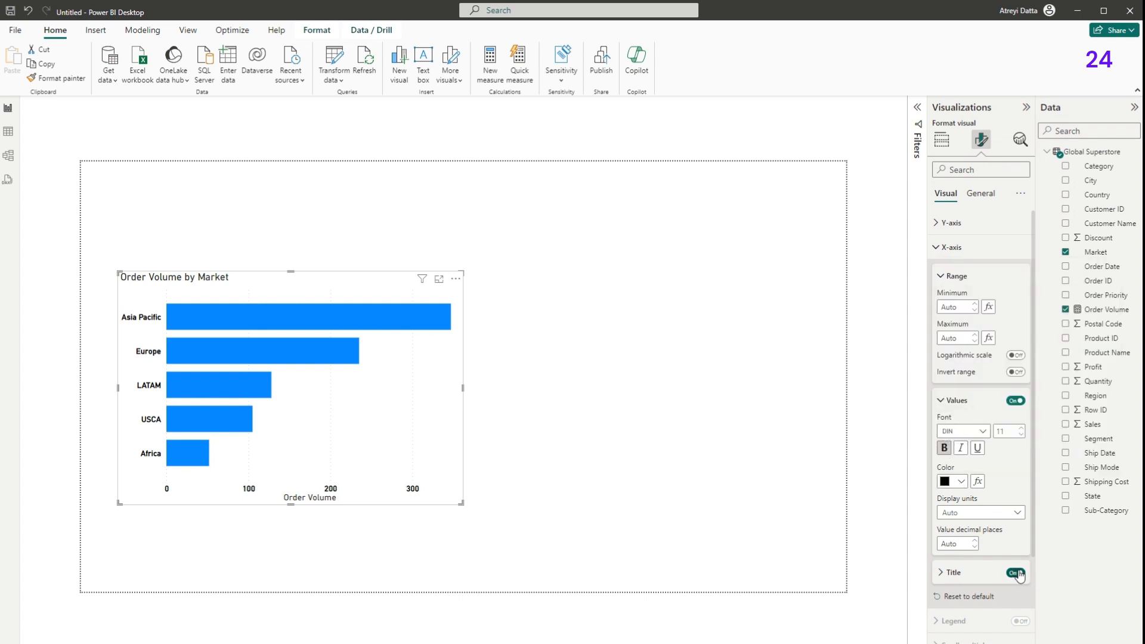
left_click(1016, 572)
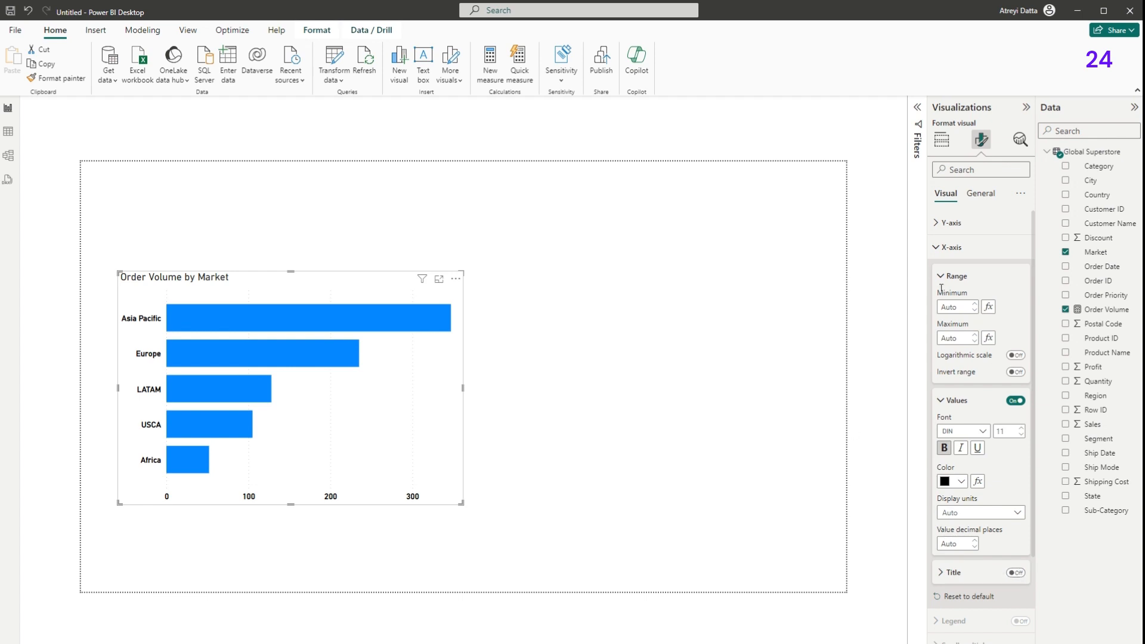
left_click(938, 248)
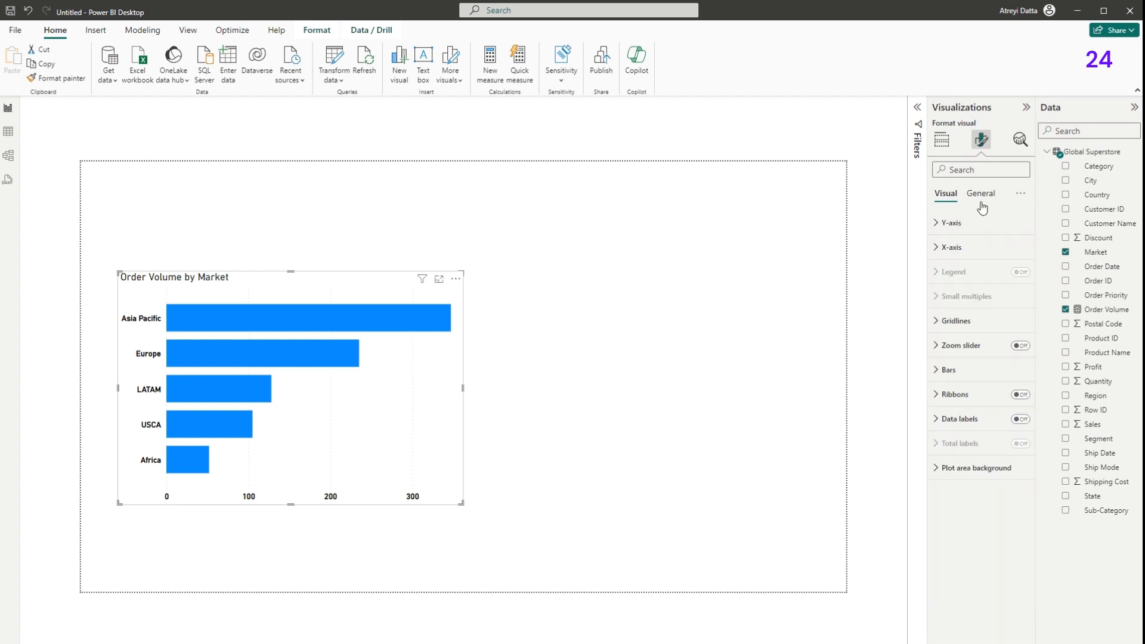
Turn off the vertical gridlines of the Order Volume by Market chart.
left_click(939, 322)
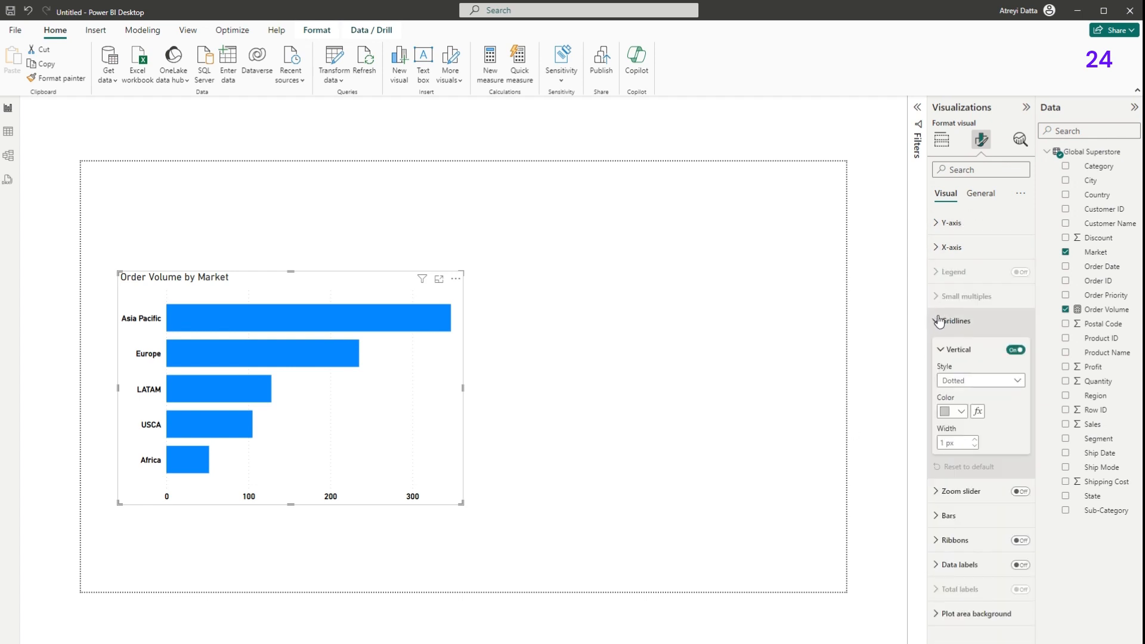
left_click(1016, 349)
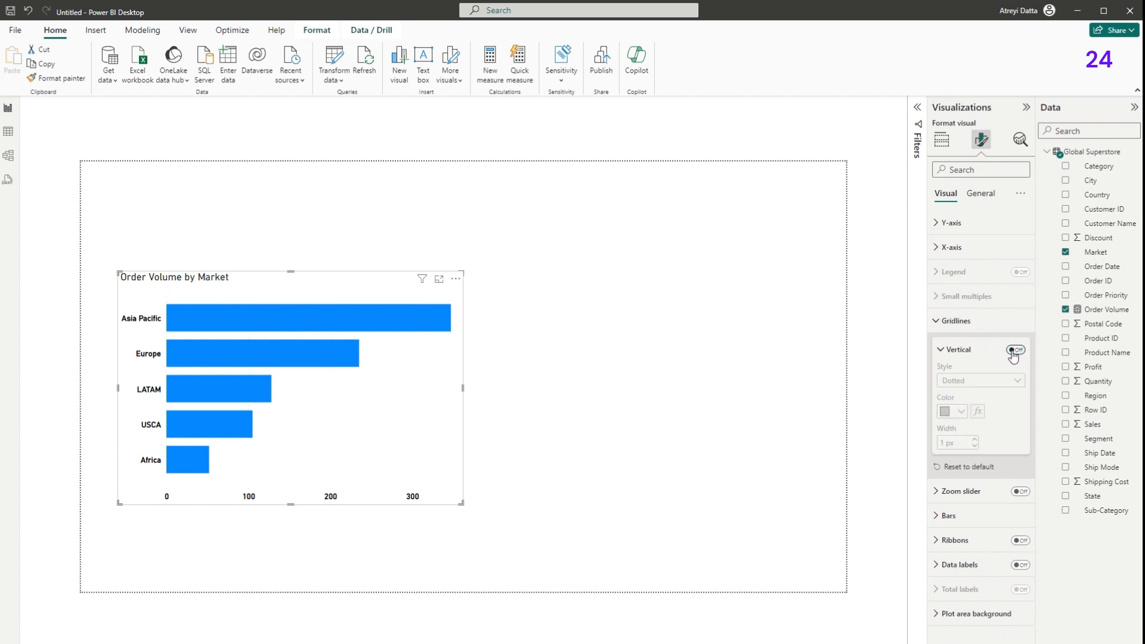
left_click(940, 325)
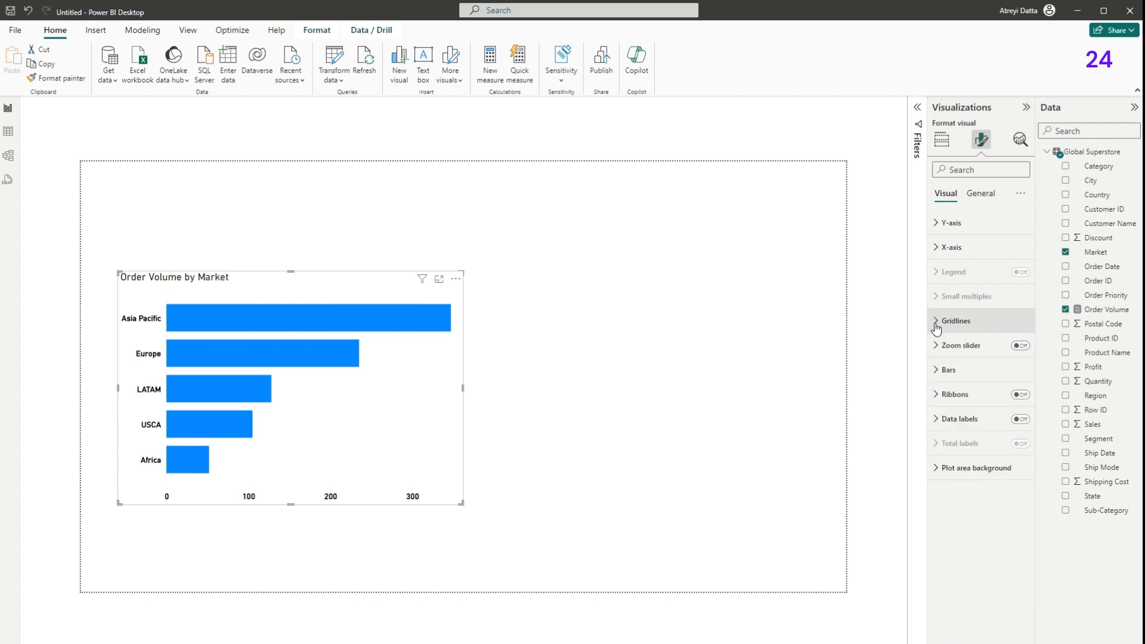
Set the color of all bars to the recently used purple #893395.
left_click(936, 371)
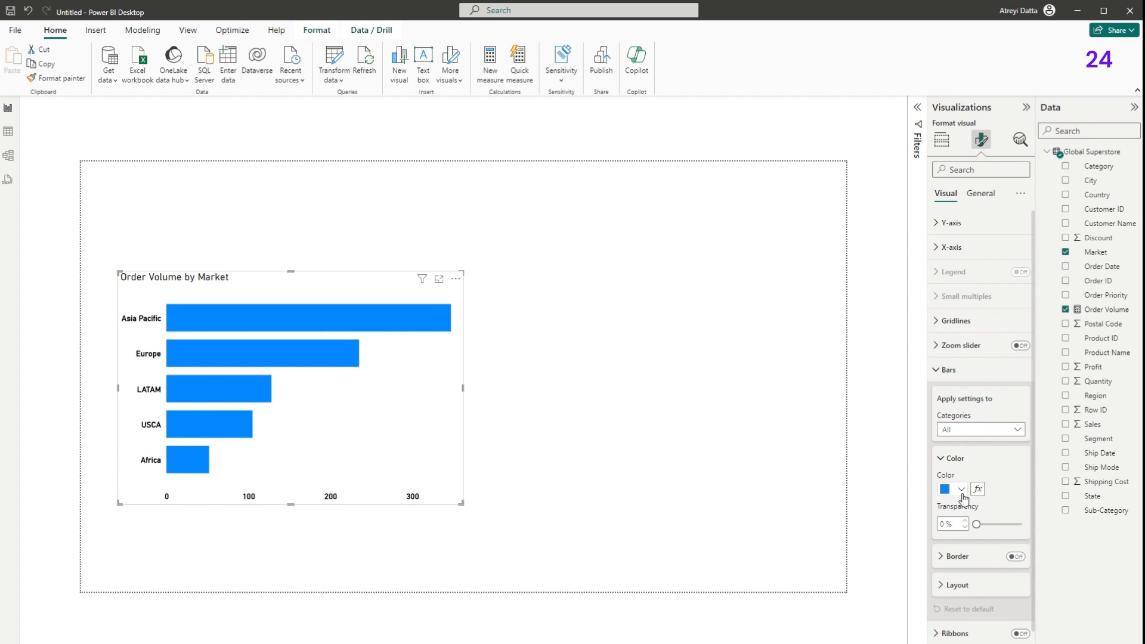
left_click(961, 491)
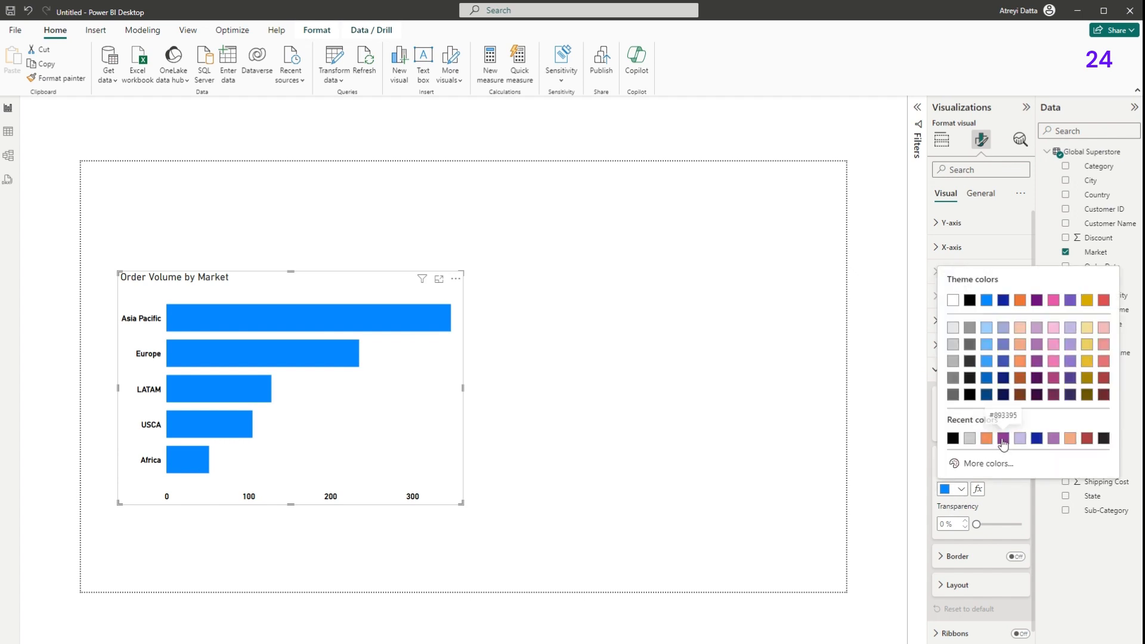
left_click(1003, 440)
left_click(936, 371)
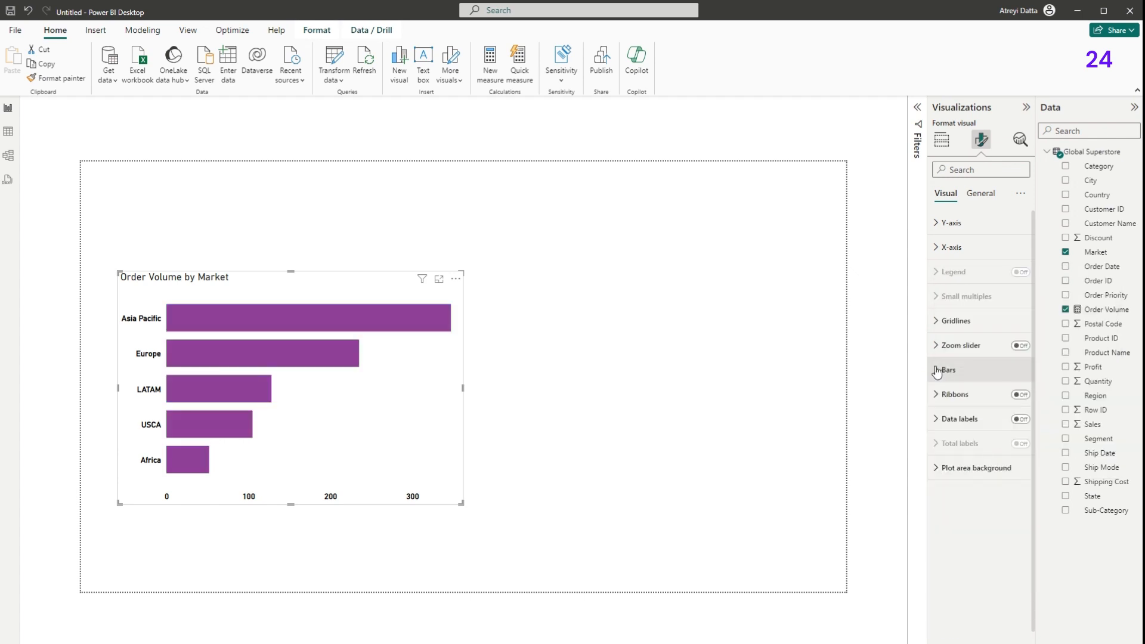
Turn on the shadow effect for the Order Volume by Market chart.
left_click(981, 196)
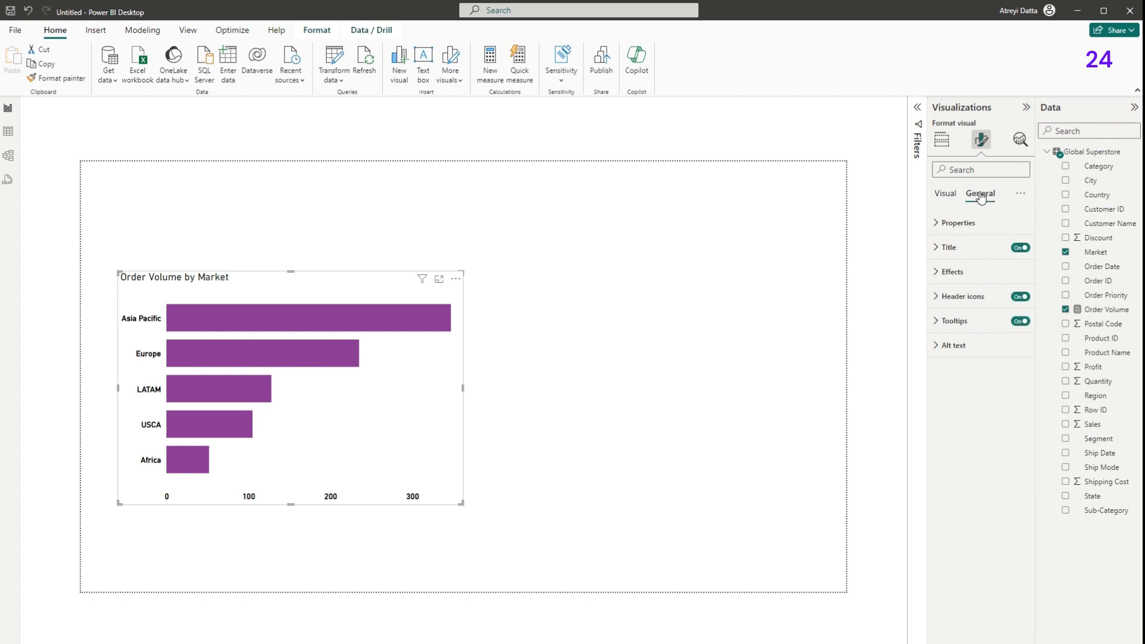
left_click(935, 274)
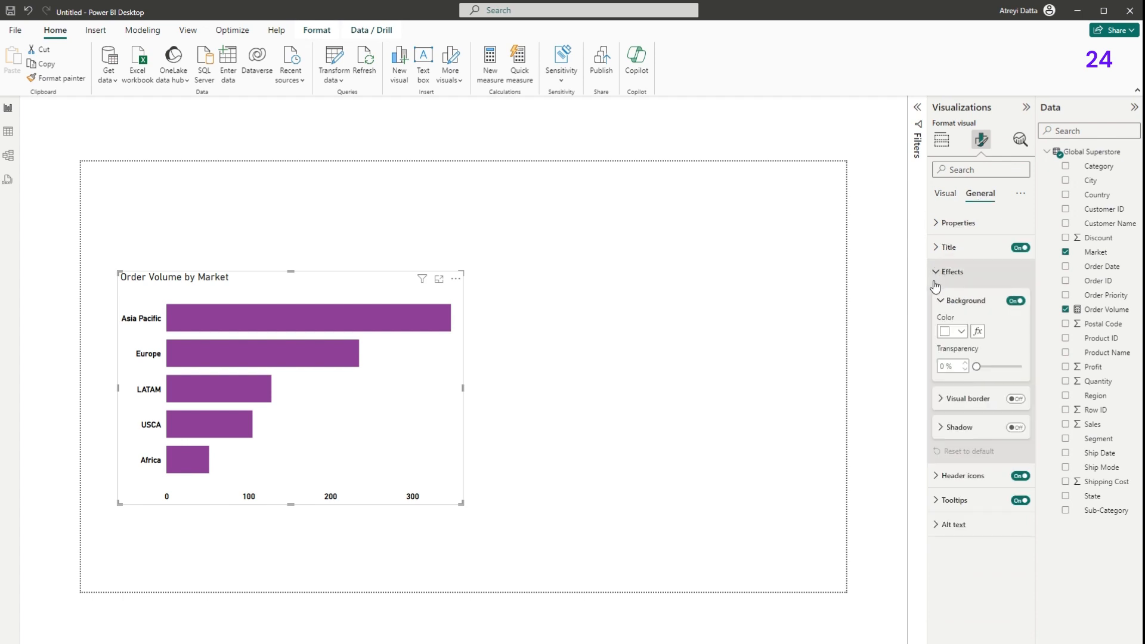
left_click(941, 428)
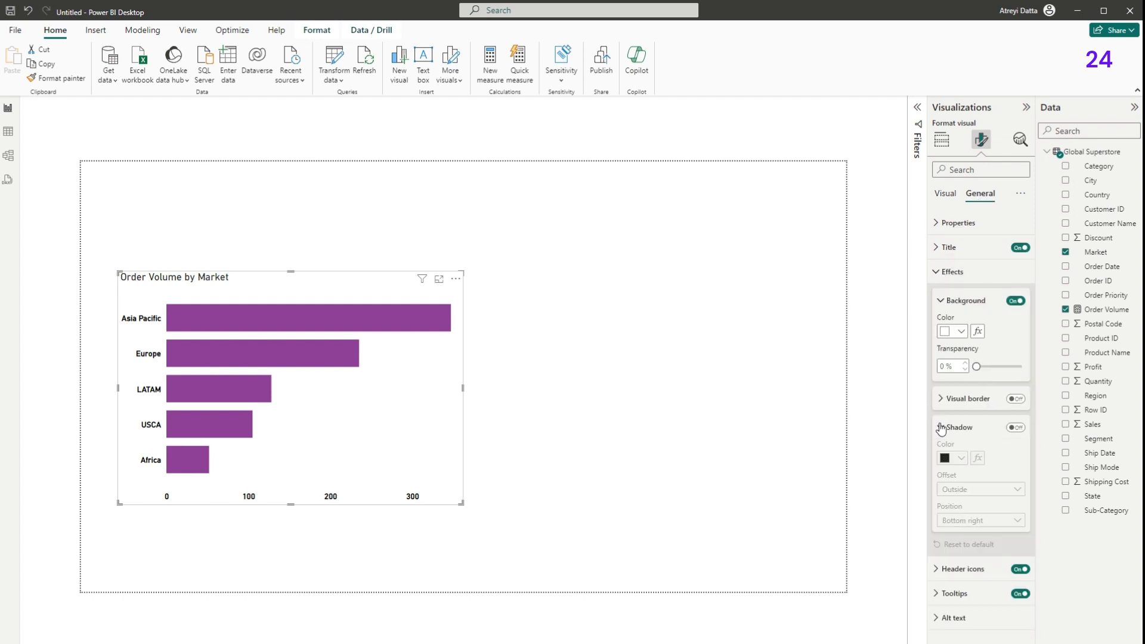
left_click(1013, 428)
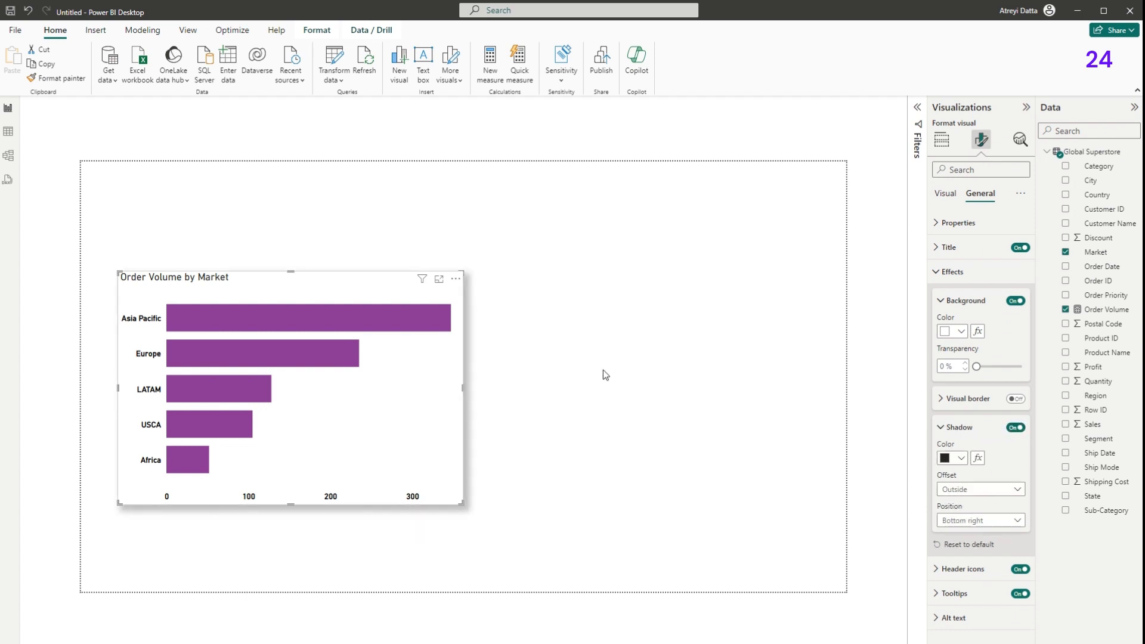
left_click(935, 272)
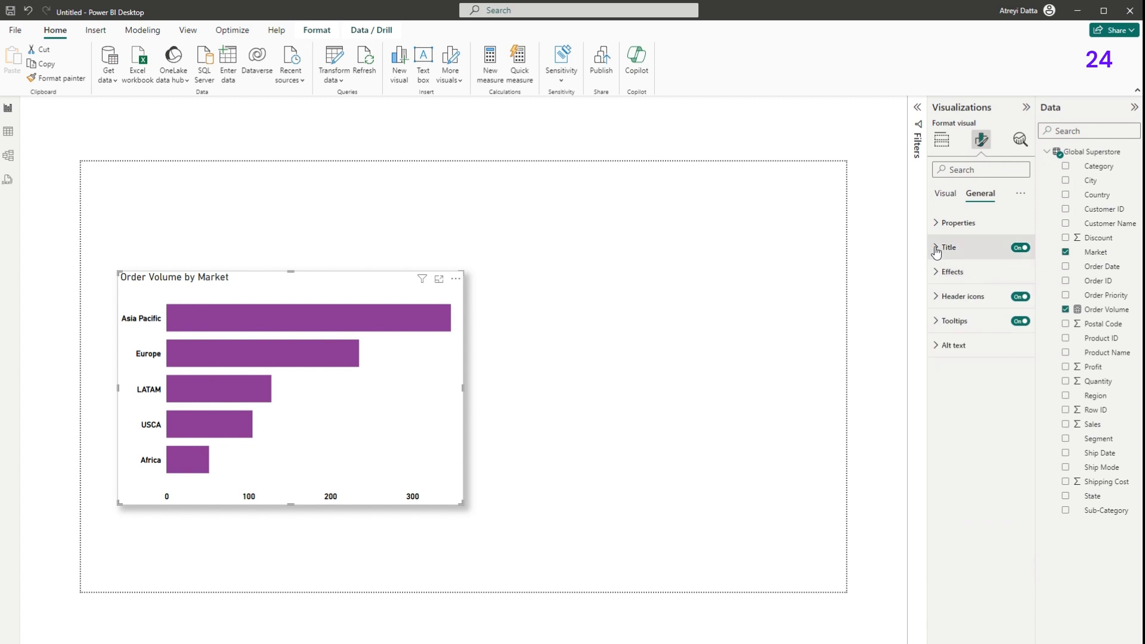
Format the Order Volume by Market chart's title as bold, size 16 and centered, with the recently used light gray as background color.
left_click(935, 249)
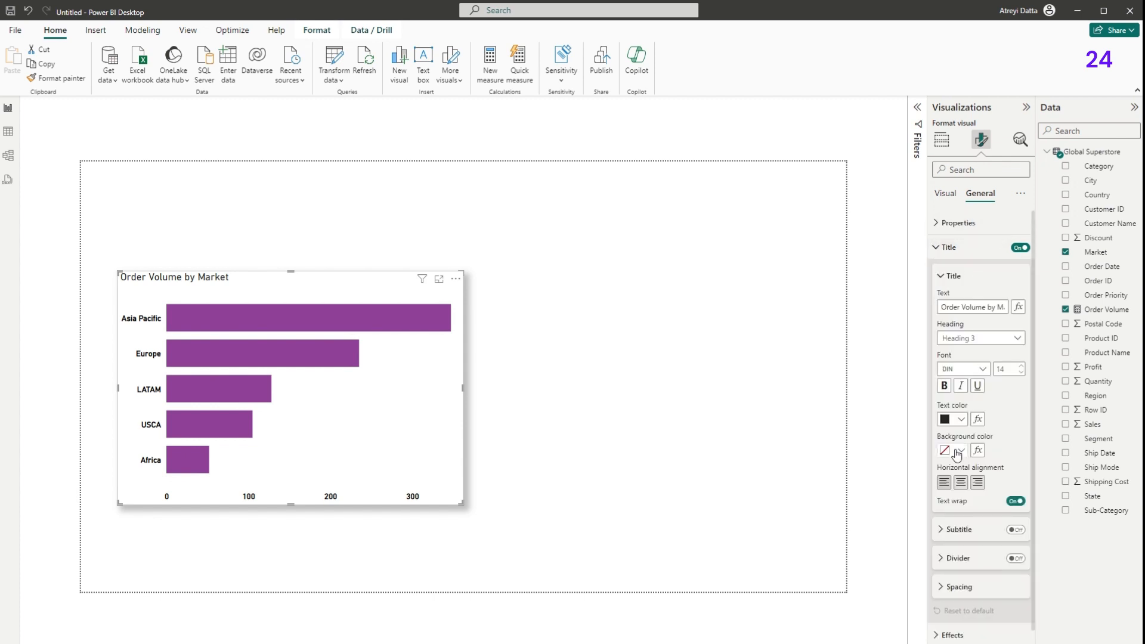
left_click(1021, 367)
left_click(1021, 367)
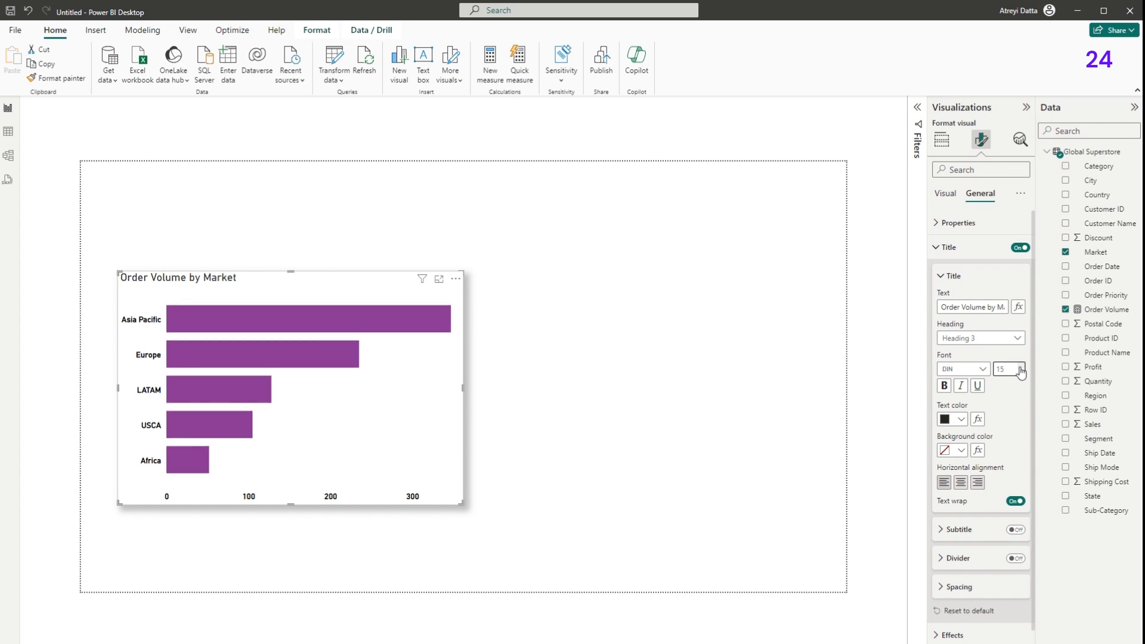
left_click(945, 388)
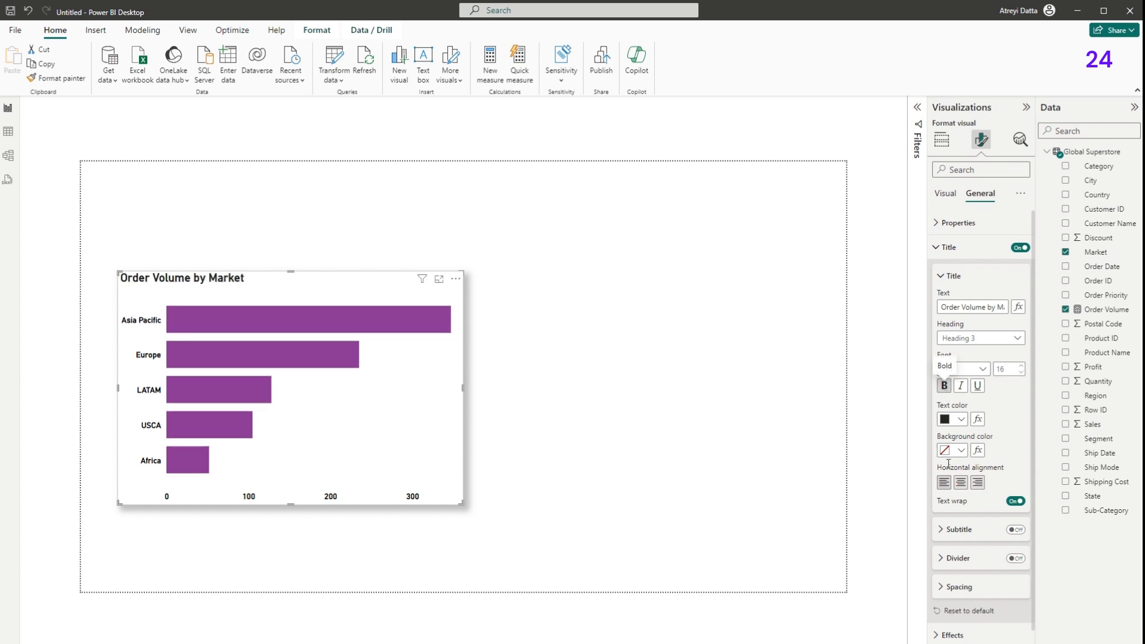
left_click(961, 484)
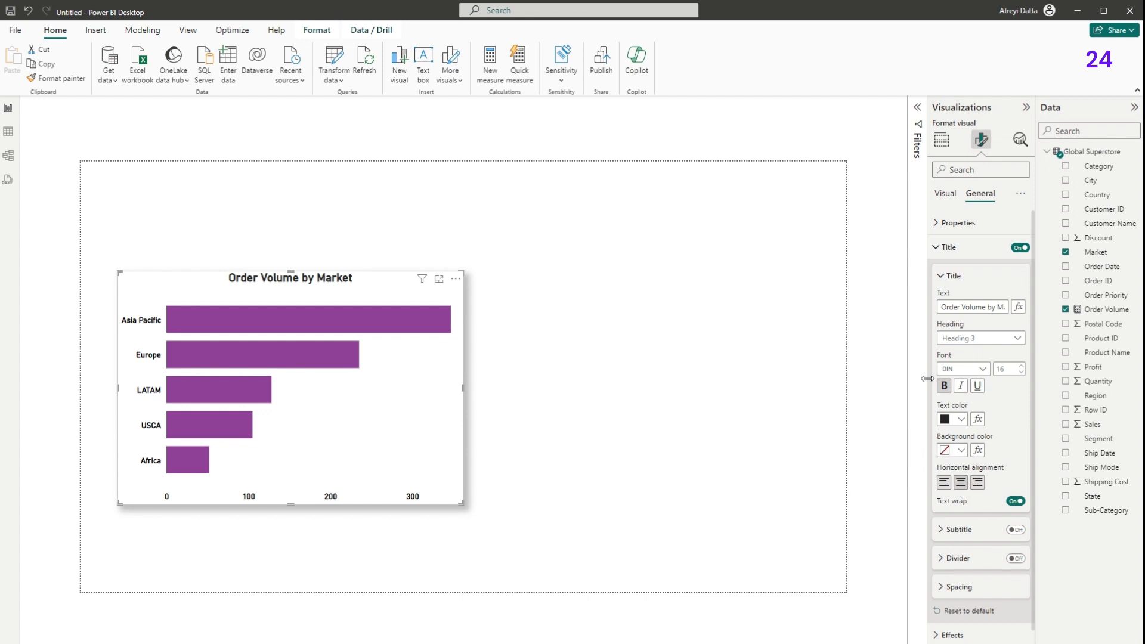
left_click(960, 452)
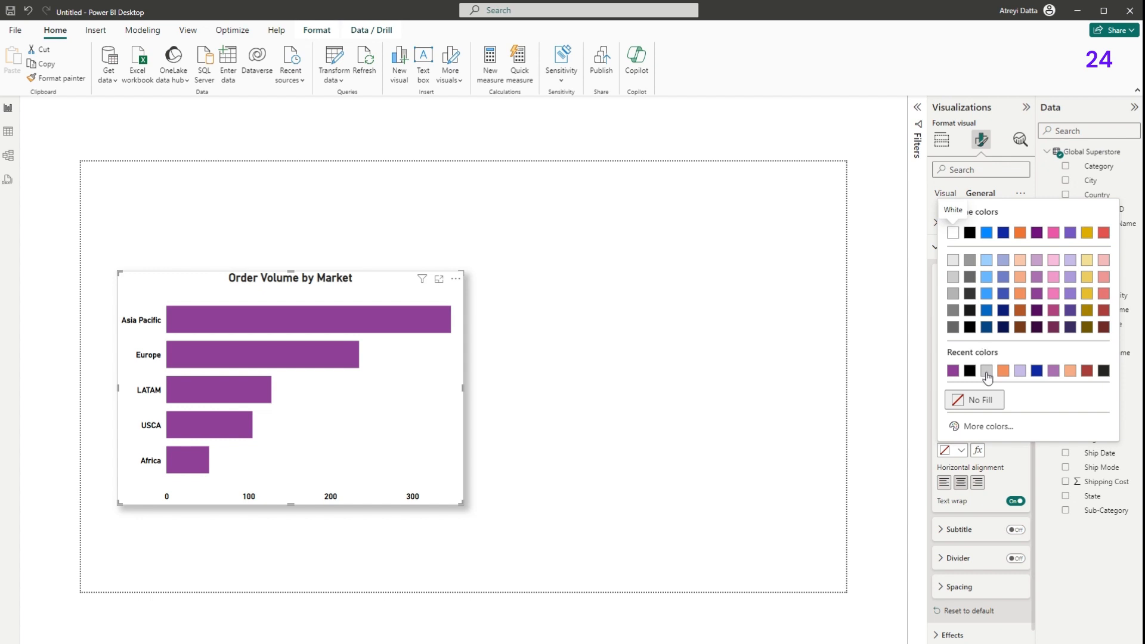
left_click(986, 370)
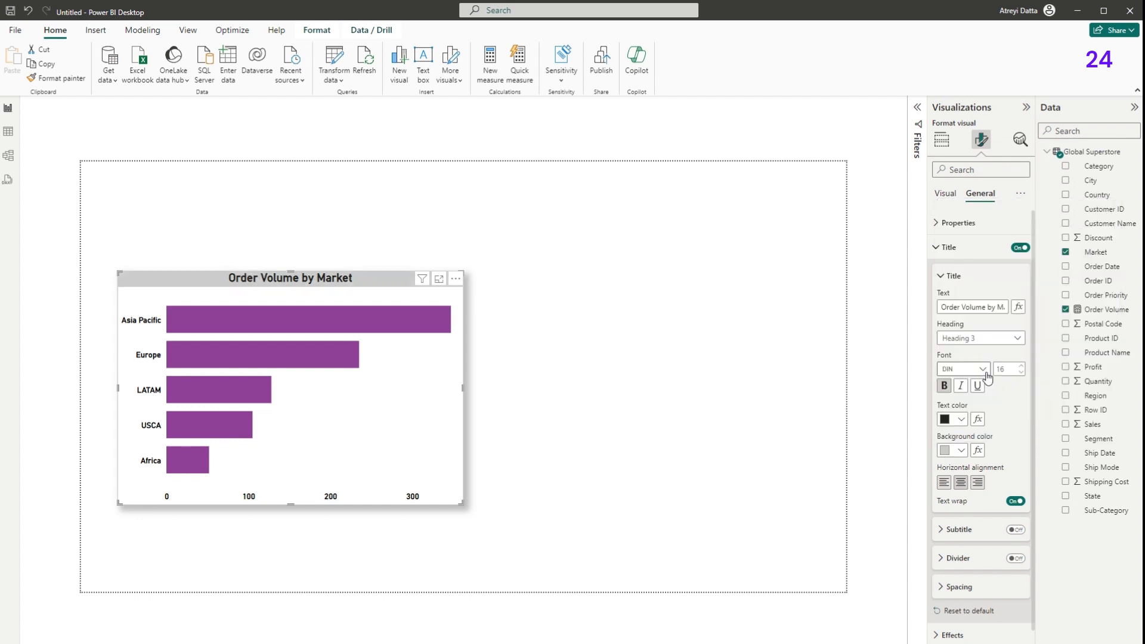
left_click(555, 355)
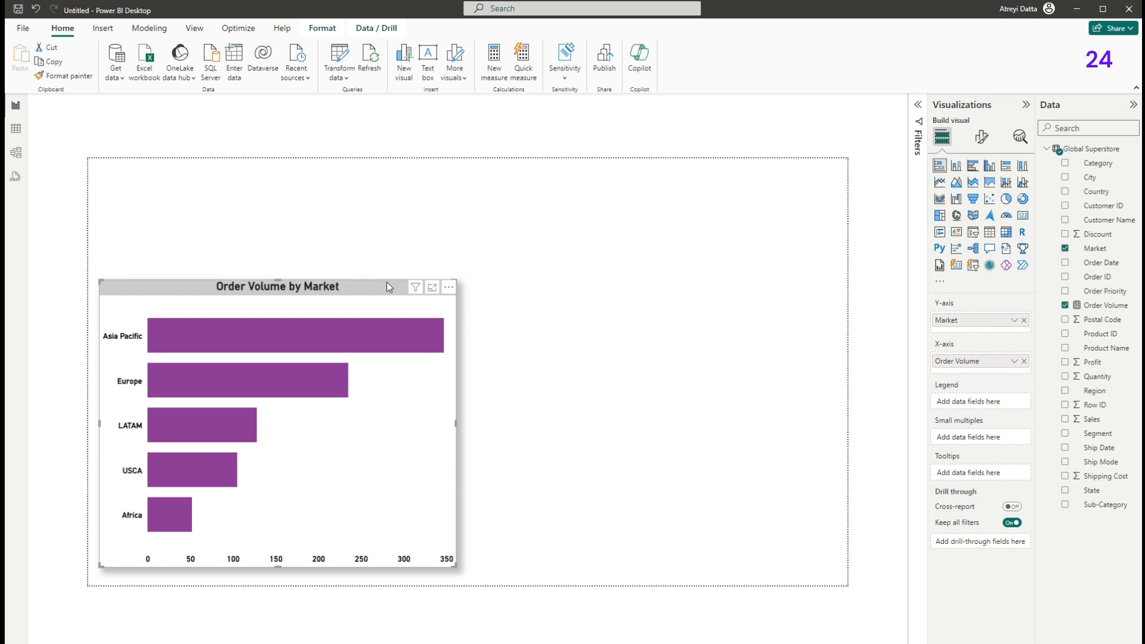
Duplicate the Order Volume by Market chart and place the copy beside the original, aligned with its upper edge.
left_click(53, 65)
left_click(584, 318)
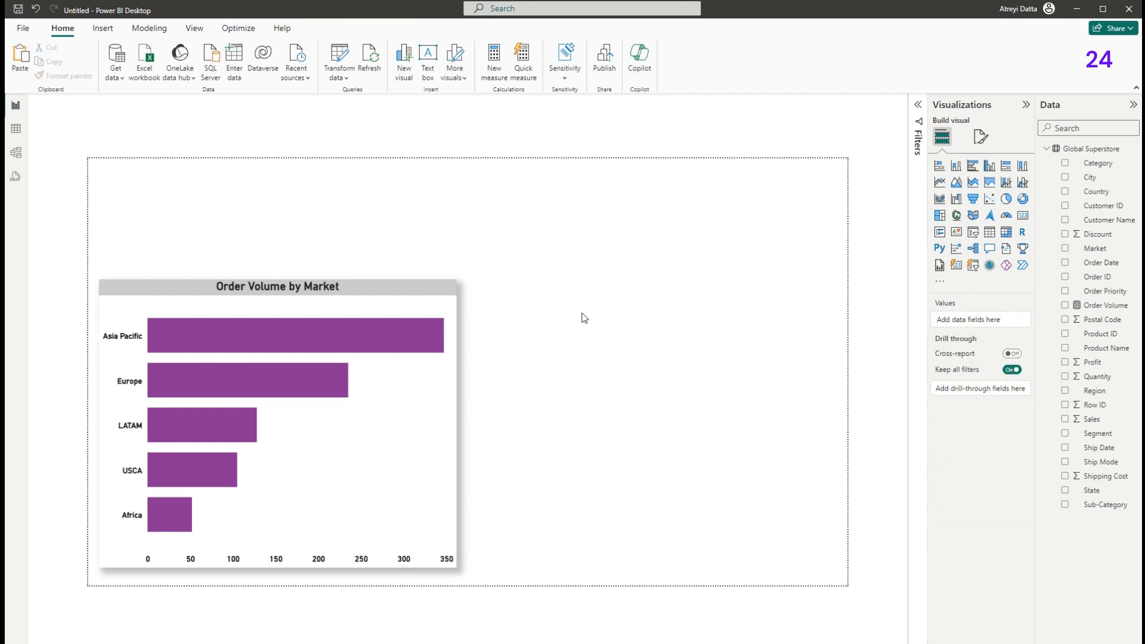
key("ctrl+v")
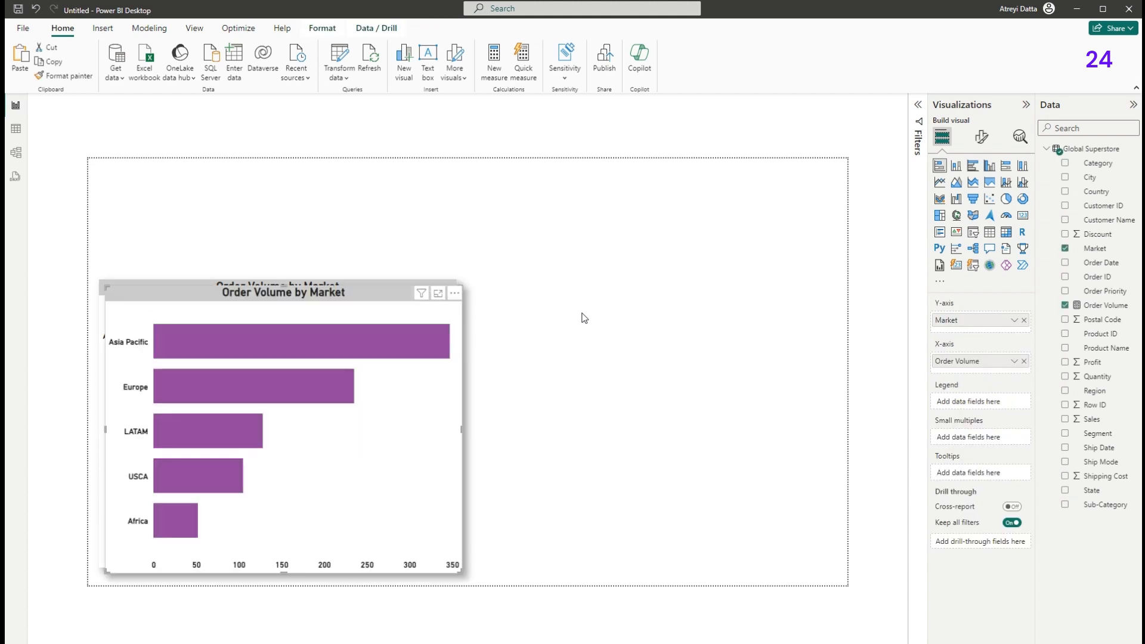
left_click_drag(359, 295, 724, 283)
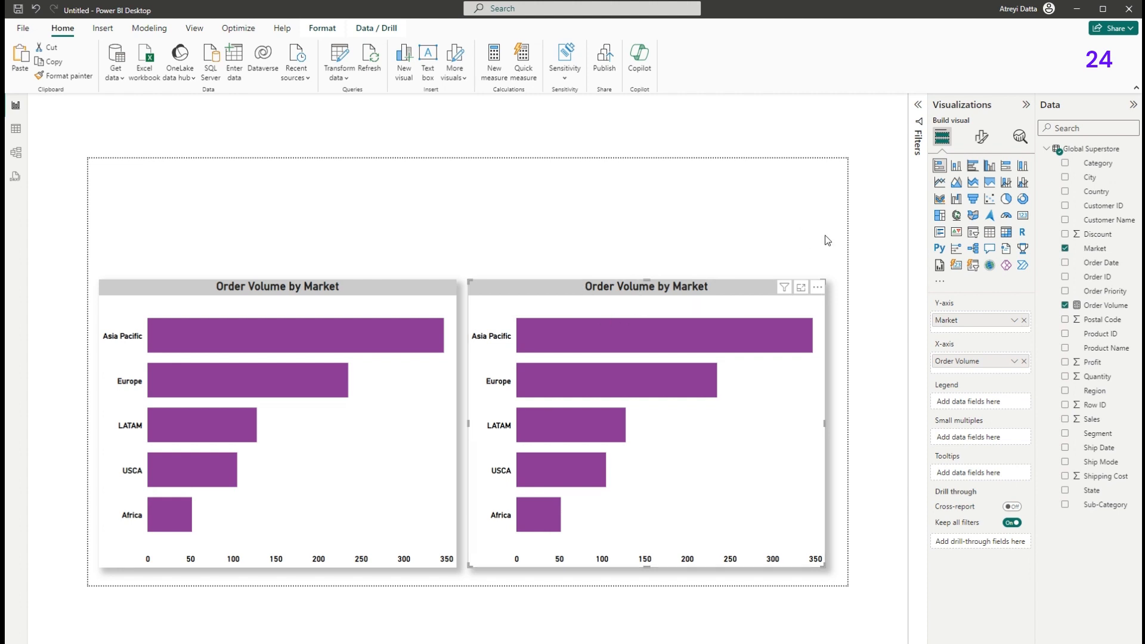
Convert the duplicated chart to a pie chart and replace Market with Segment as its legend field.
left_click(1006, 199)
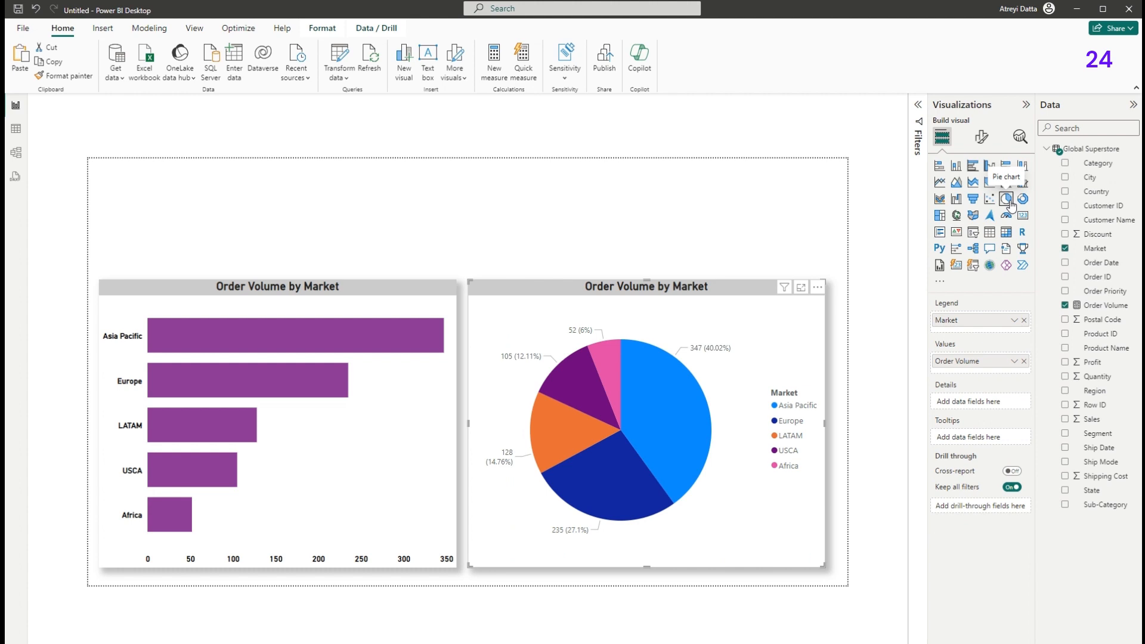
left_click(1023, 321)
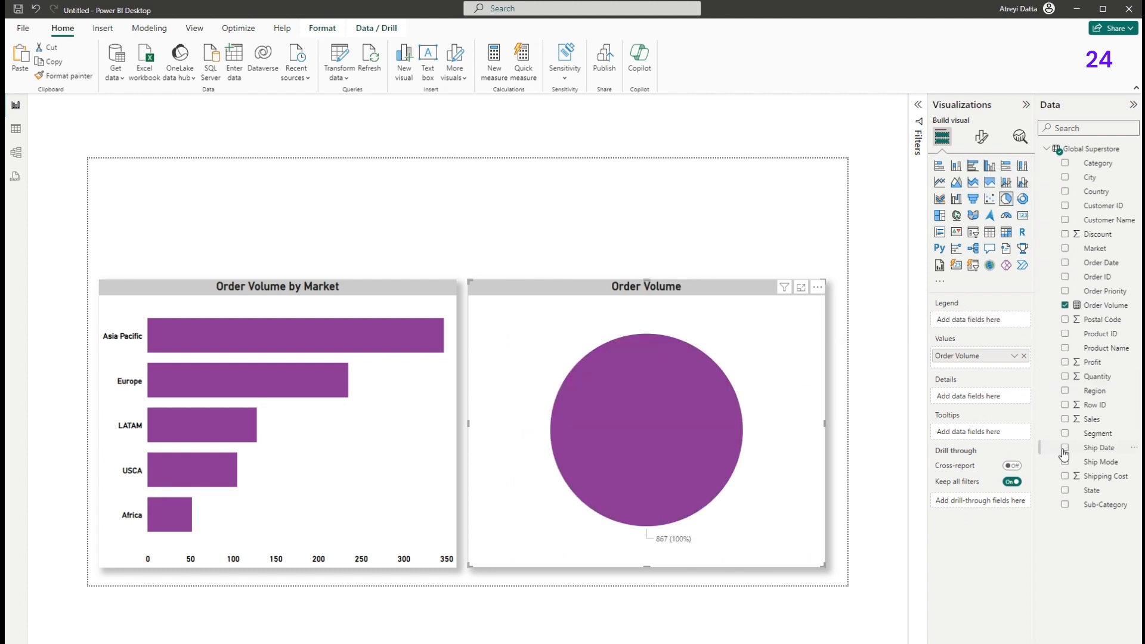
left_click(1103, 439)
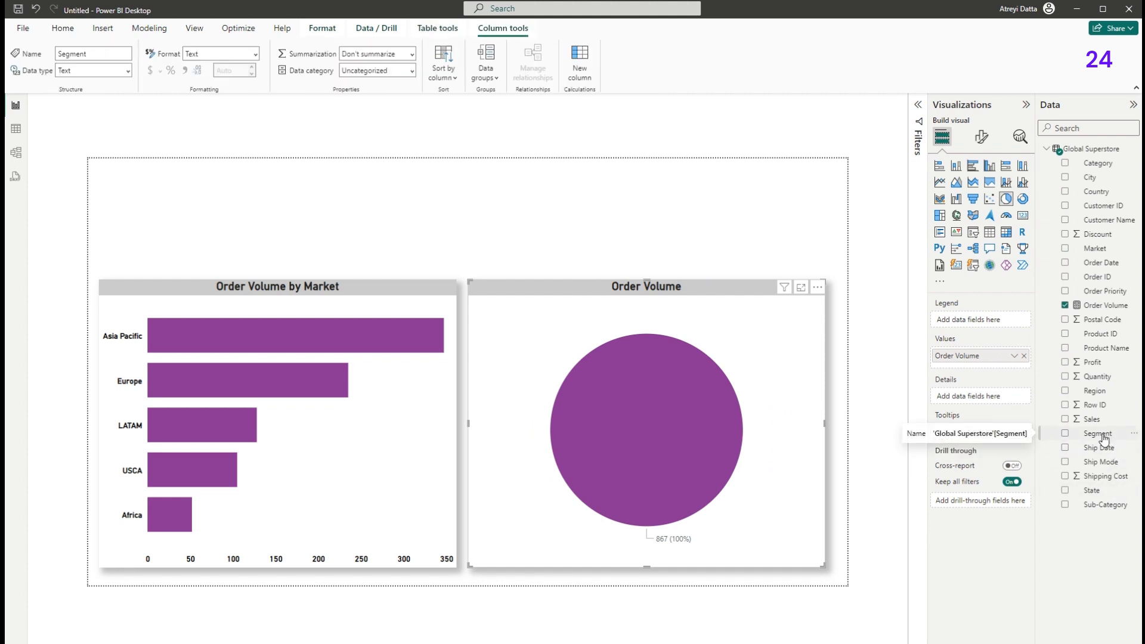
left_click_drag(1068, 437, 986, 322)
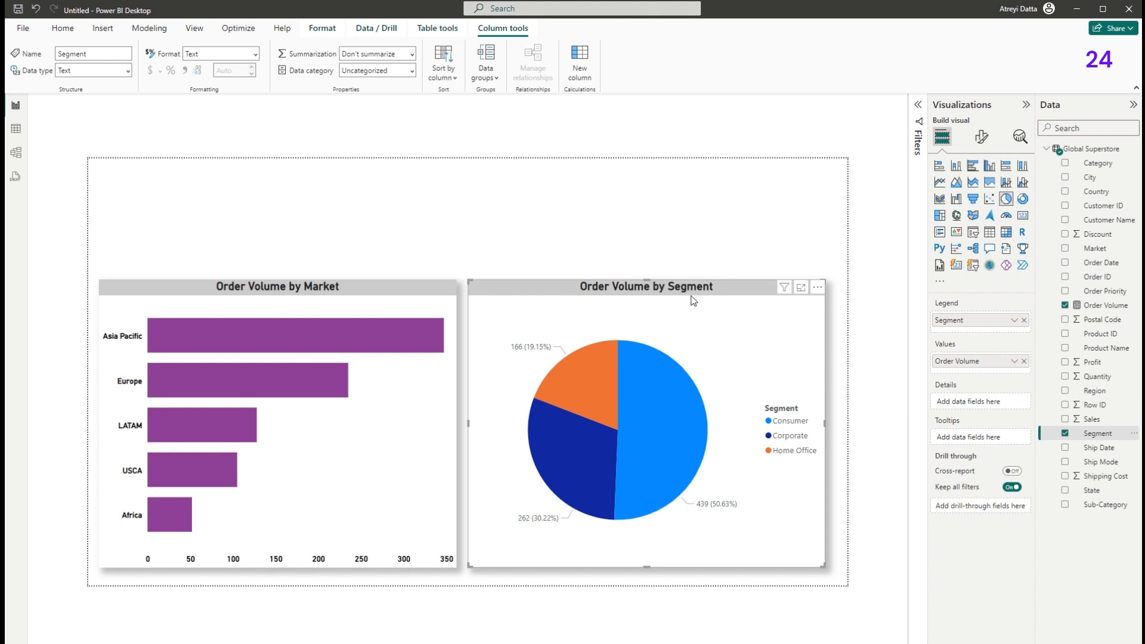
mouse_move(653, 441)
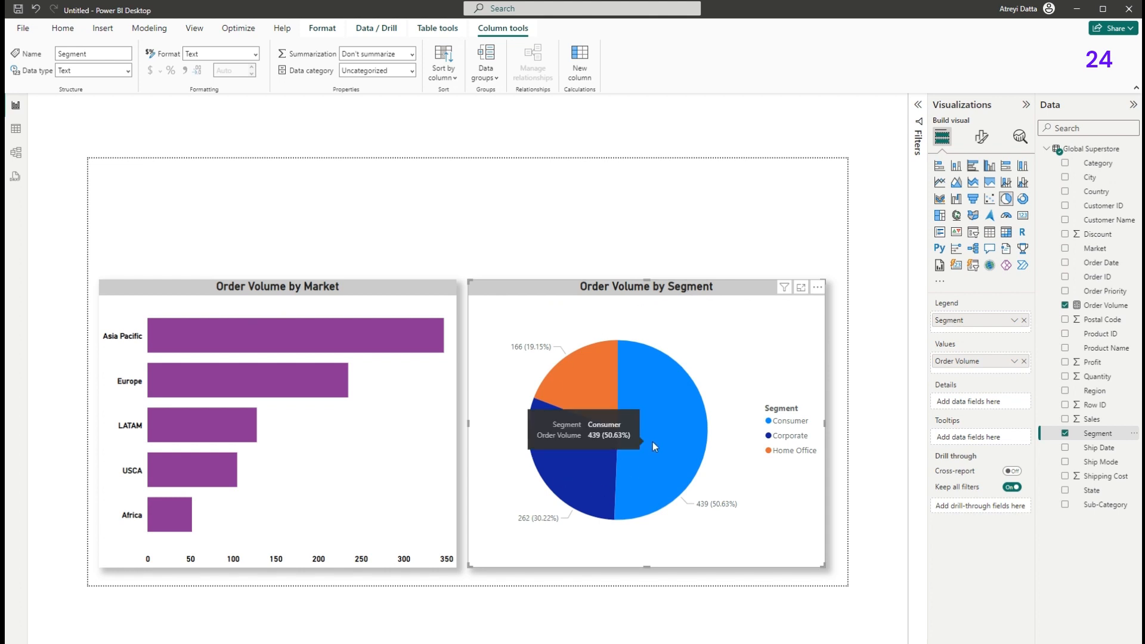
Color the pie slices light orange for Consumer, purple for Corporate and golden yellow for Home Office.
left_click(980, 141)
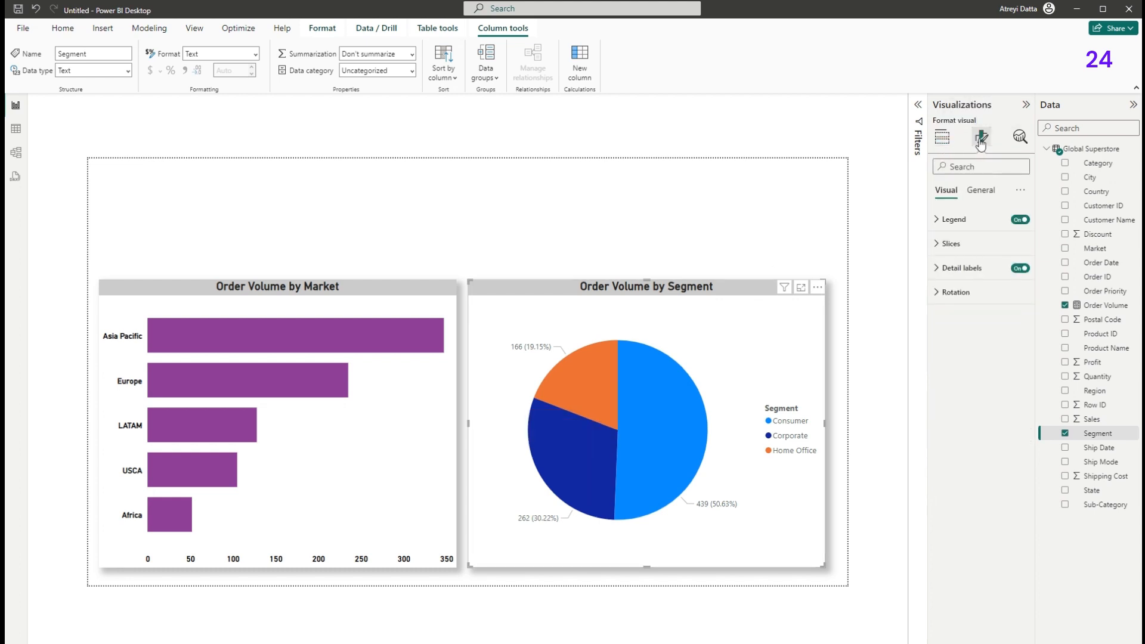
left_click(937, 249)
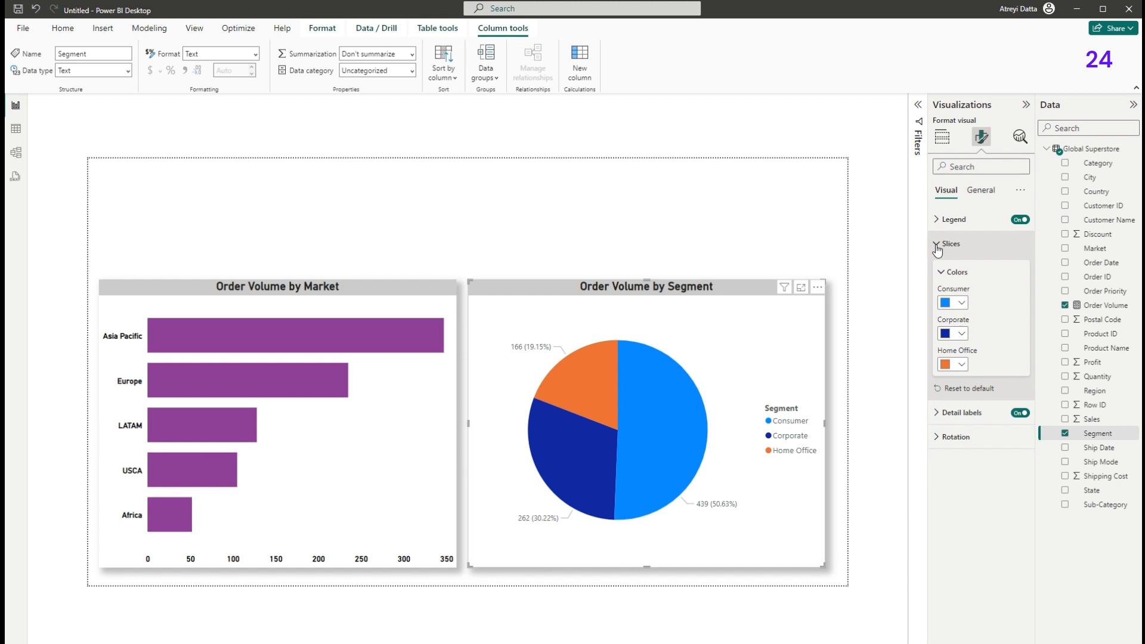
left_click(961, 305)
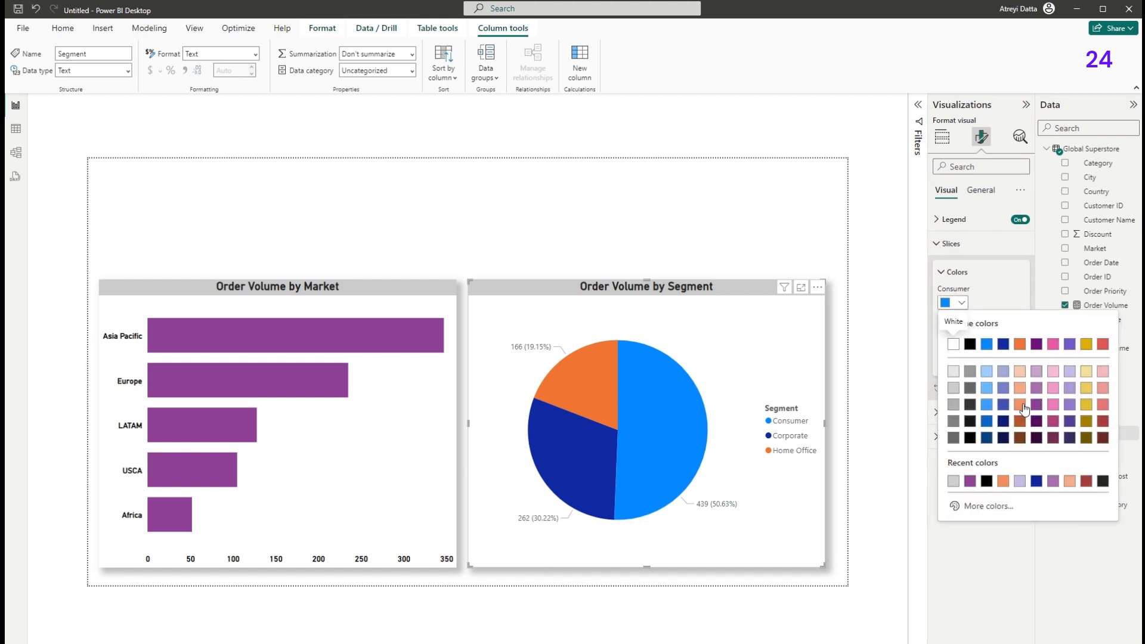
left_click(1025, 409)
left_click(960, 333)
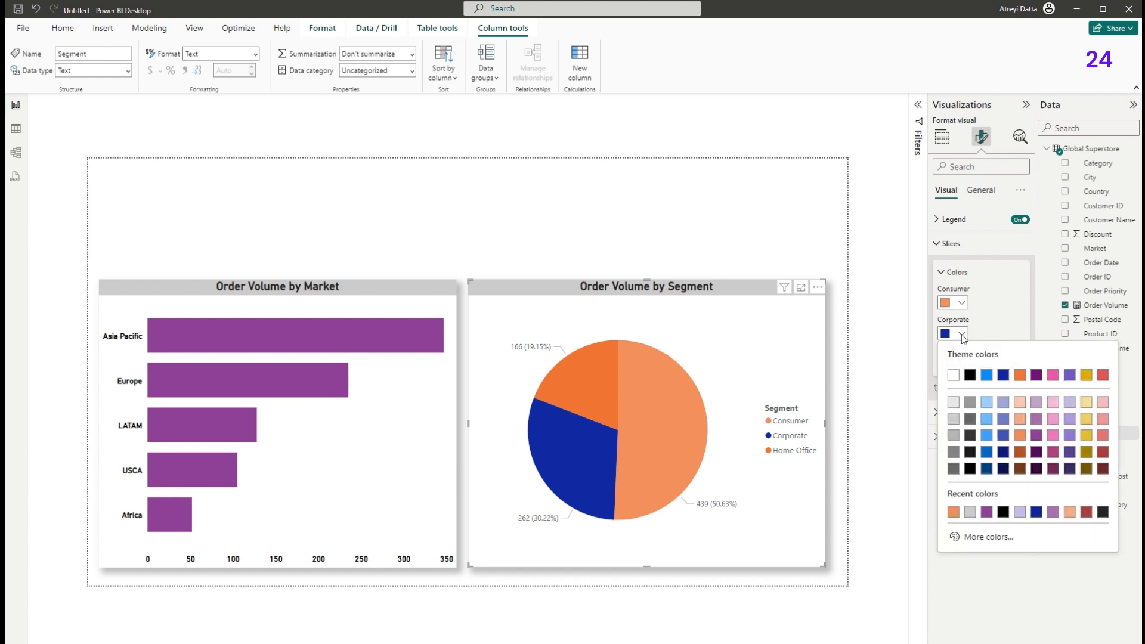
left_click(1035, 435)
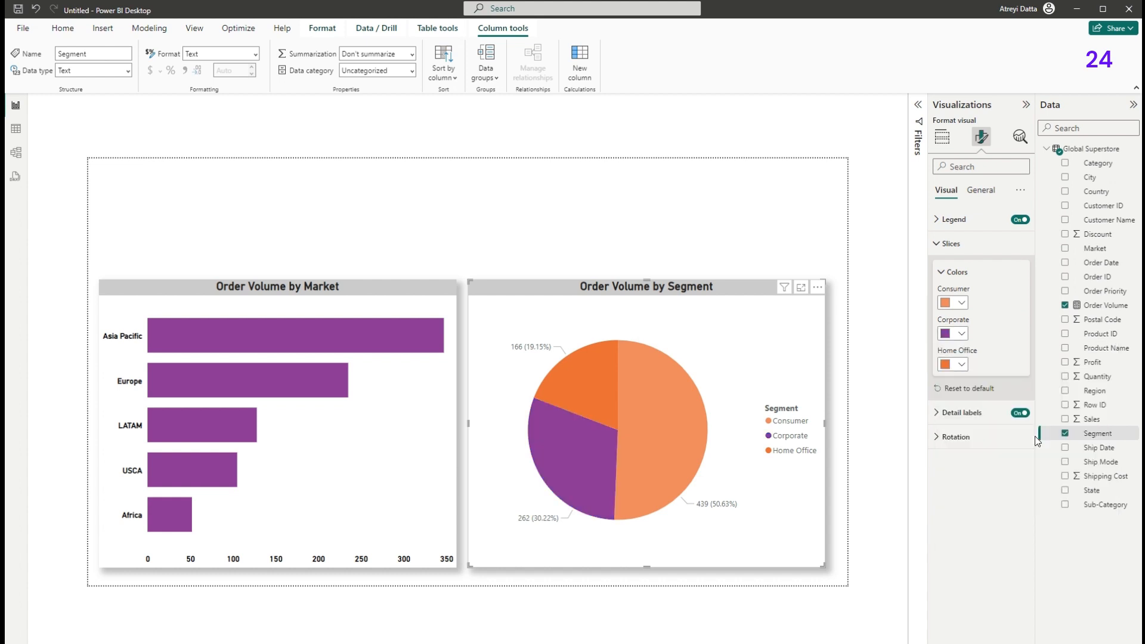
left_click(961, 365)
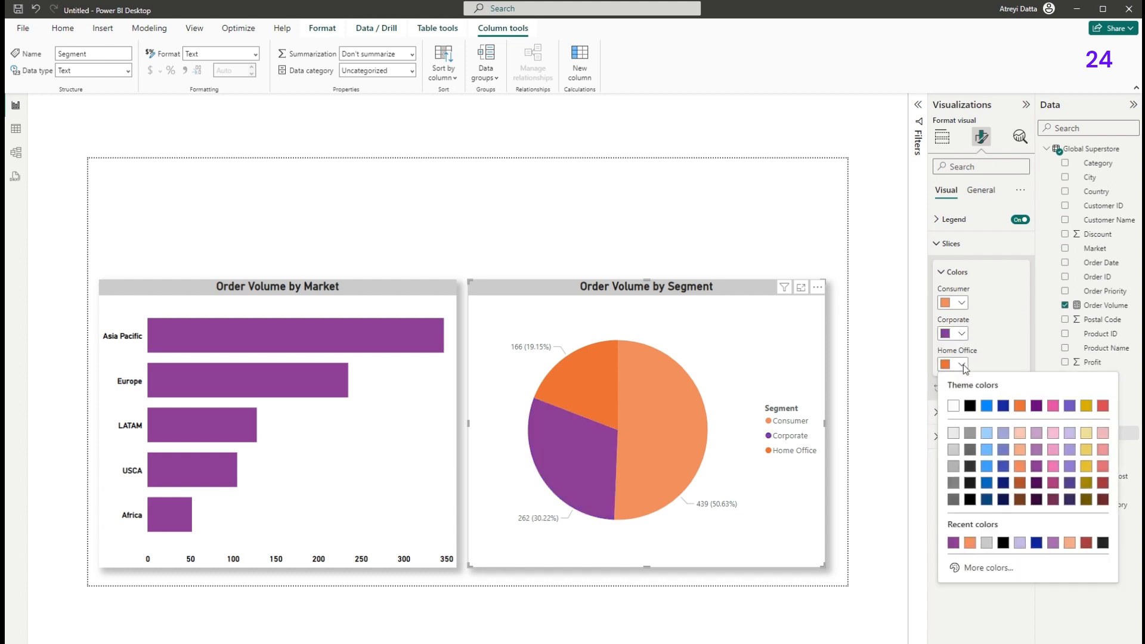
left_click(1086, 466)
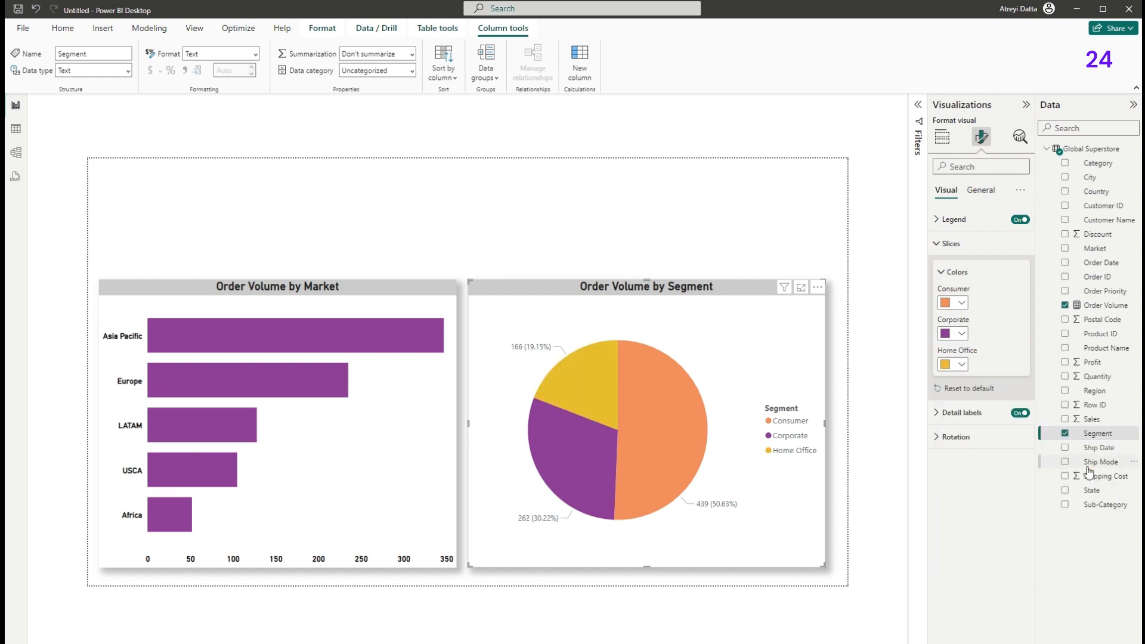
left_click(942, 246)
Turn off the pie chart's legend title and format the legend text in bold black at size 12.
left_click(937, 222)
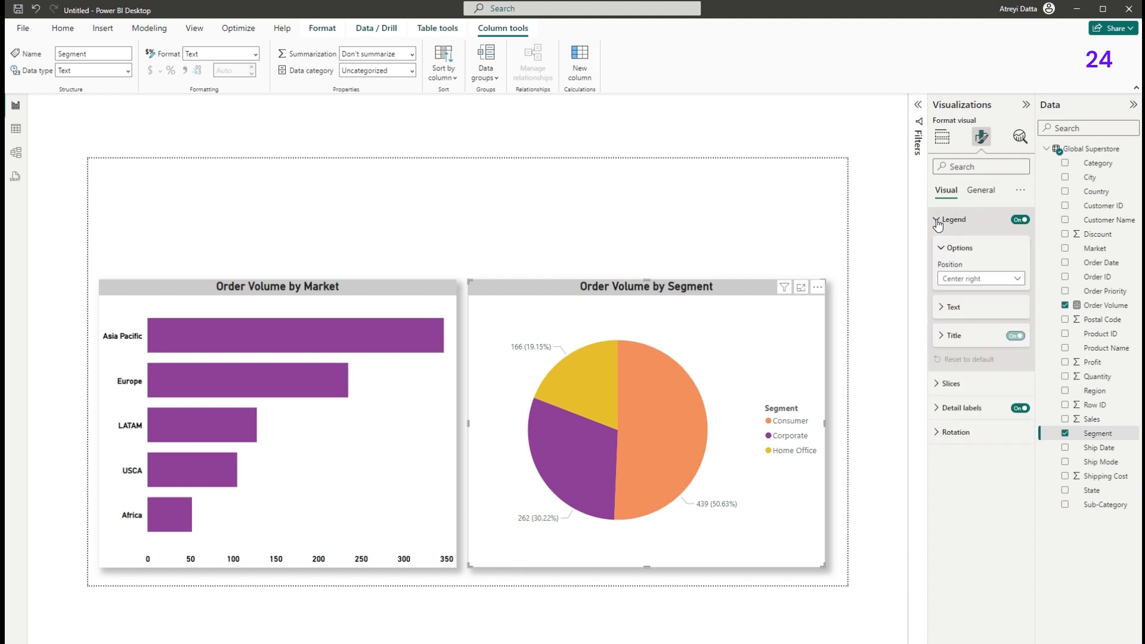
left_click(1016, 336)
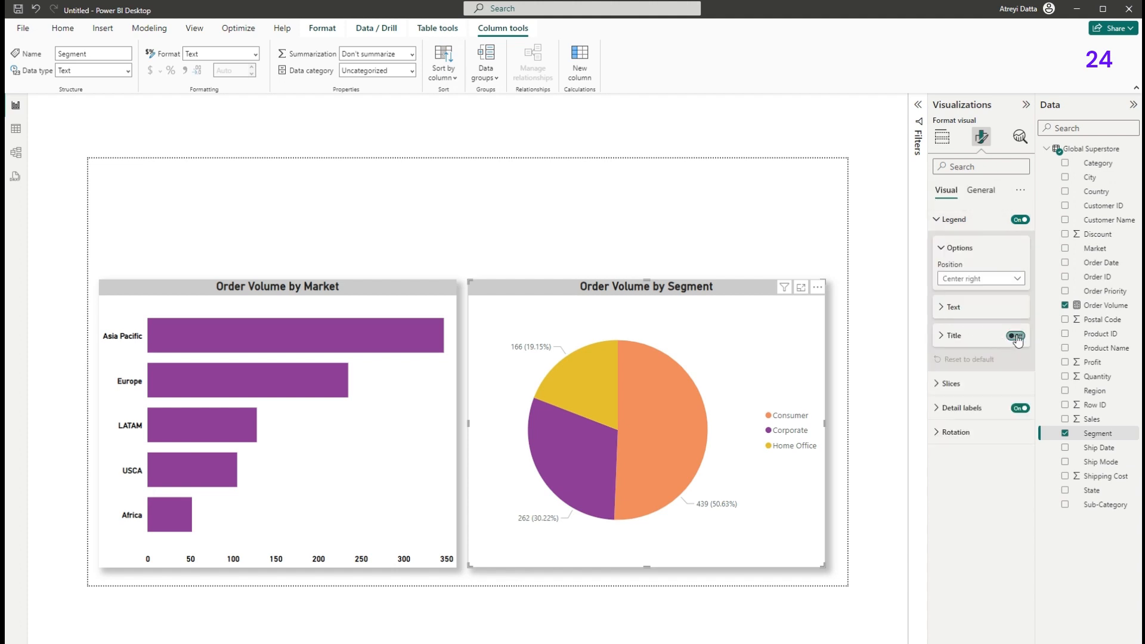
left_click(943, 311)
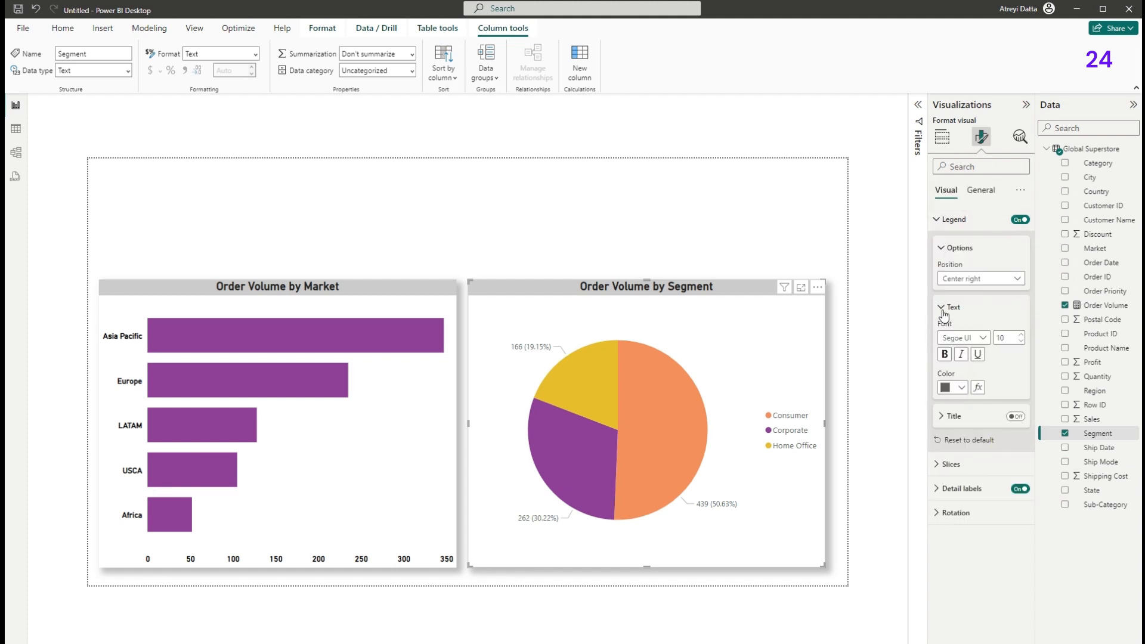
left_click(945, 388)
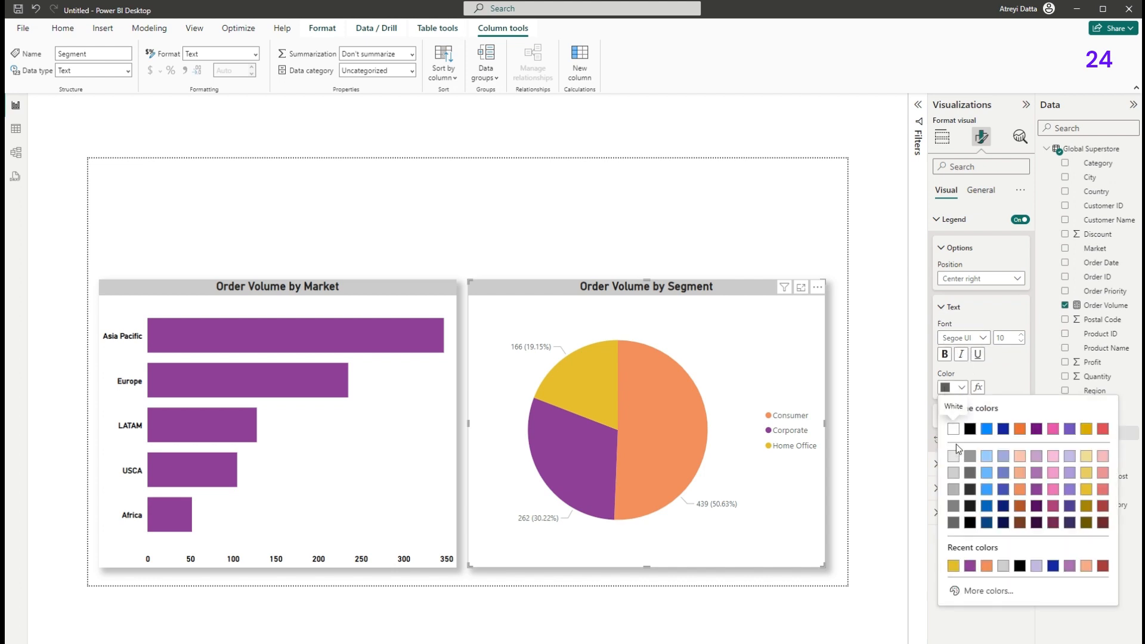
left_click(970, 429)
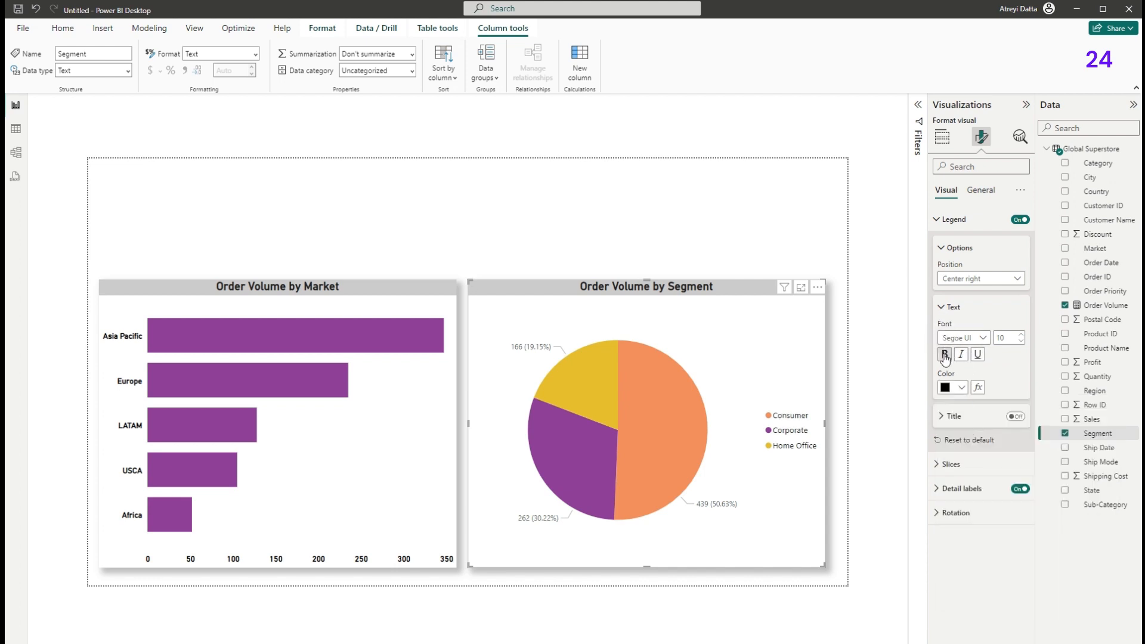
left_click(944, 354)
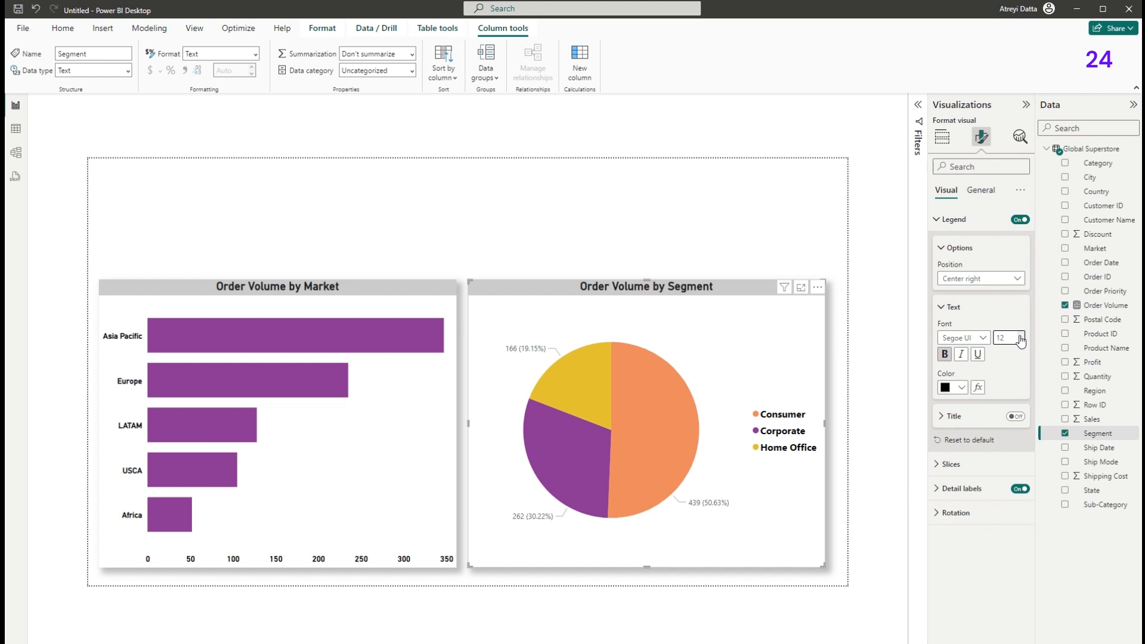
left_click(942, 219)
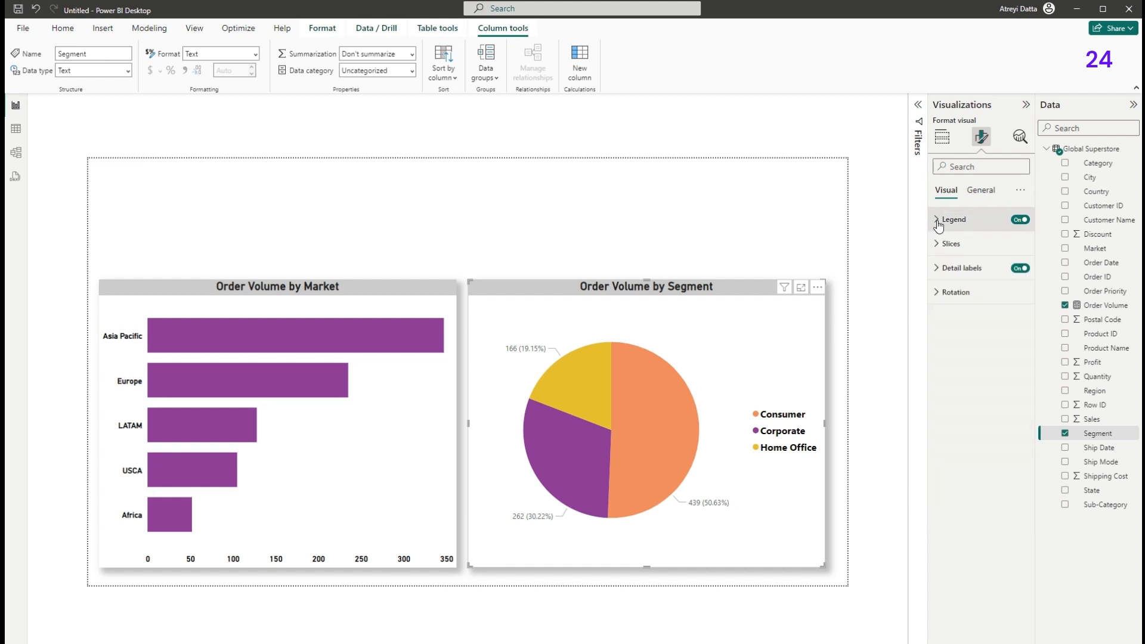
Format the pie chart's detail label values in bold black at size 11.
left_click(940, 271)
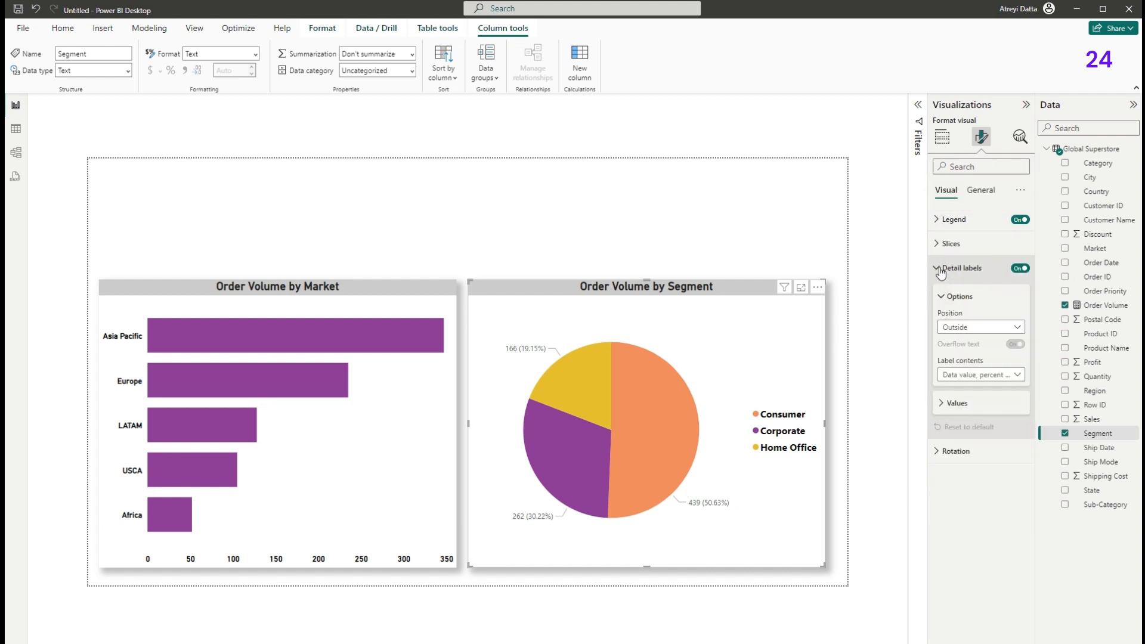
left_click(941, 405)
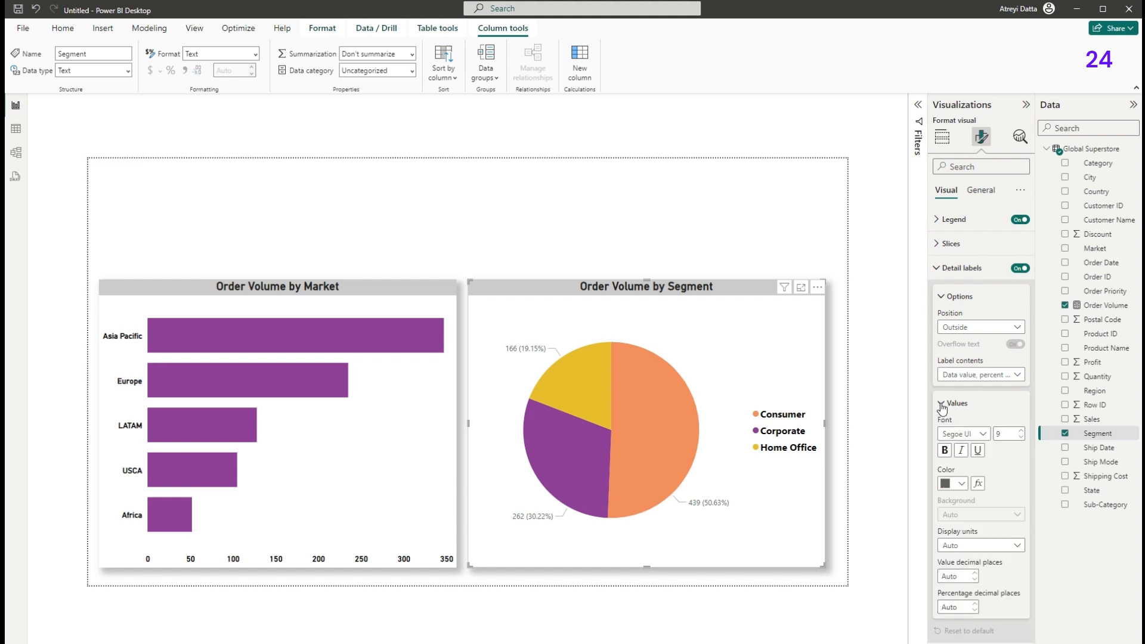
left_click(963, 485)
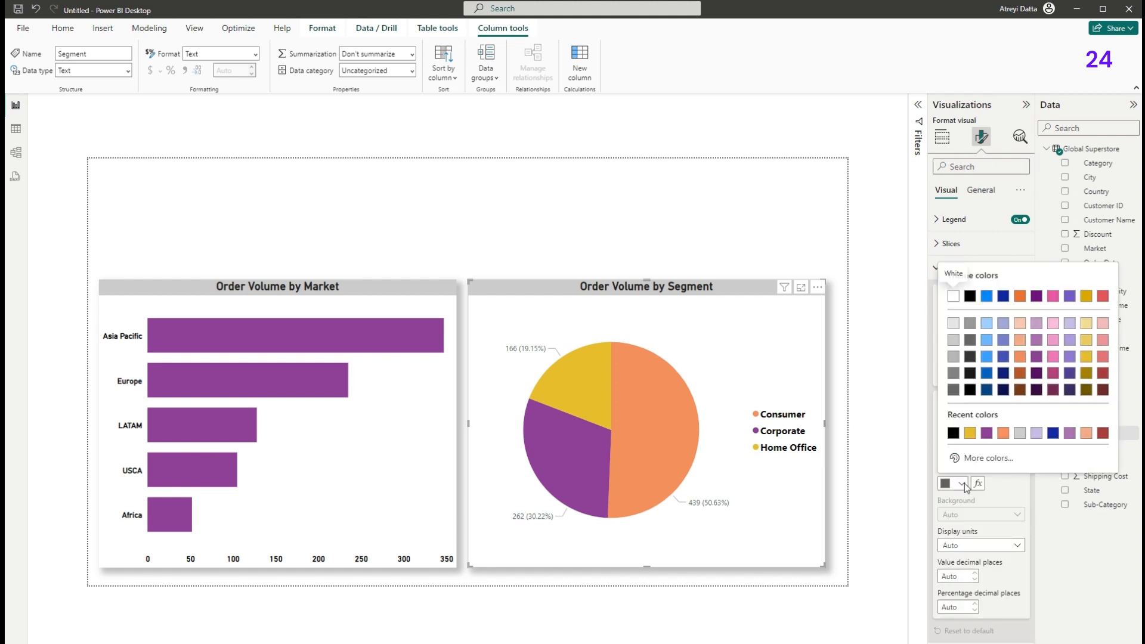
left_click(953, 433)
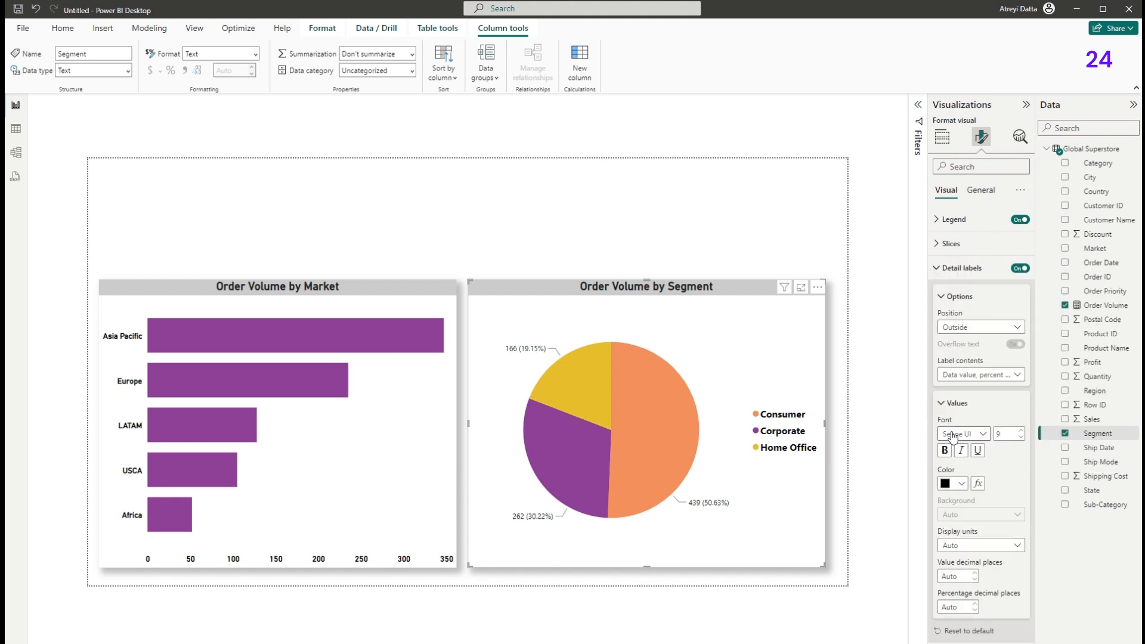
left_click(1022, 430)
left_click(1022, 431)
left_click(944, 452)
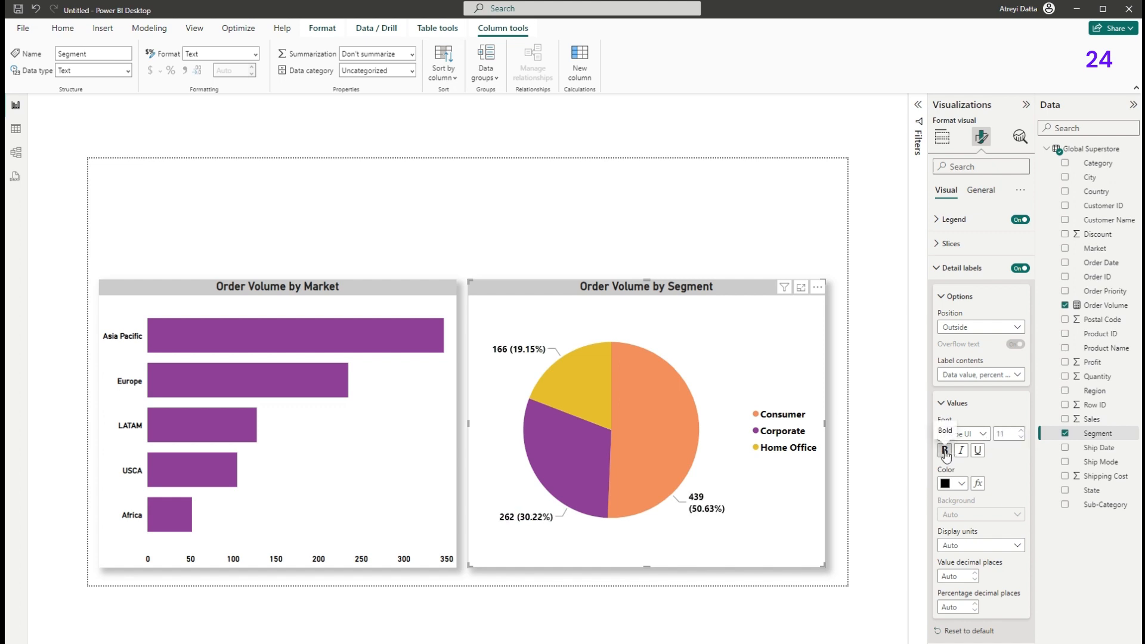
left_click(705, 232)
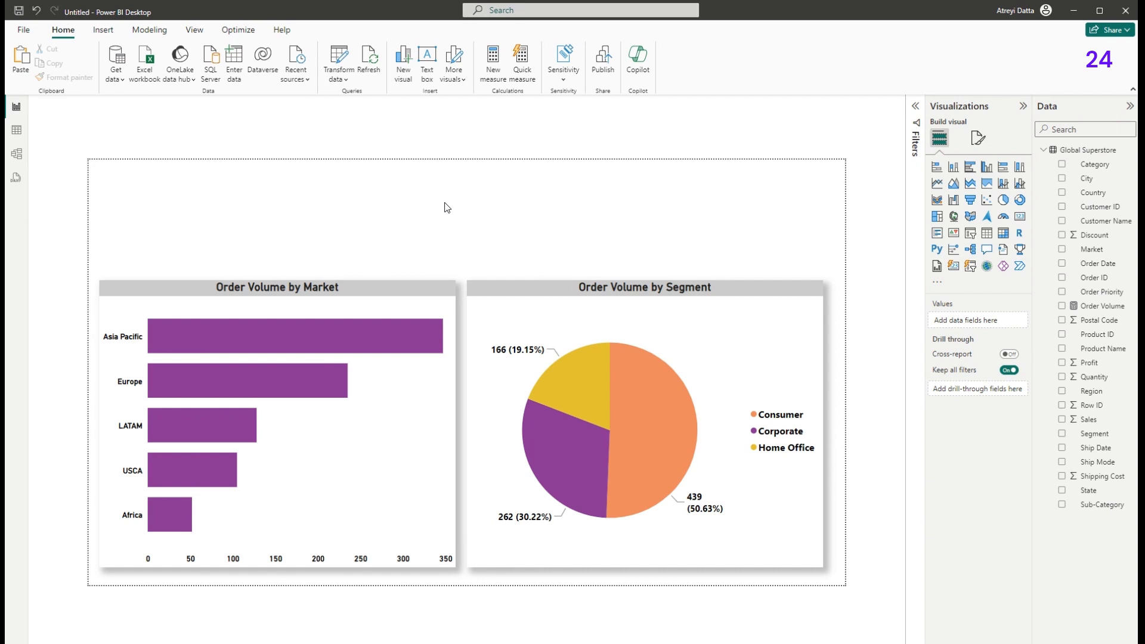
Insert a blank button and place it above the Order Volume by Market chart, near the chart's right end.
left_click(101, 33)
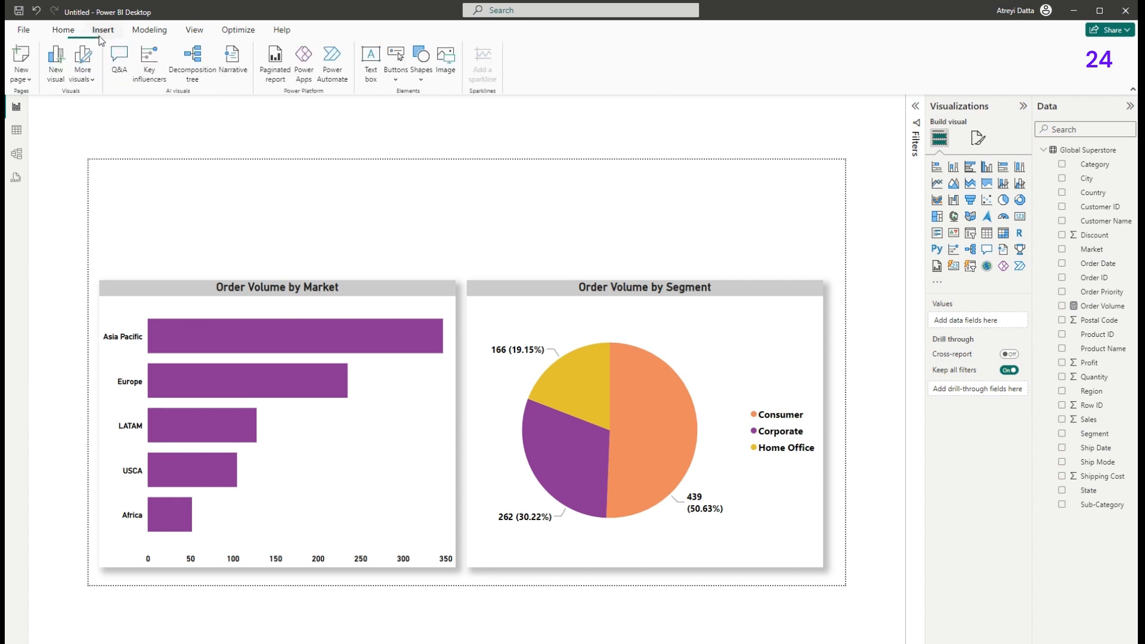
left_click(395, 76)
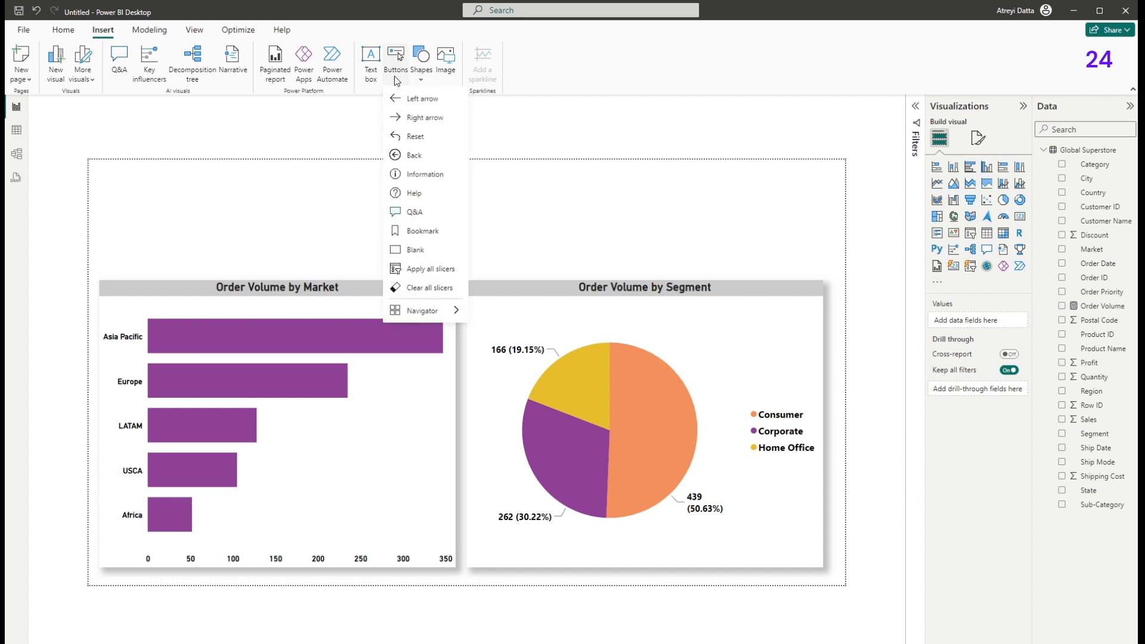
left_click(421, 251)
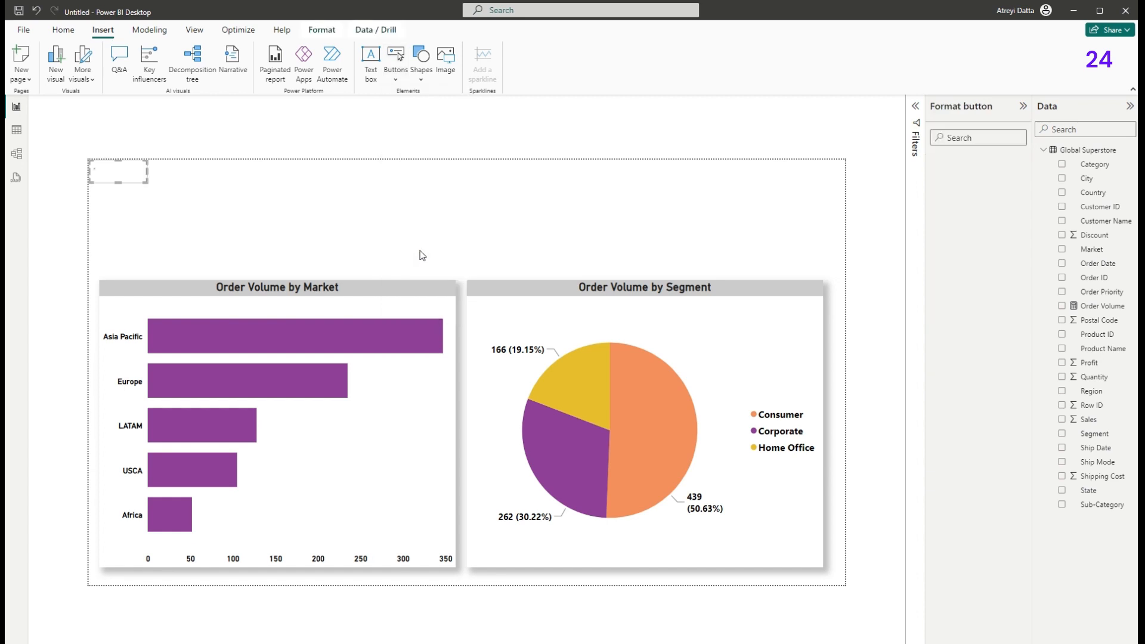
left_click_drag(131, 171, 372, 240)
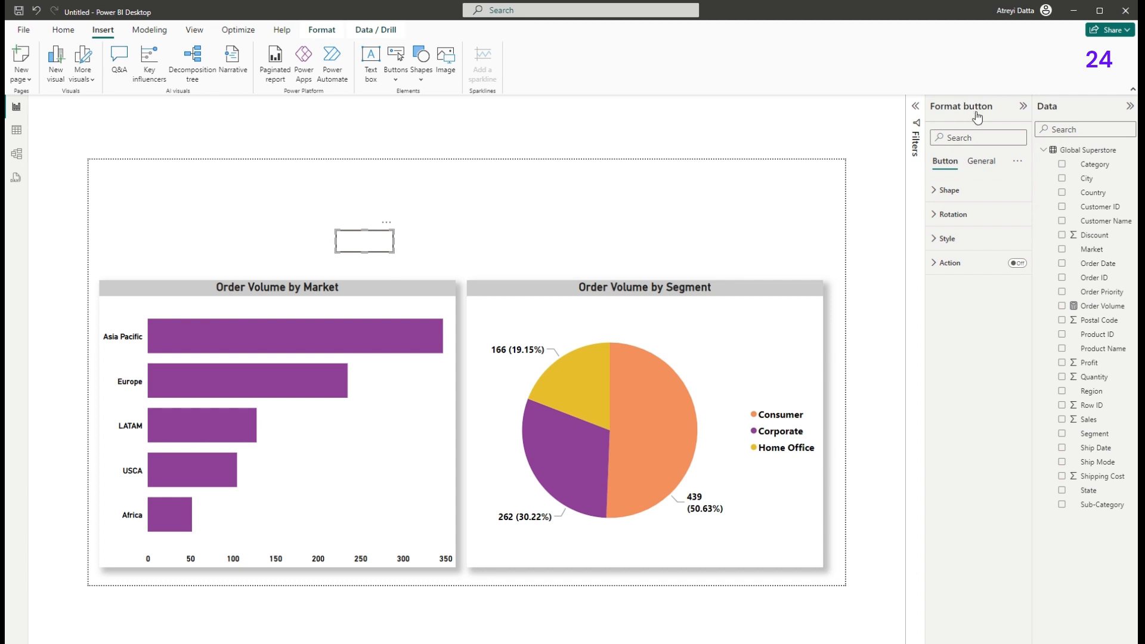
Enable the blank button's text and label it Market.
left_click(936, 191)
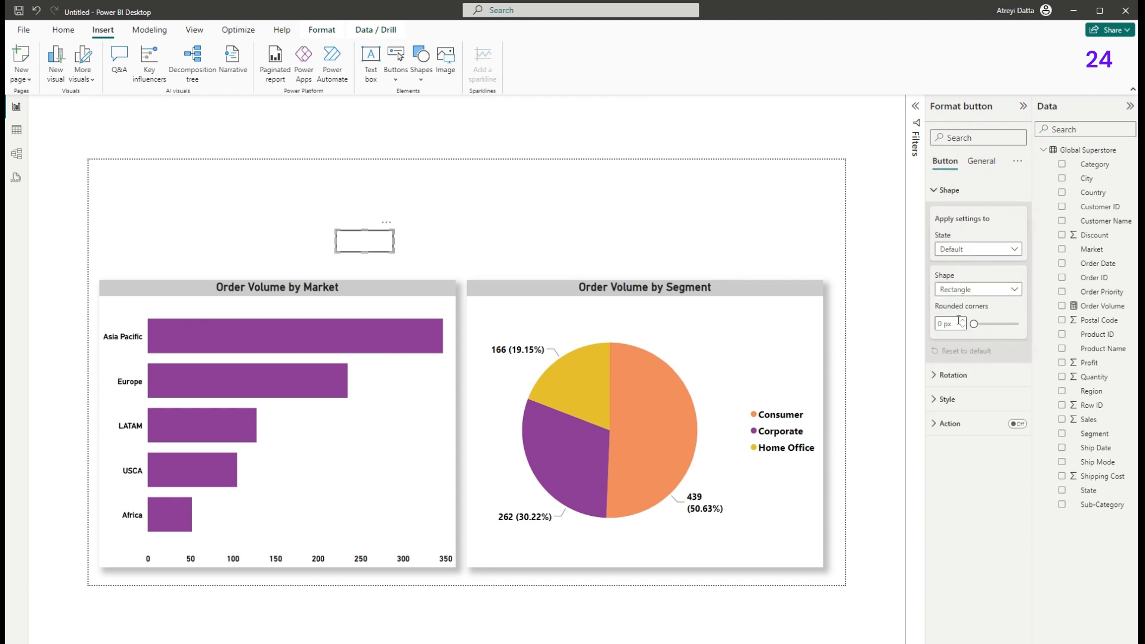
left_click(936, 193)
left_click(934, 239)
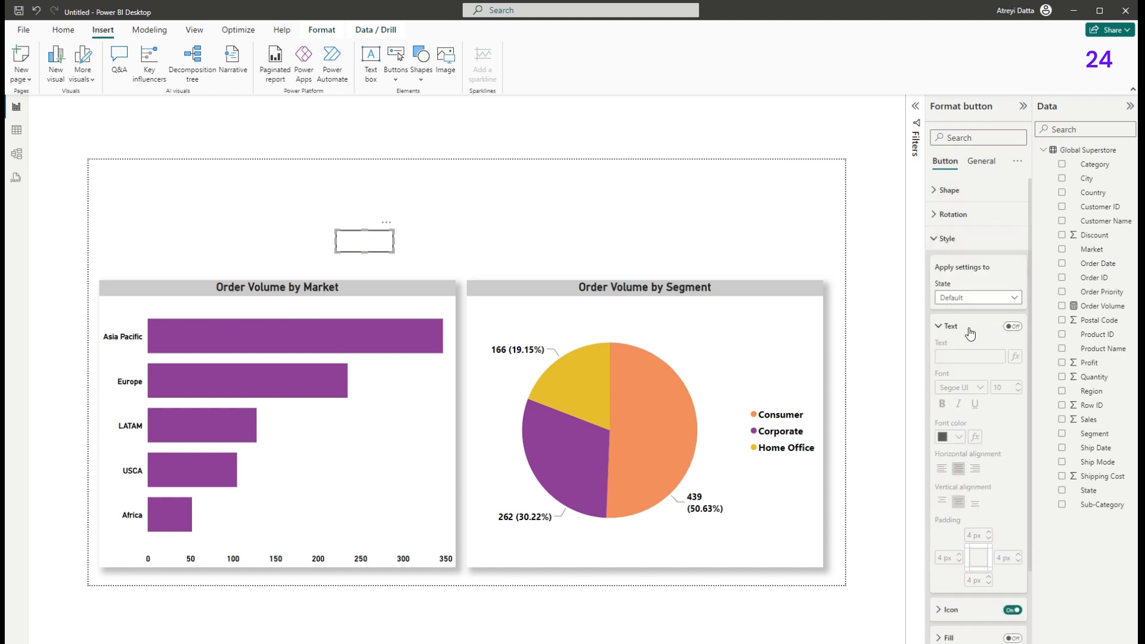
left_click(1011, 326)
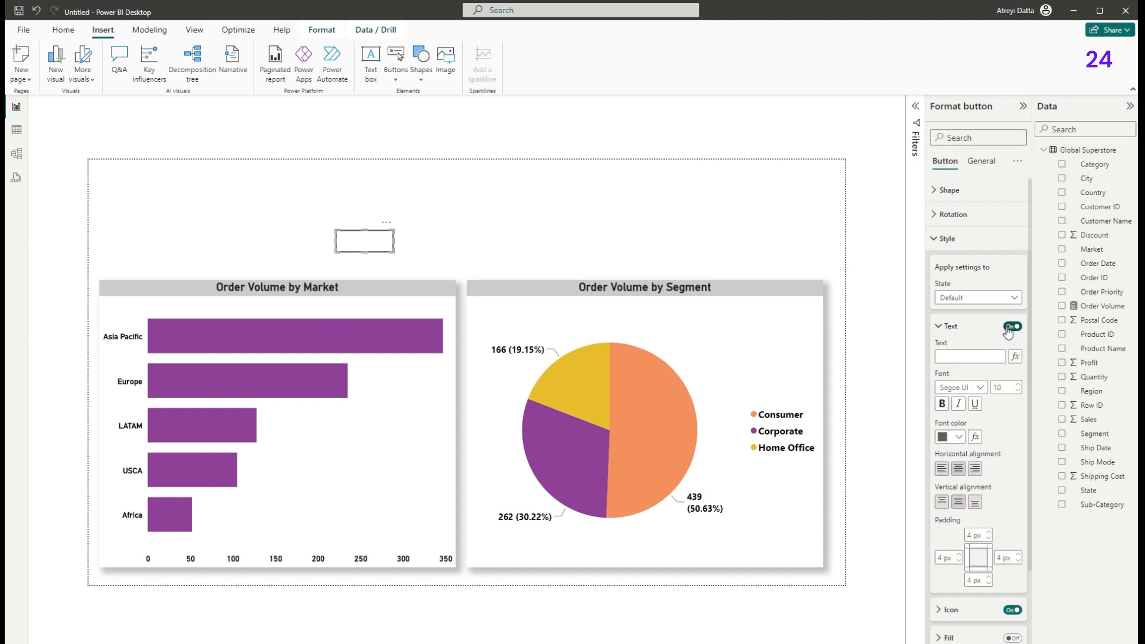
left_click(954, 356)
type("Market")
Format the Market button's text in black DIN at size 15 and widen the button to the right.
left_click(979, 388)
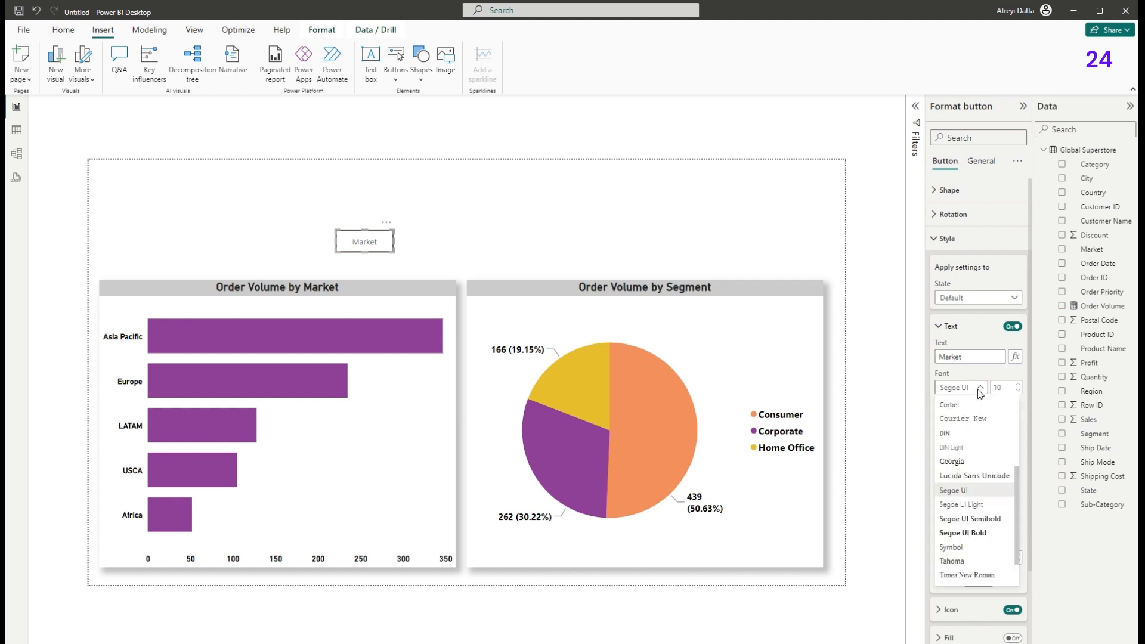
left_click(947, 433)
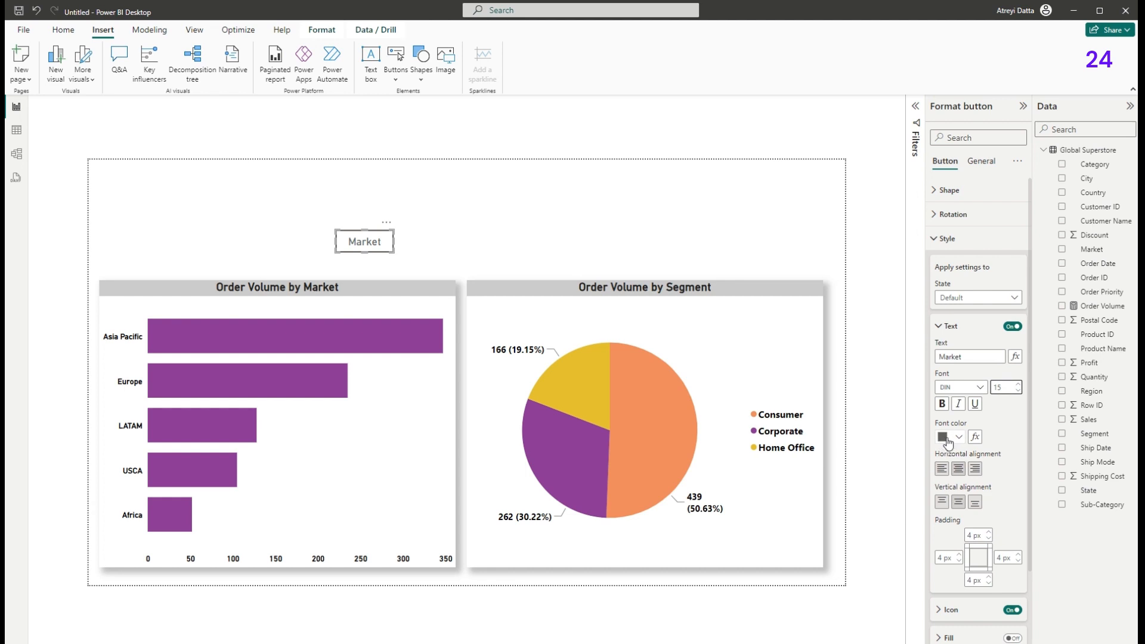
left_click(958, 438)
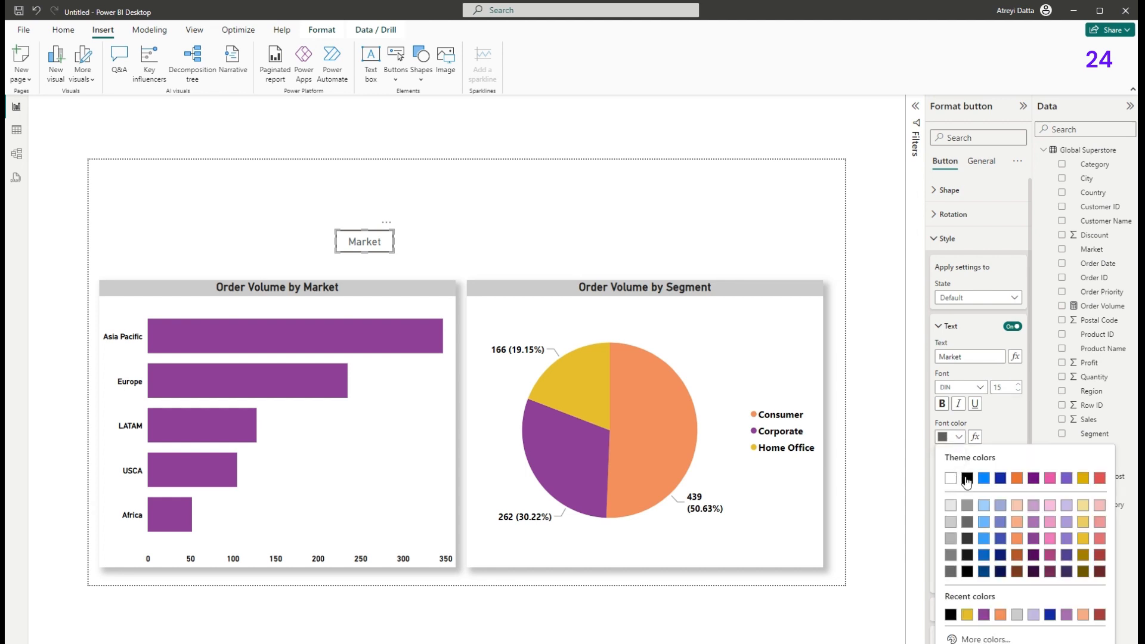
left_click(967, 477)
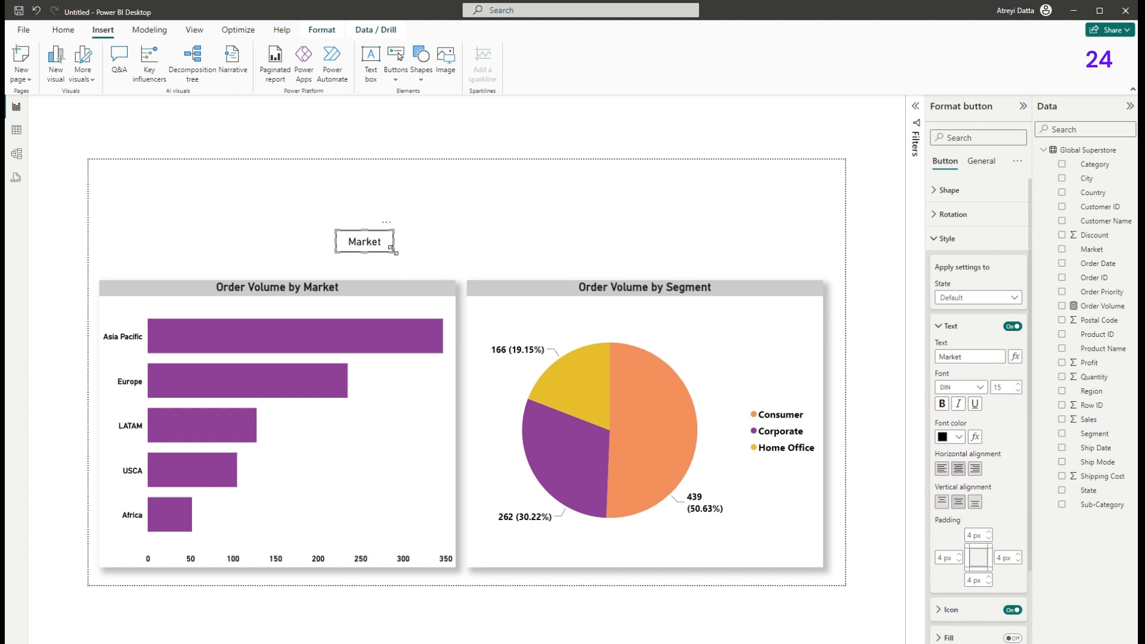
left_click_drag(395, 252, 418, 252)
Duplicate the Market button and place the copy to its right at the same height.
left_click(63, 31)
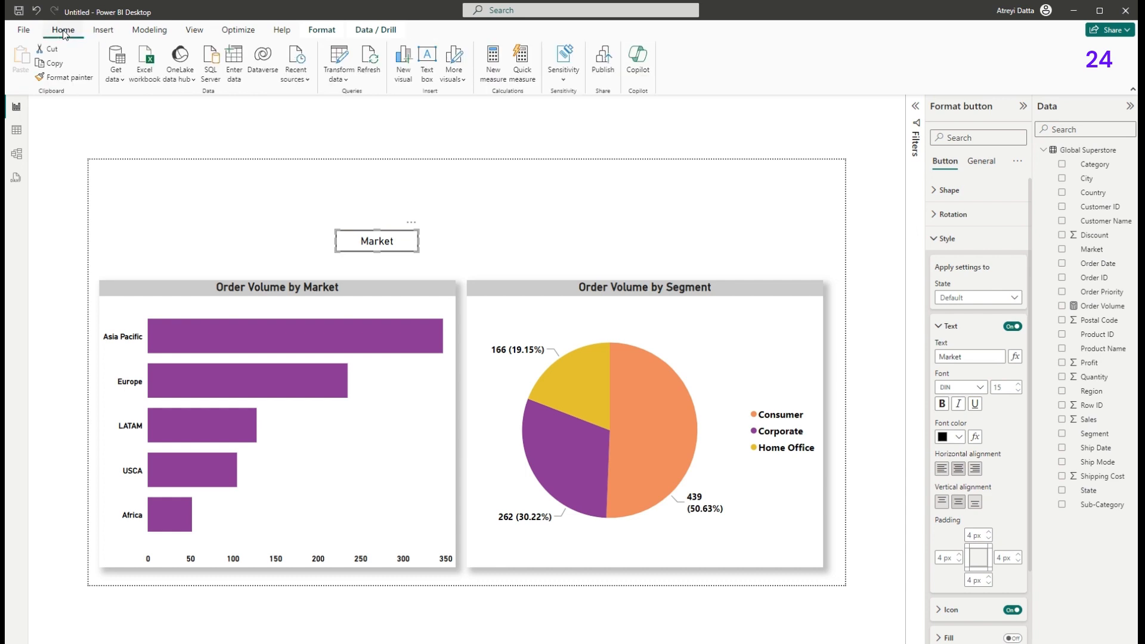
left_click(51, 63)
left_click(475, 236)
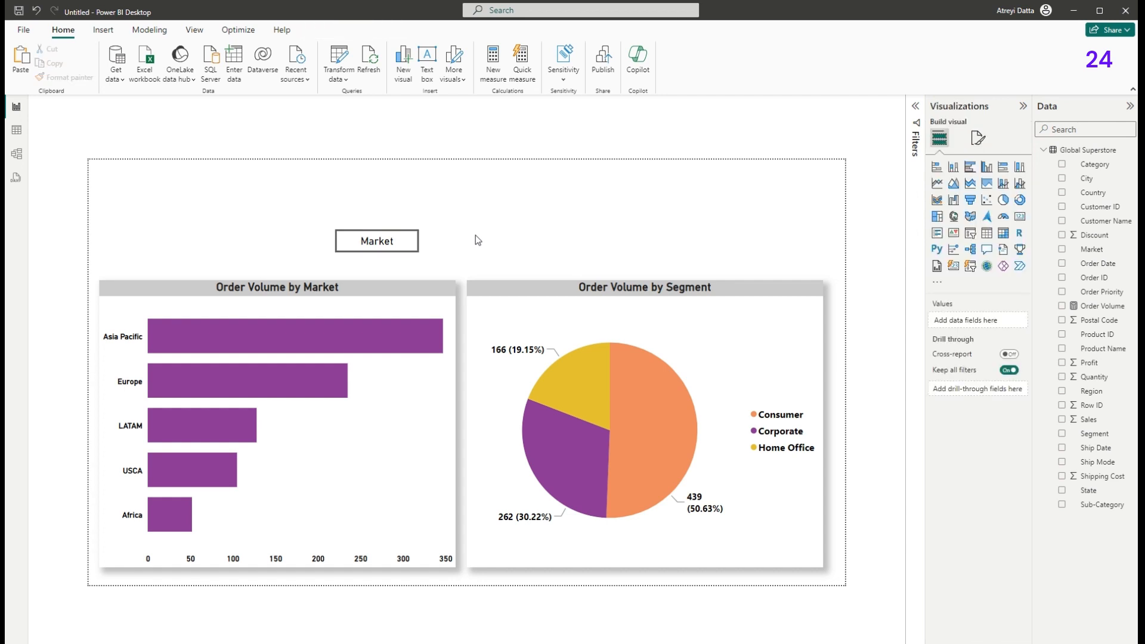
key("ctrl+v")
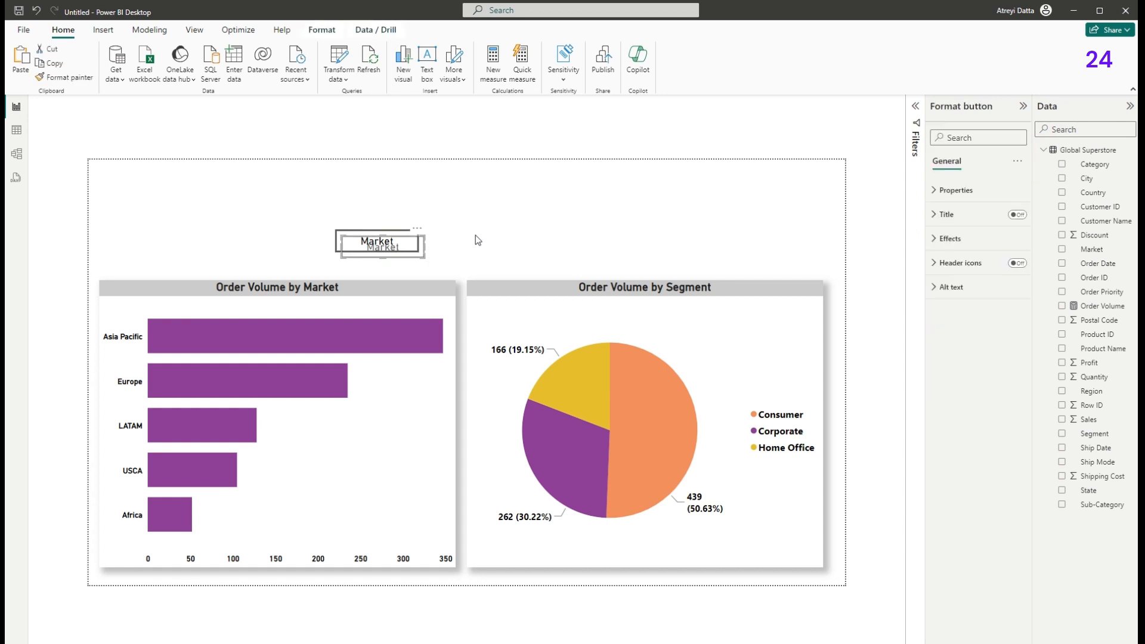
left_click_drag(412, 242, 506, 240)
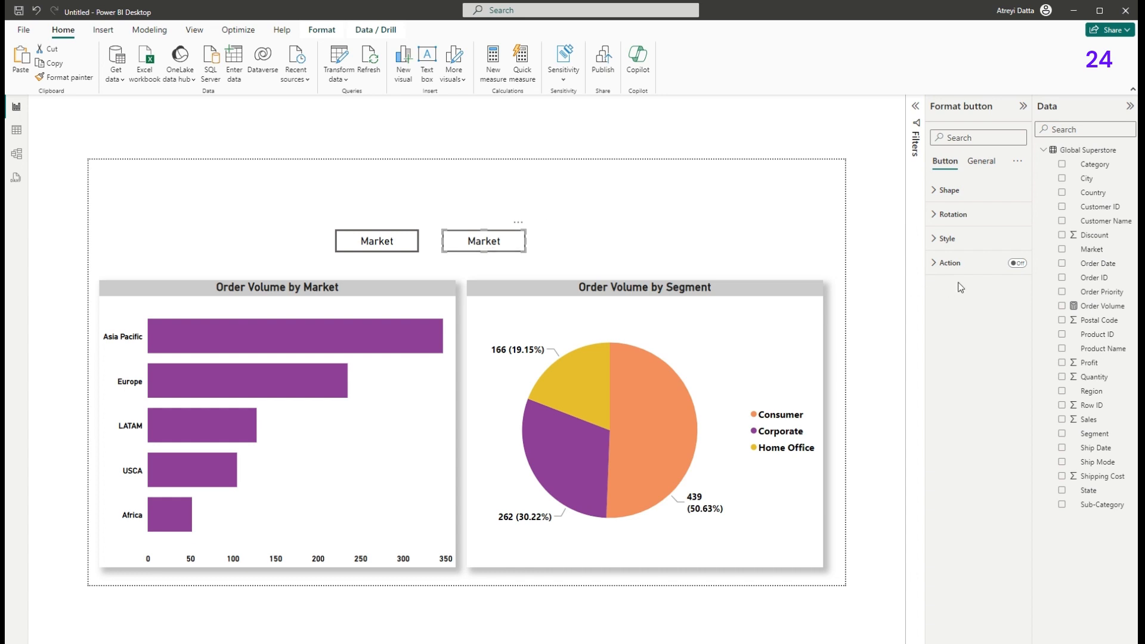
Change the duplicated button's text to Segment.
left_click(935, 242)
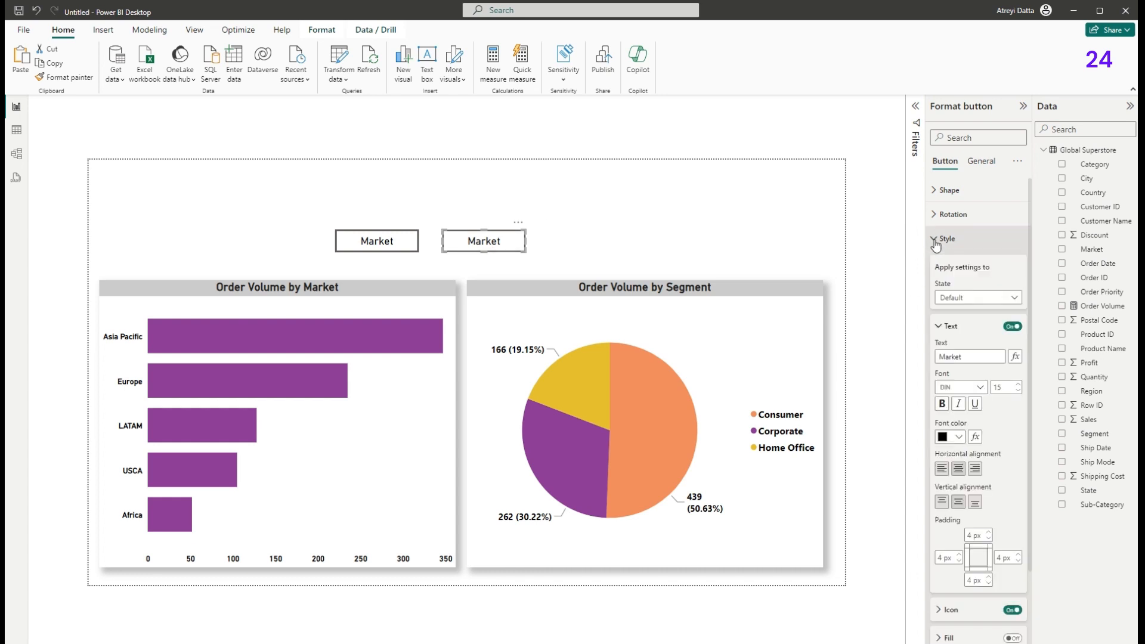
left_click(970, 359)
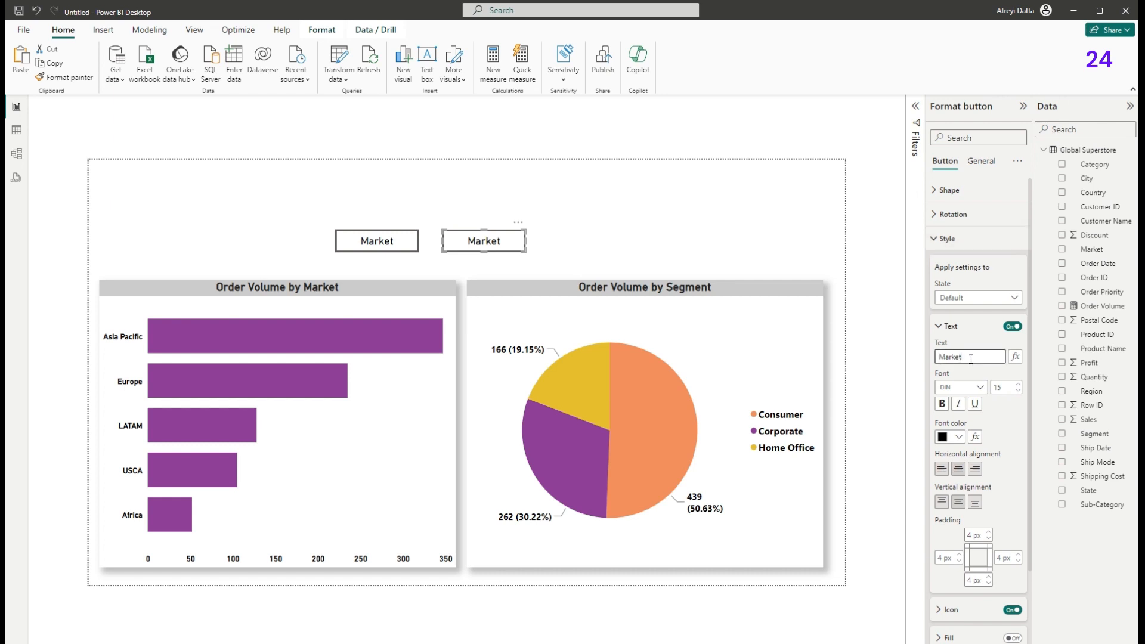
key("BackSpace")
key("BackSpace")
key("BackSpace")
key("BackSpace")
key("BackSpace")
key("BackSpace")
type("Segmen")
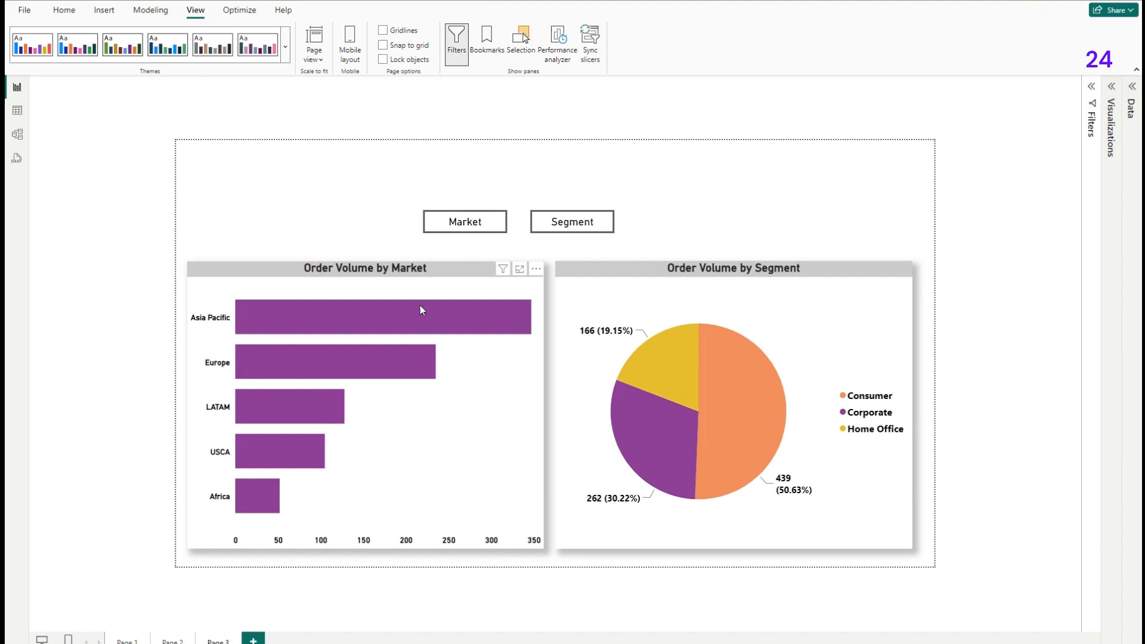
Add a bookmark of the report page and name it Market BookMark.
mouse_move(420, 310)
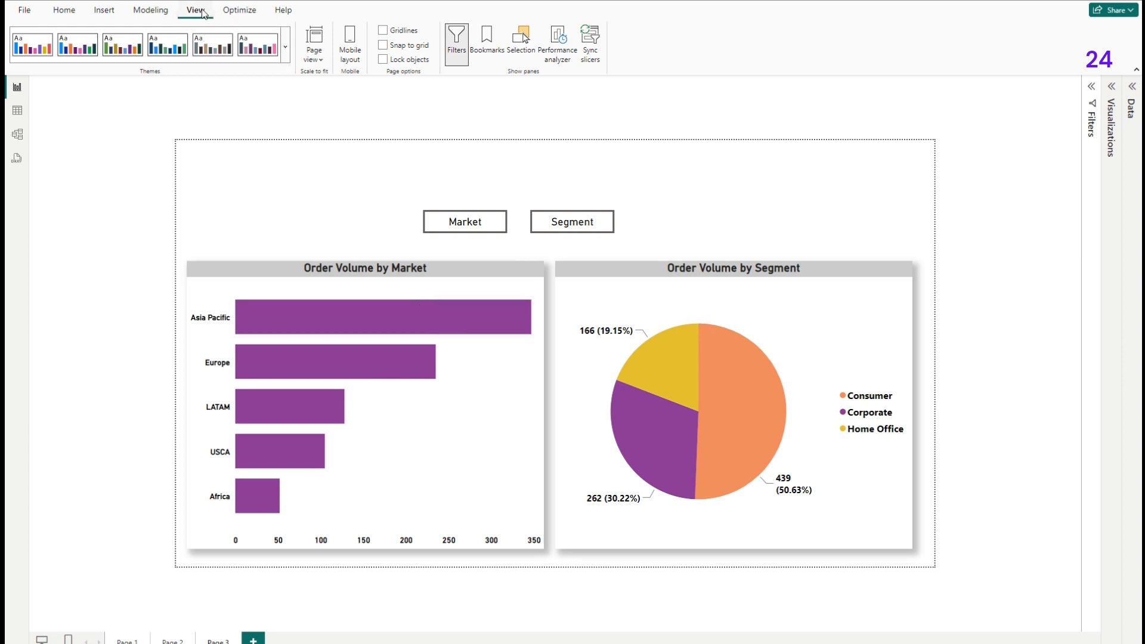
left_click(484, 48)
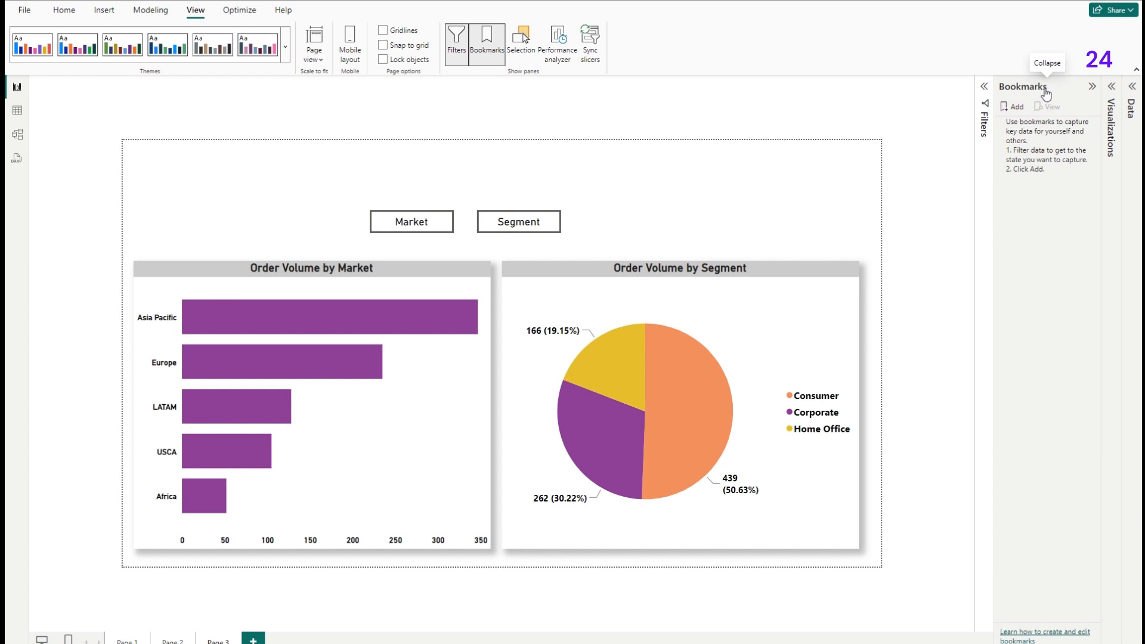
left_click(1011, 108)
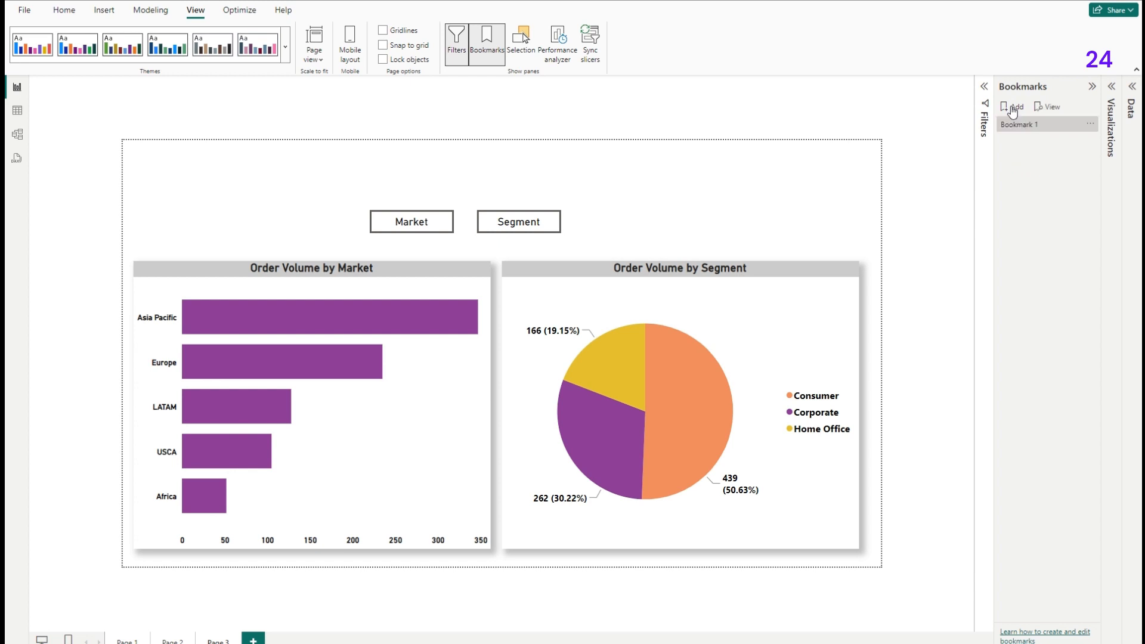
double_click(1041, 126)
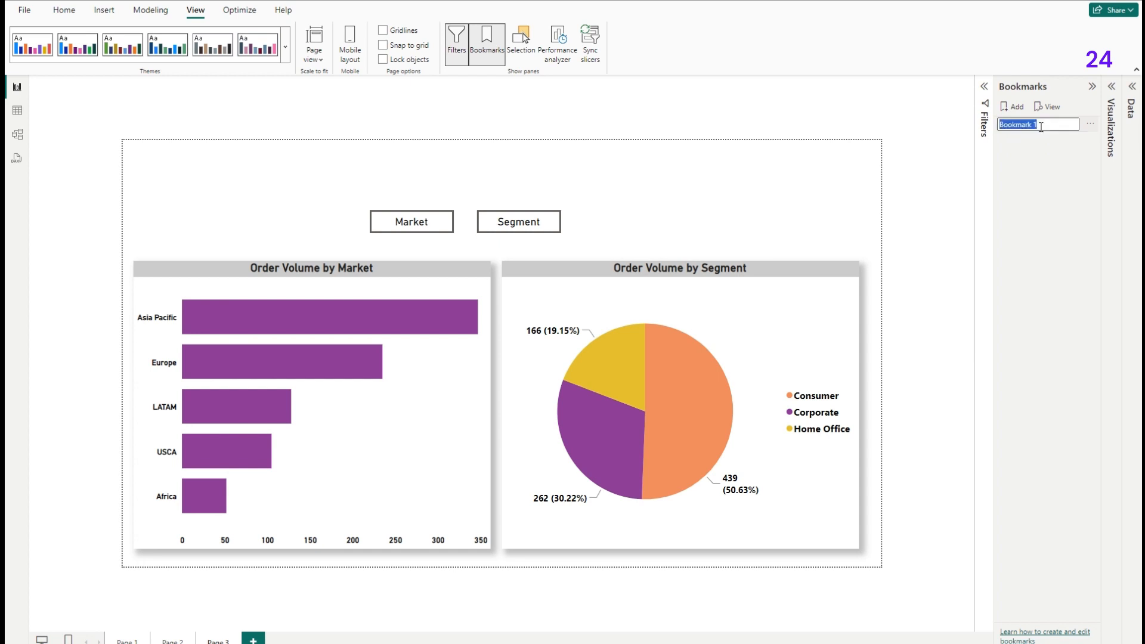
type("Market BookMark")
key("Return")
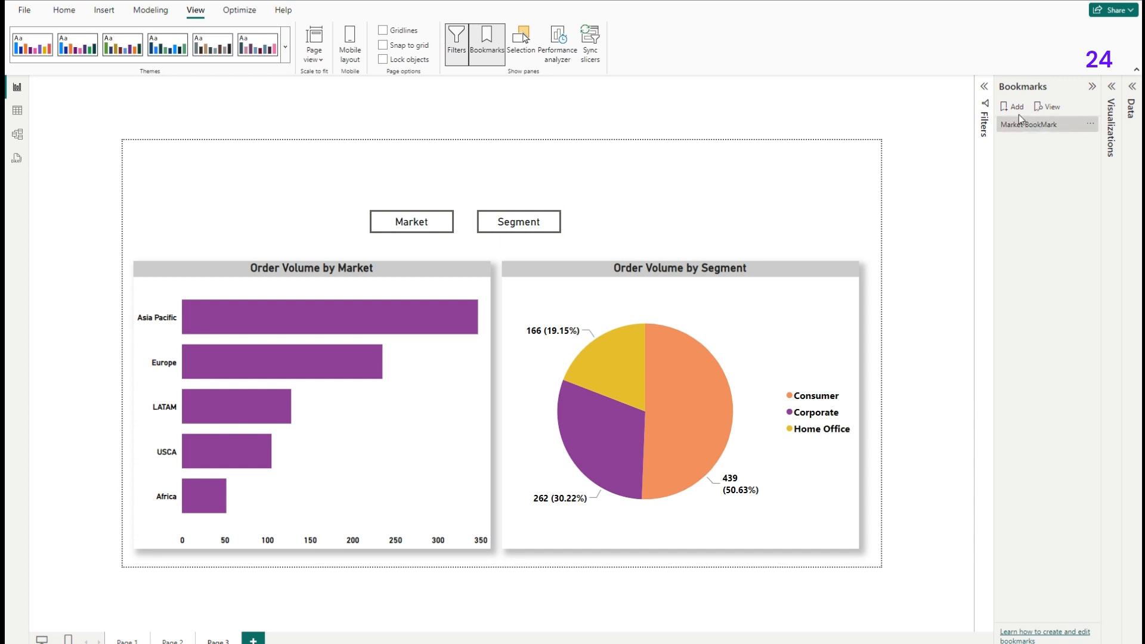
Add a second bookmark and name it Segment BookMark.
left_click(1017, 113)
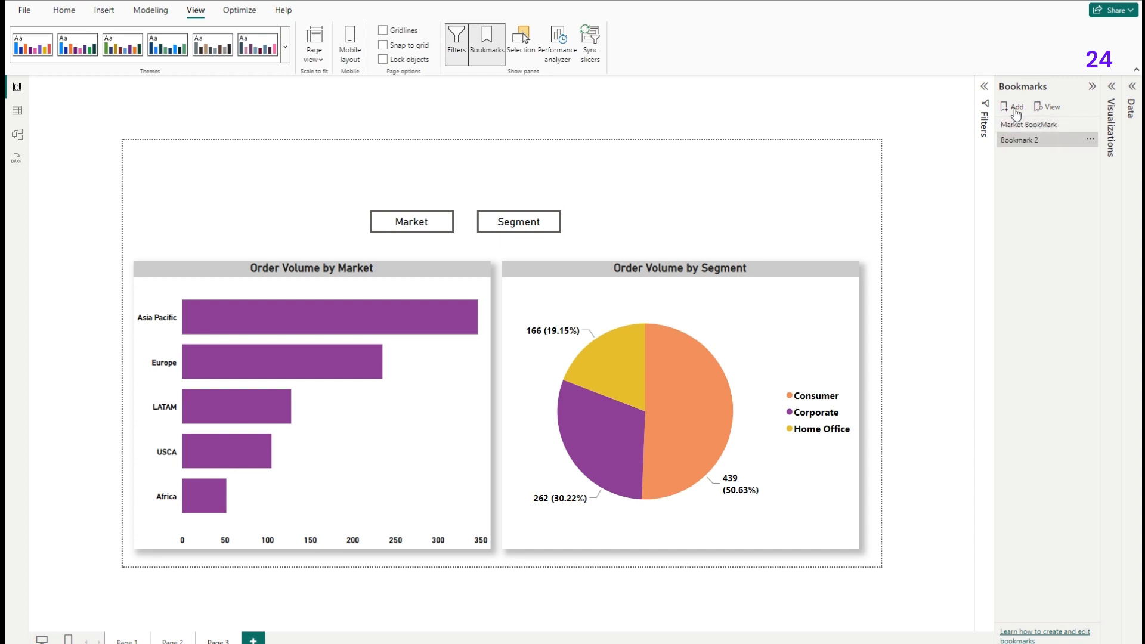
double_click(1038, 140)
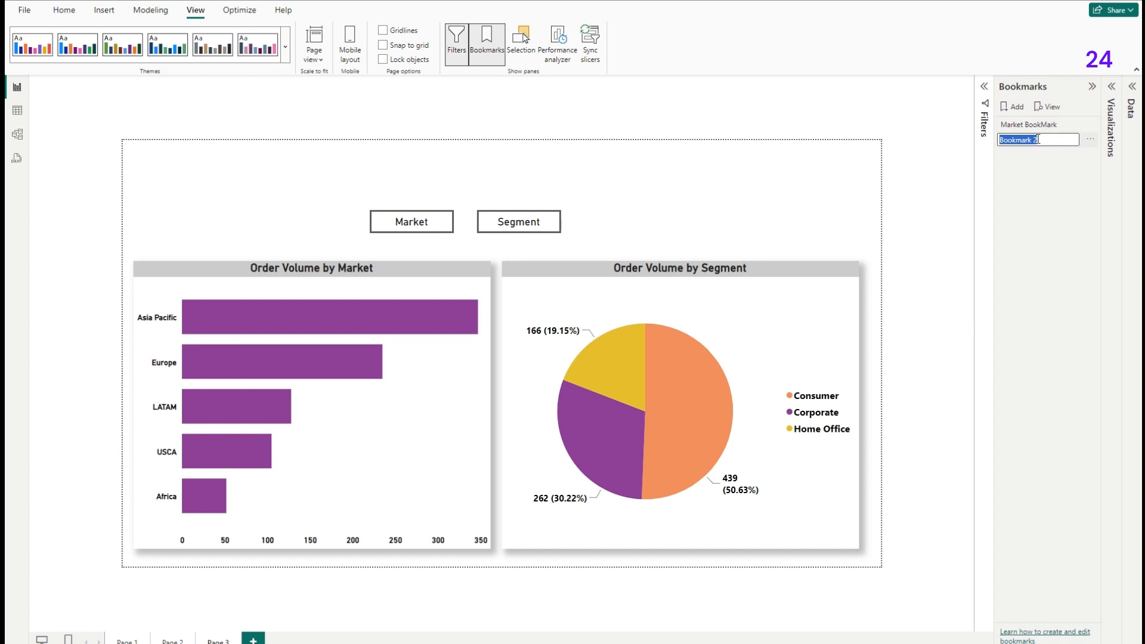
type("Segment BookMark")
key("Return")
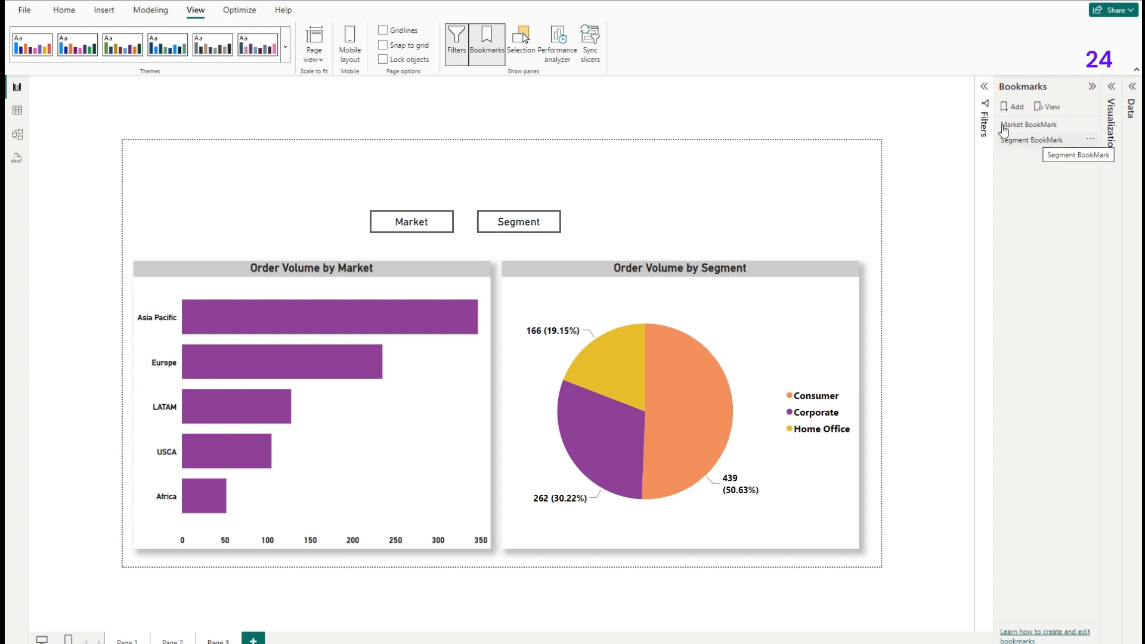
Show the list of page objects and rename the Segment button's entry to Segment.
left_click(521, 48)
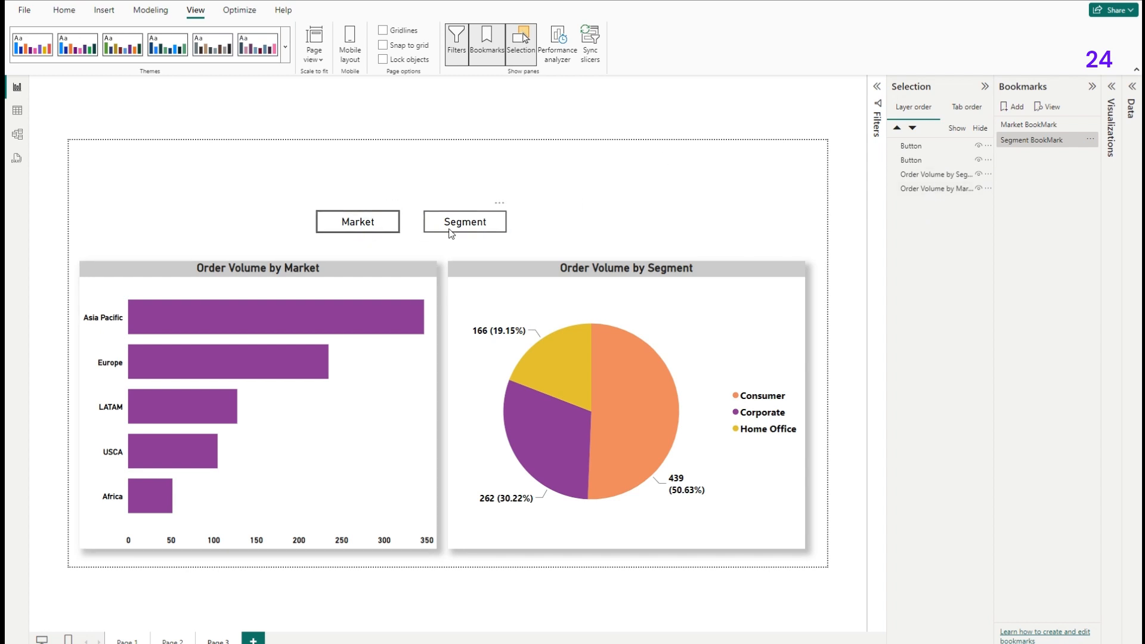
left_click(909, 148)
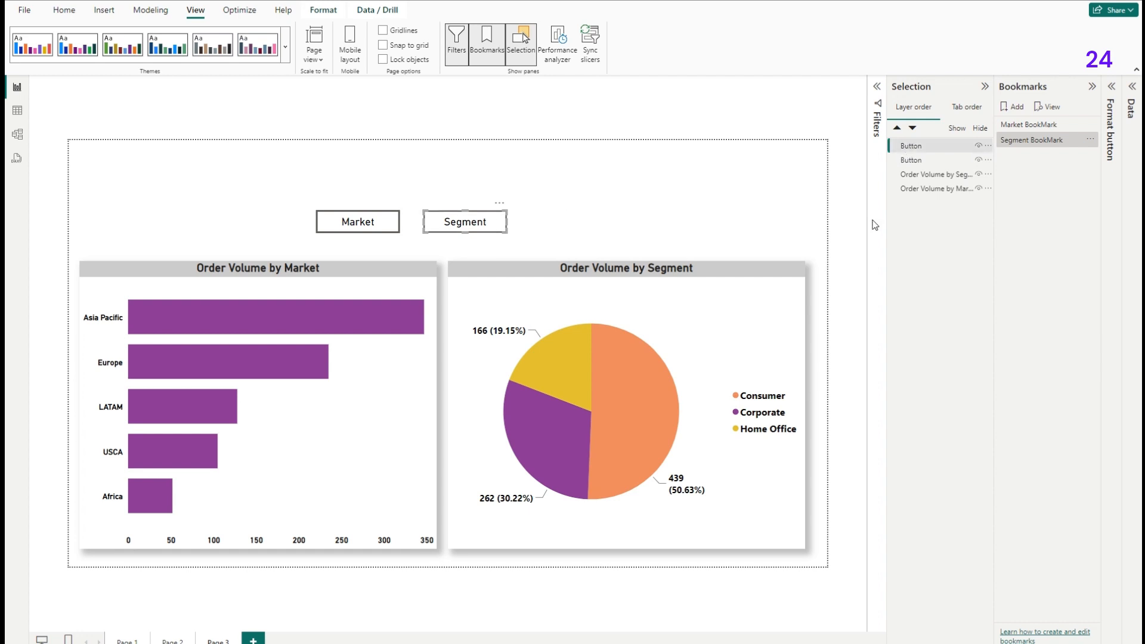
double_click(917, 148)
type("Segment")
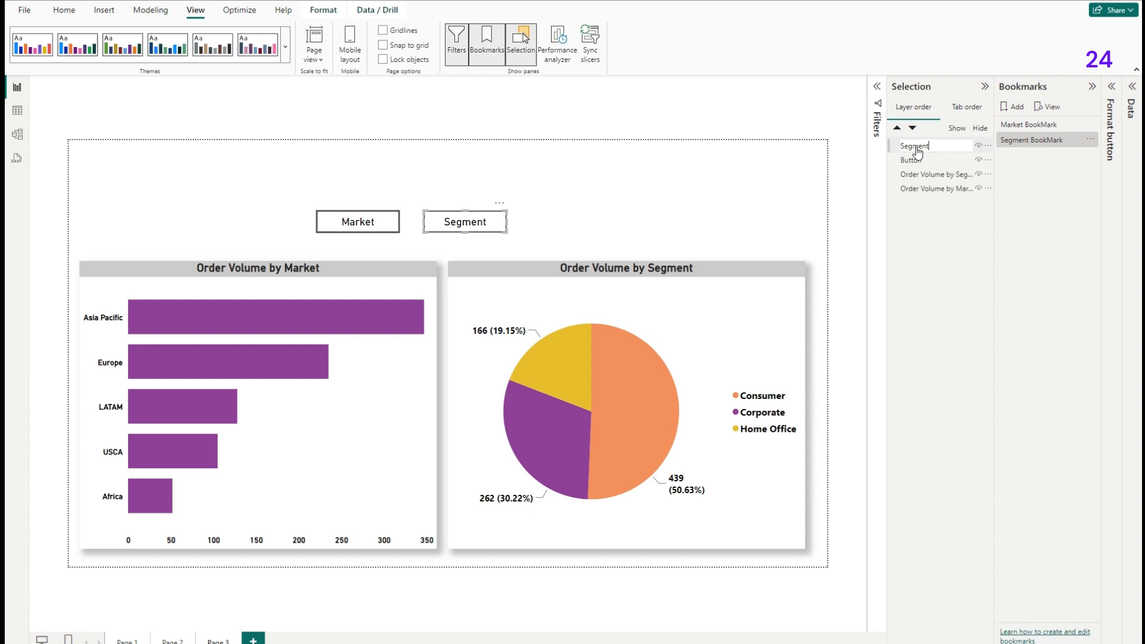
key("Return")
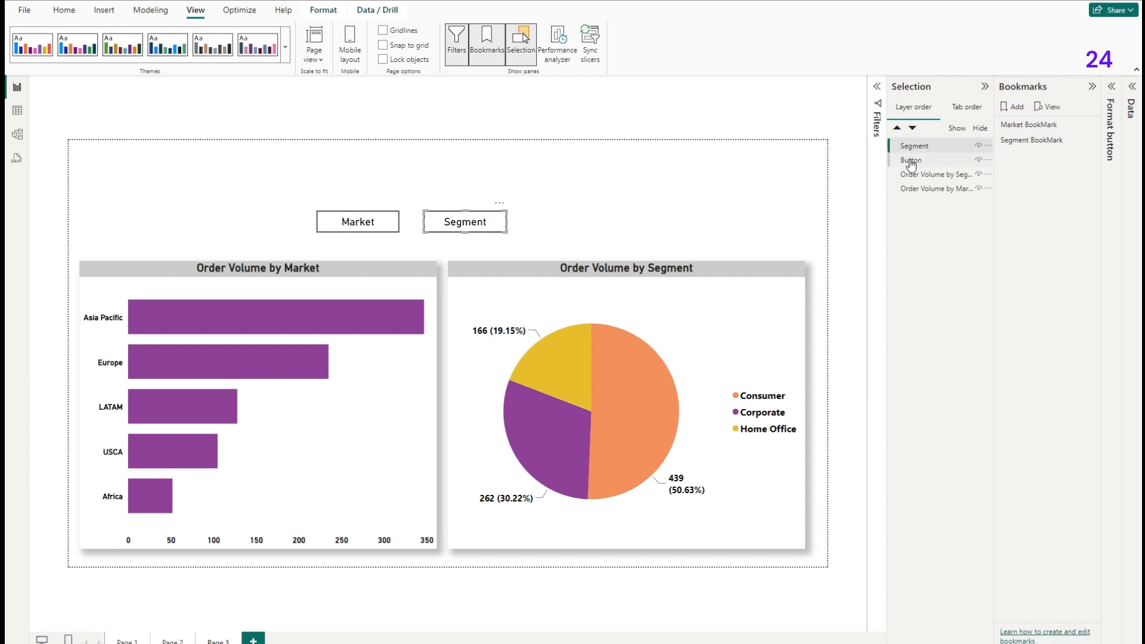
Rename the remaining button object, the one labelled Market on the page, to Market Button.
left_click(911, 163)
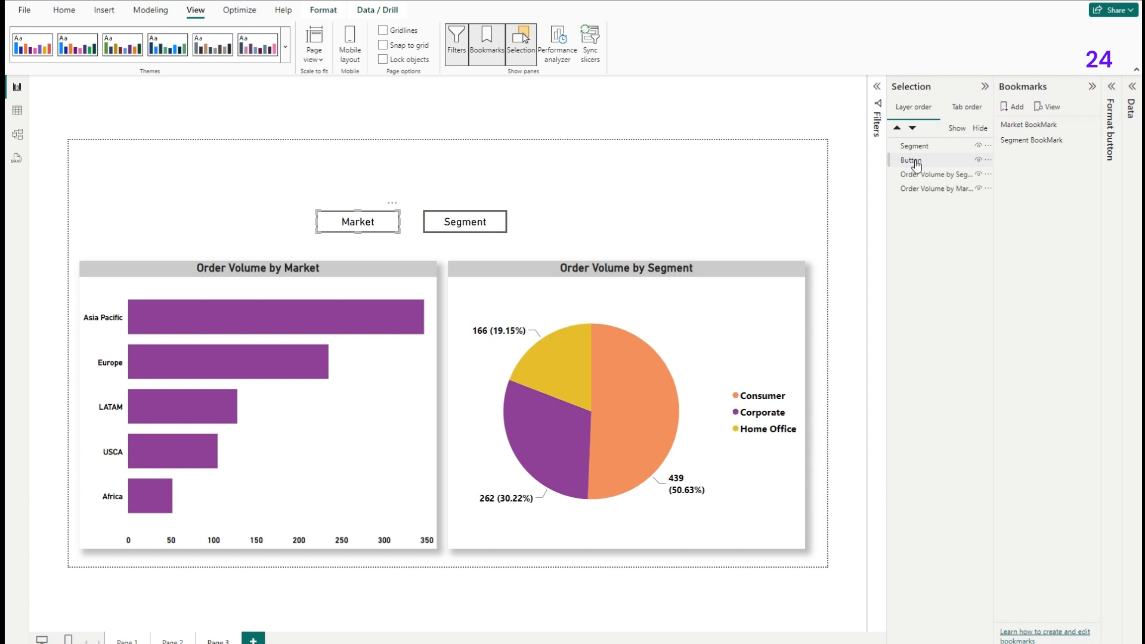
double_click(916, 162)
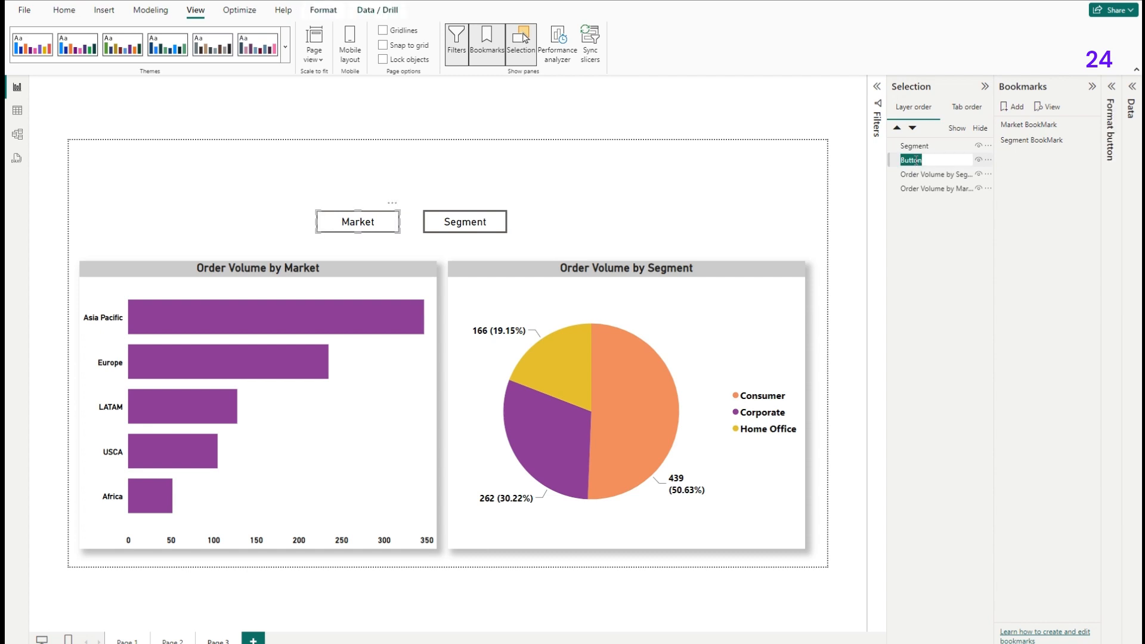
type("Market Button")
key("Return")
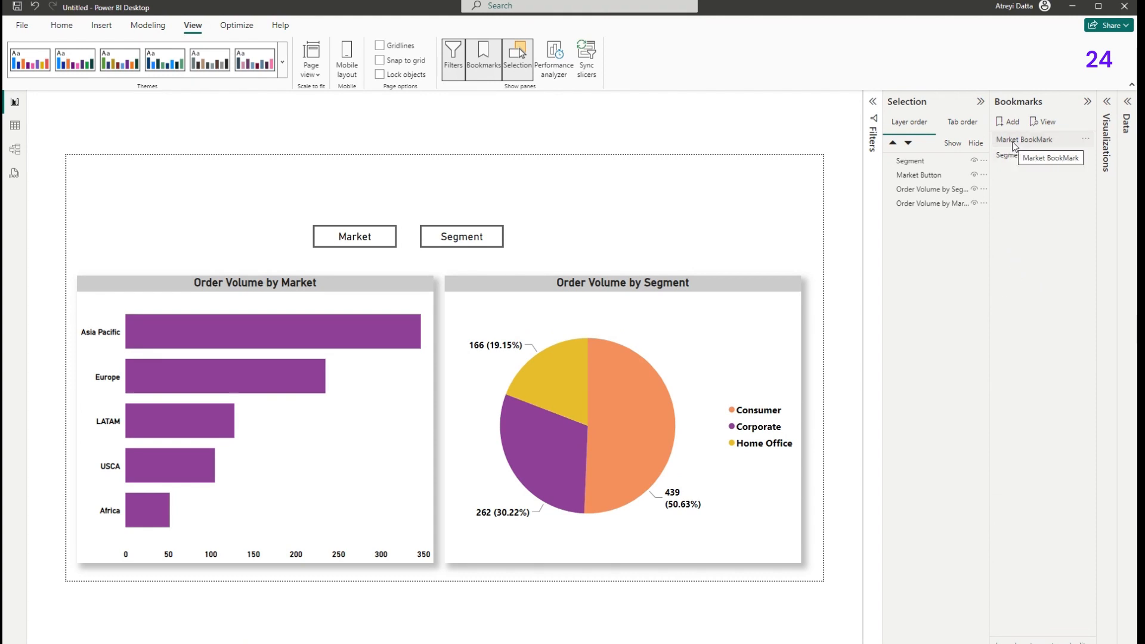
Hide the Order Volume by Segment chart and update Market BookMark with that view.
left_click(1042, 145)
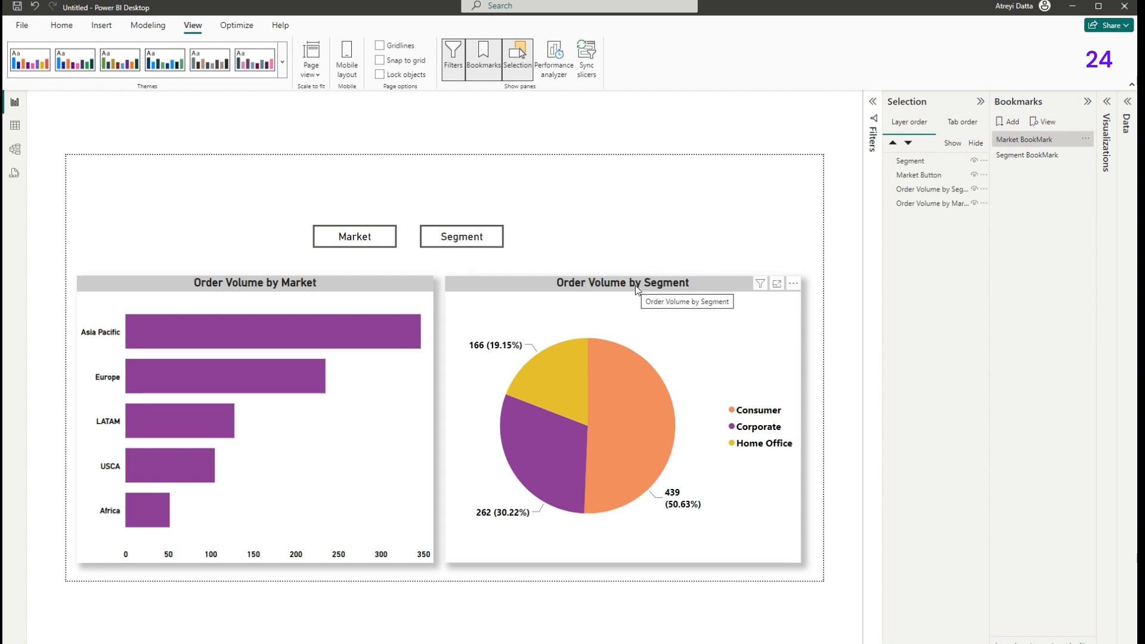
left_click(1025, 141)
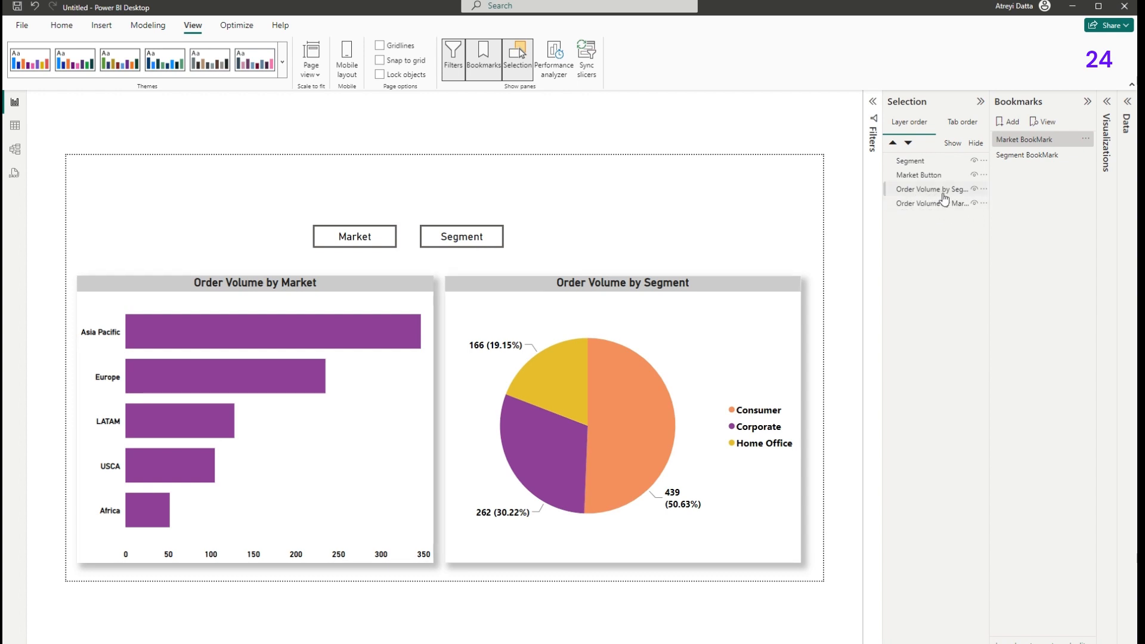
left_click(973, 189)
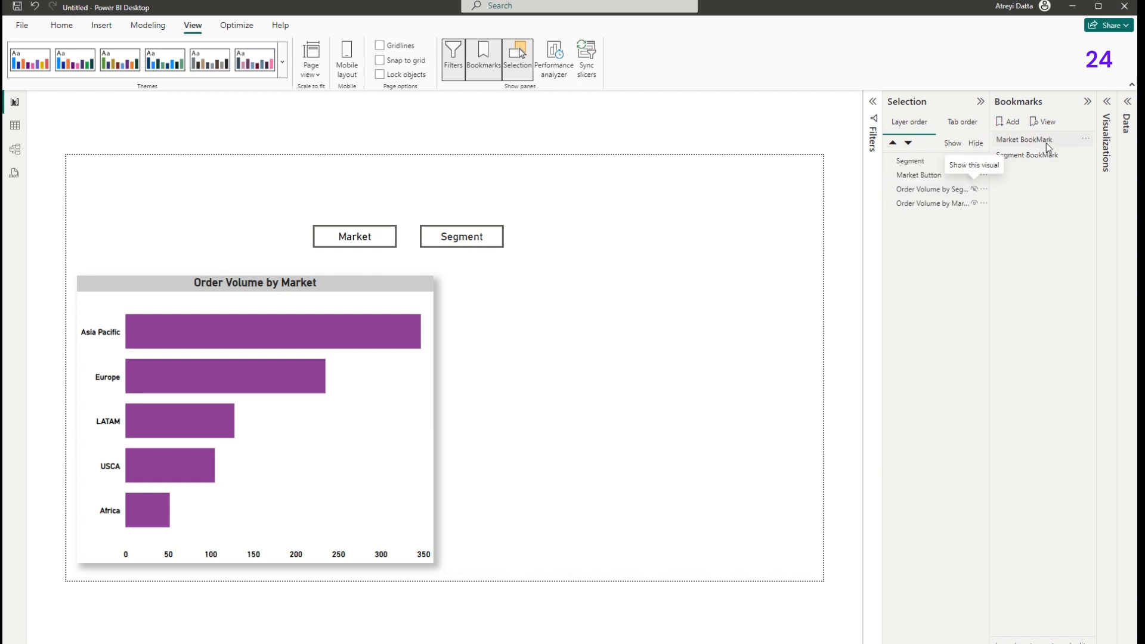
left_click(1085, 141)
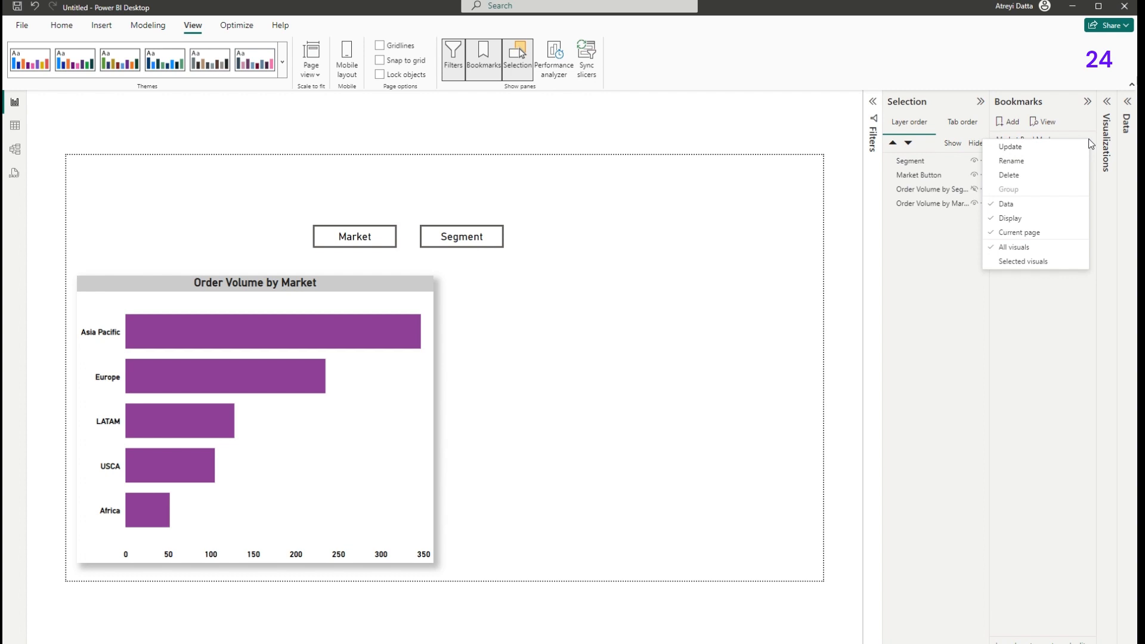
left_click(1009, 146)
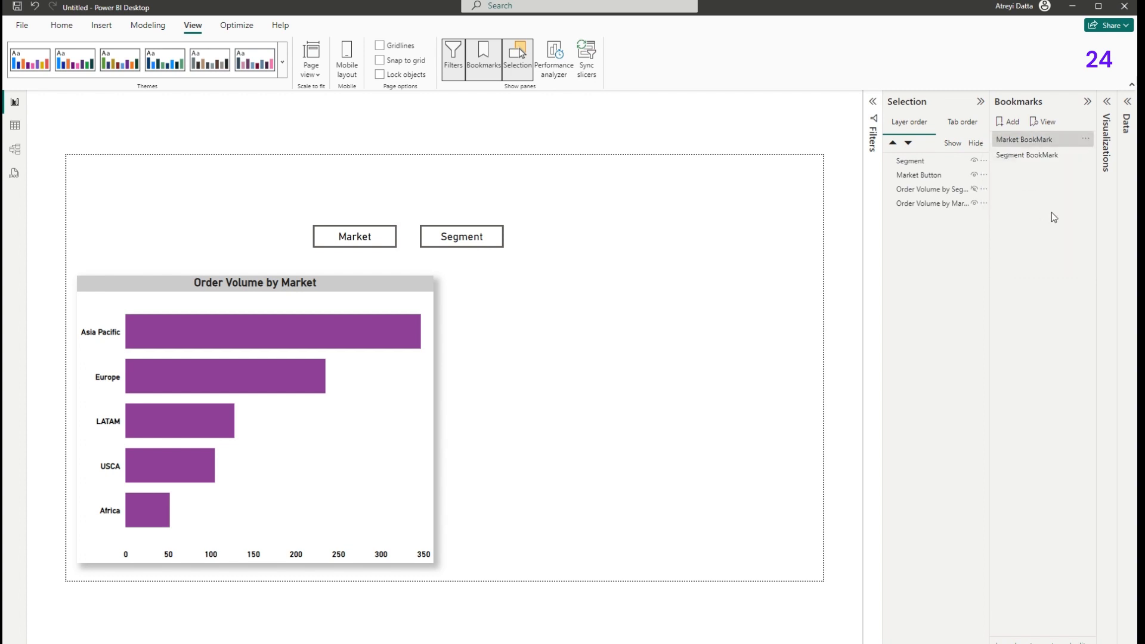
Apply Segment BookMark, hide the Order Volume by Market chart, and update the bookmark with that view.
left_click(1035, 158)
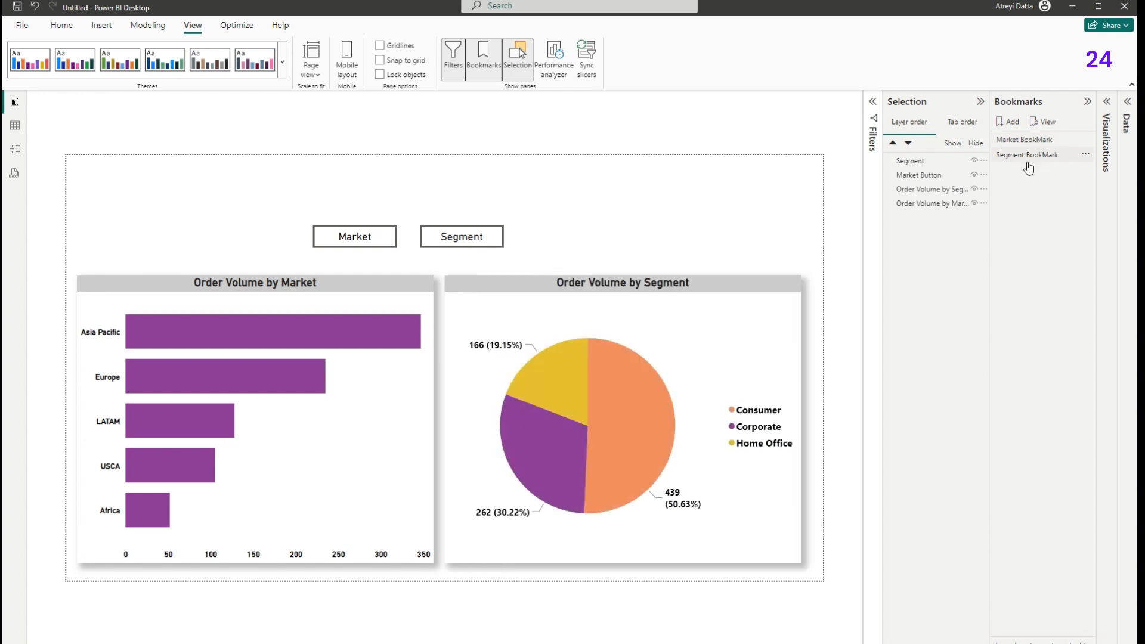
left_click(974, 204)
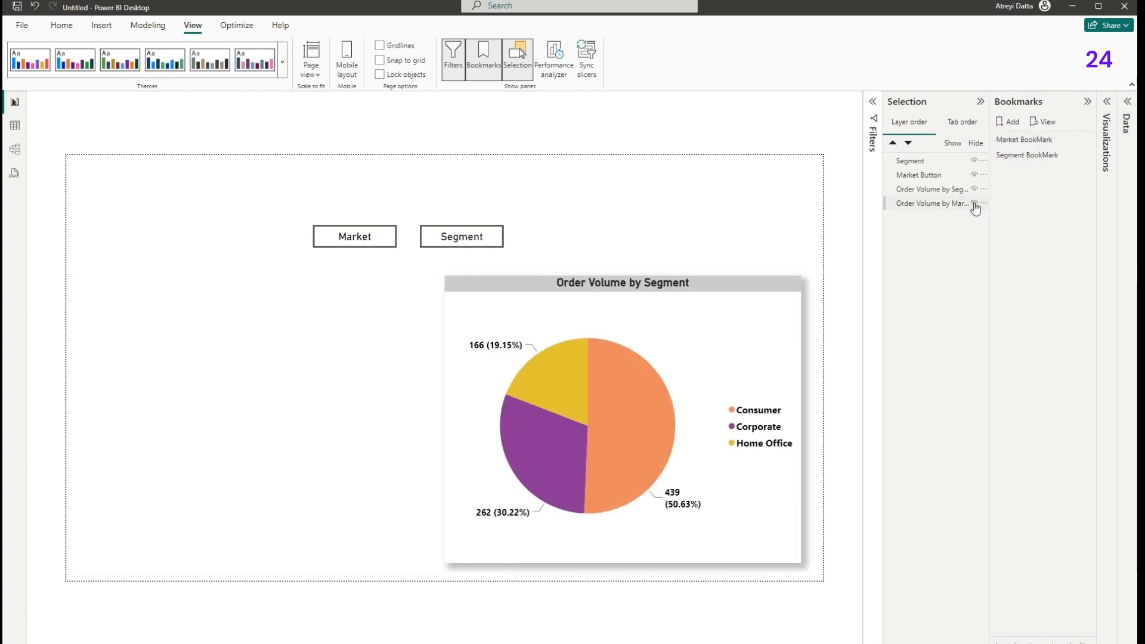
left_click(1086, 155)
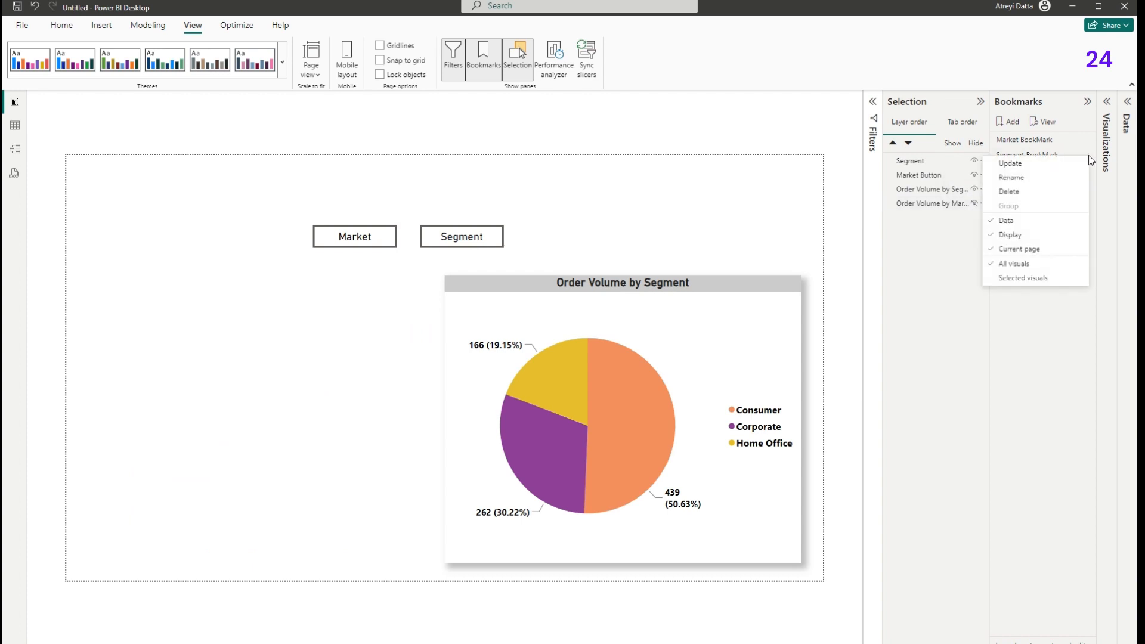
left_click(1057, 167)
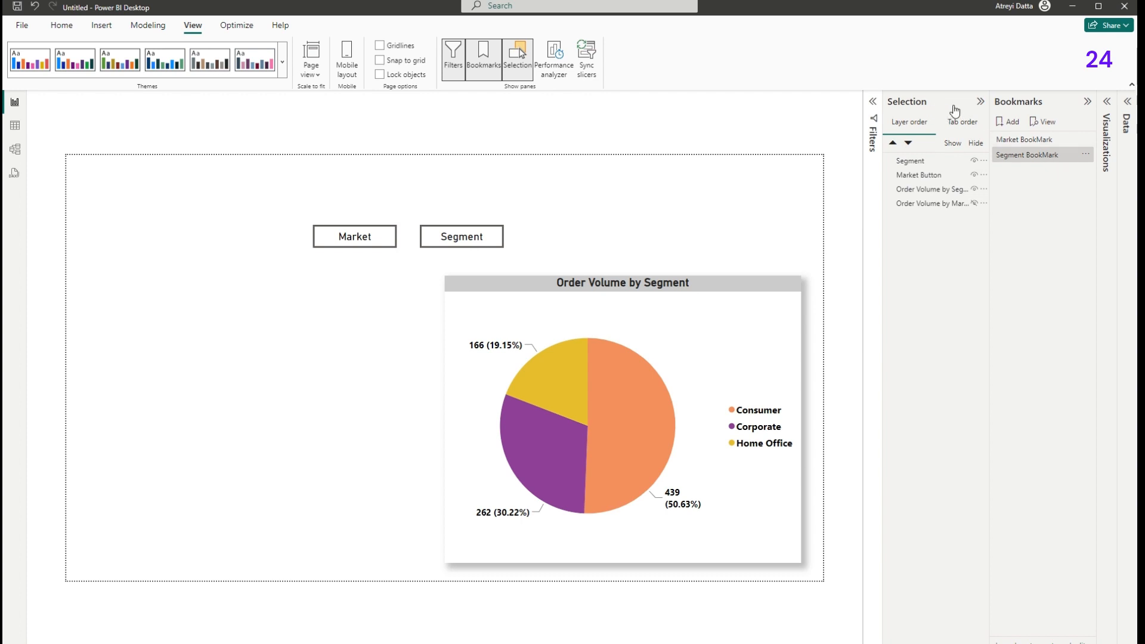
Turn on the Market button's action, with type Bookmark and Market BookMark as its target.
left_click(1080, 105)
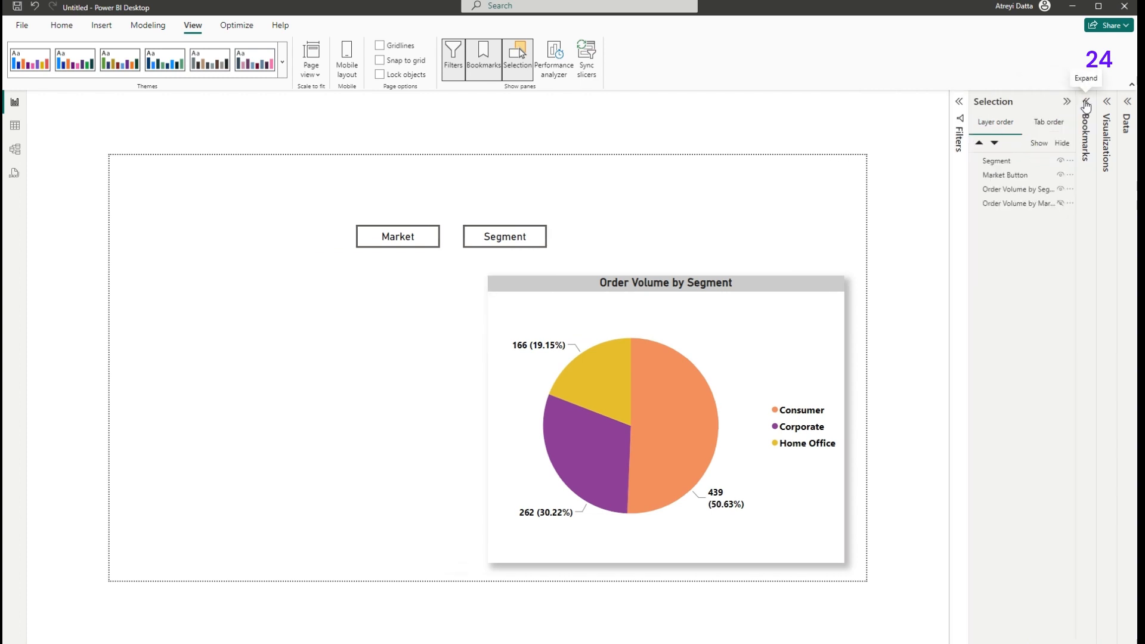
left_click(1067, 105)
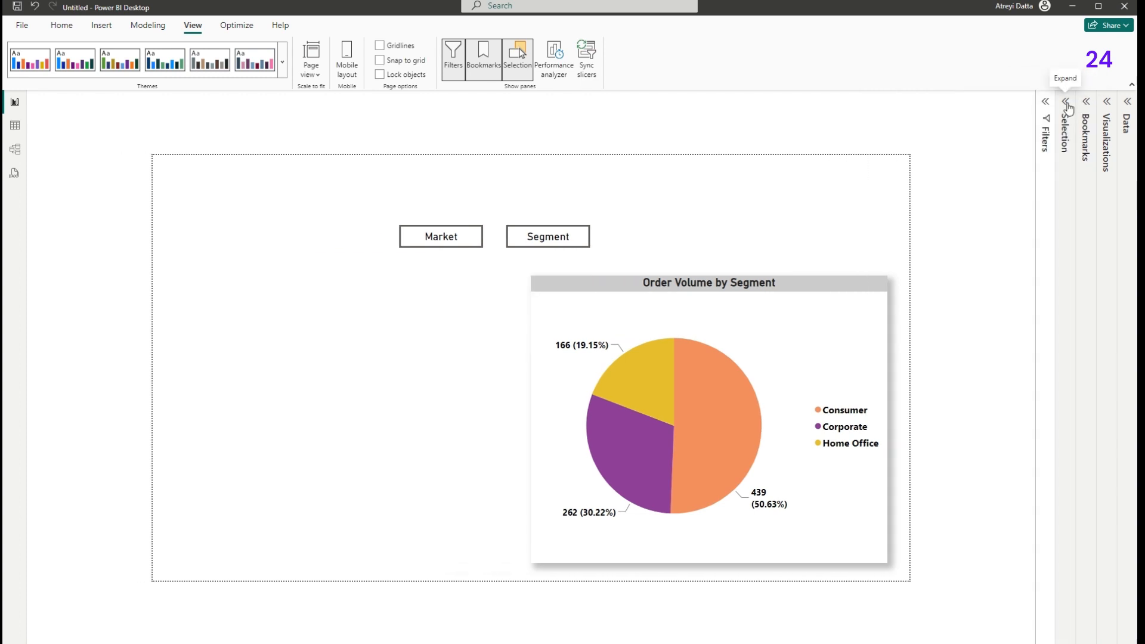
left_click(470, 244)
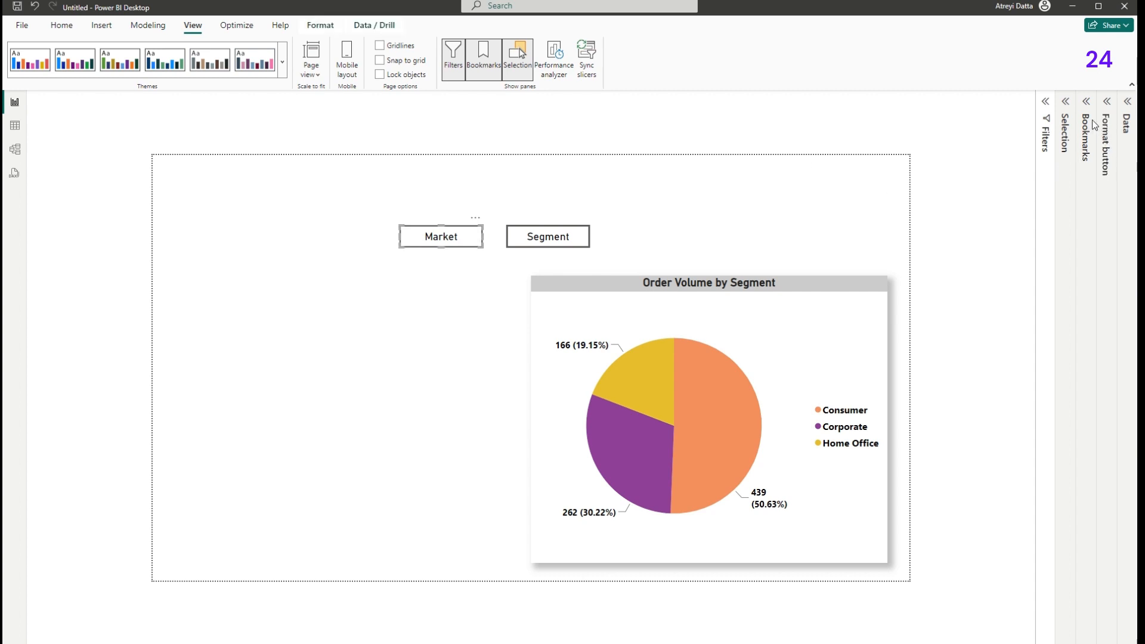
left_click(1106, 102)
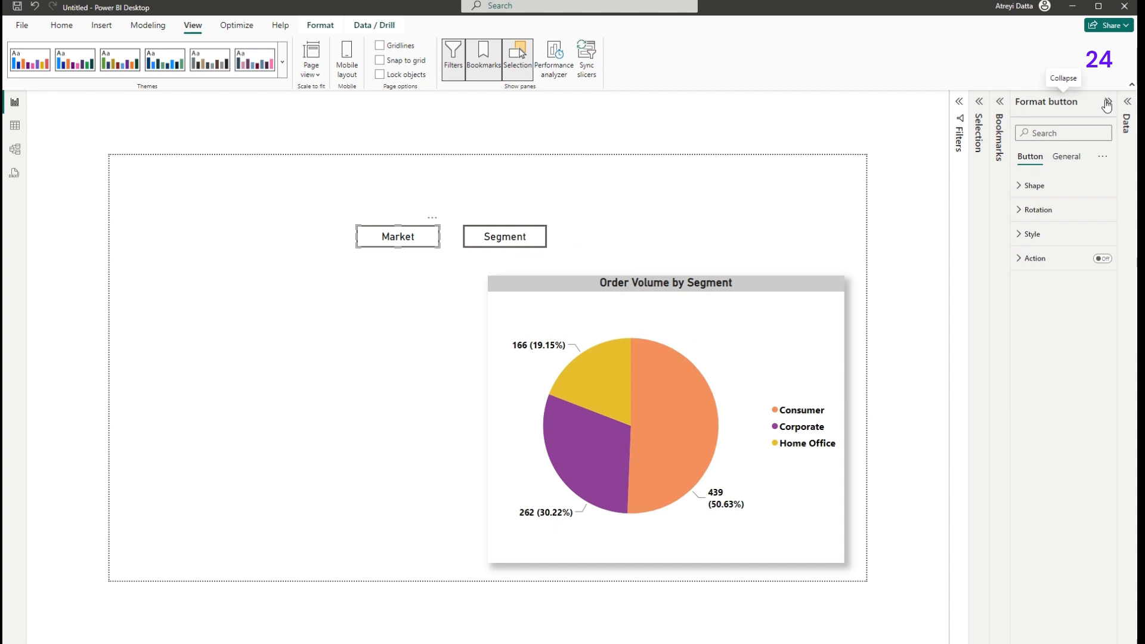
left_click(1019, 260)
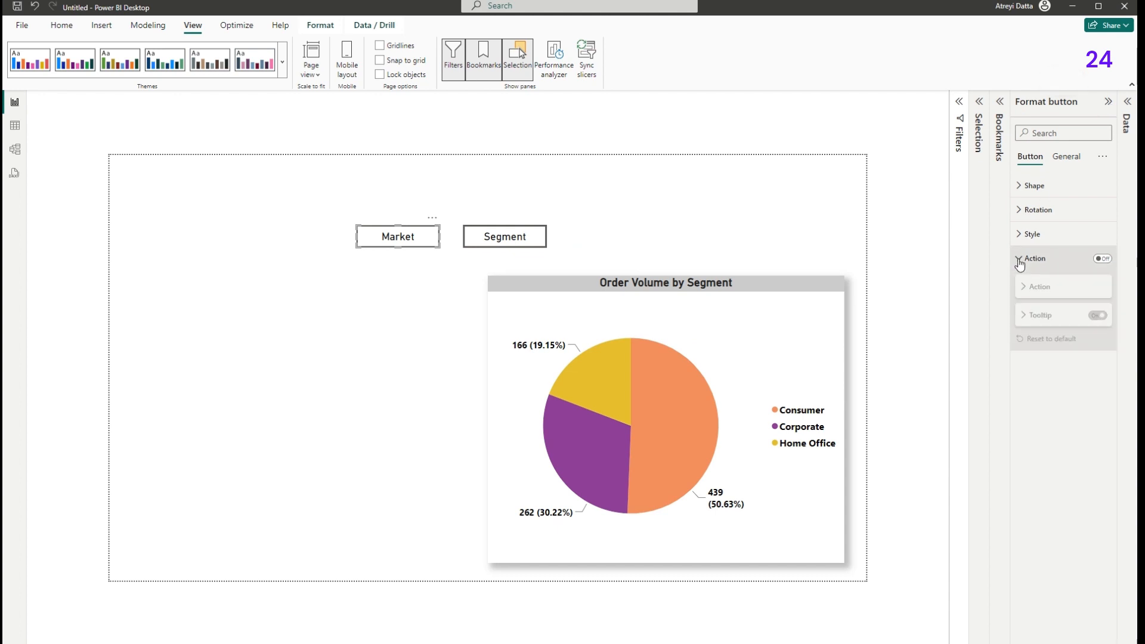
left_click(1100, 259)
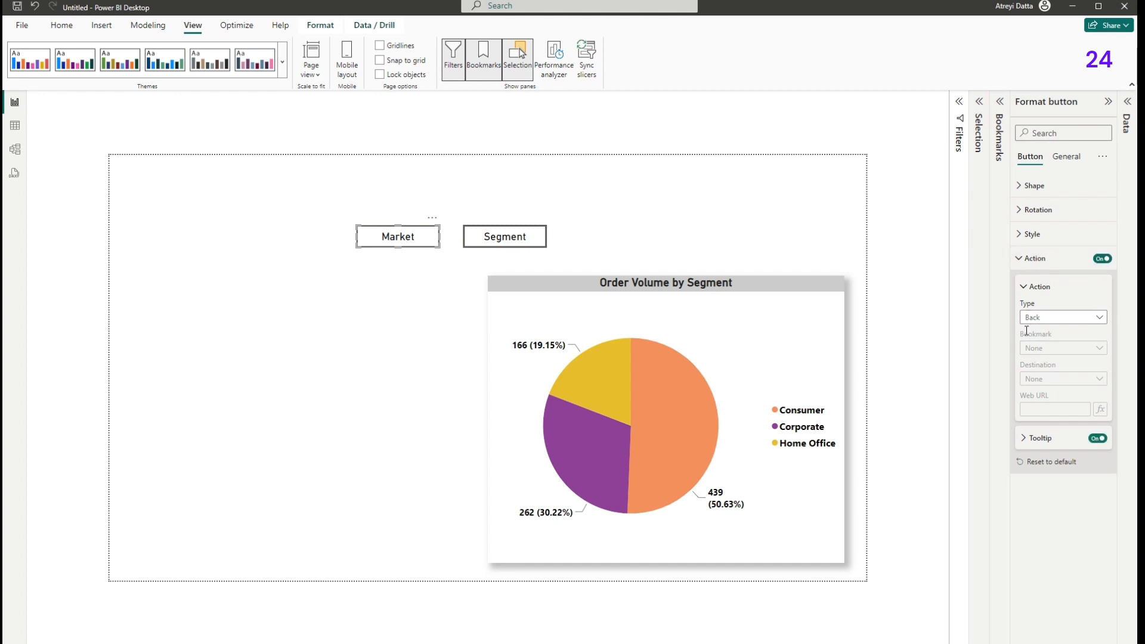
left_click(1099, 317)
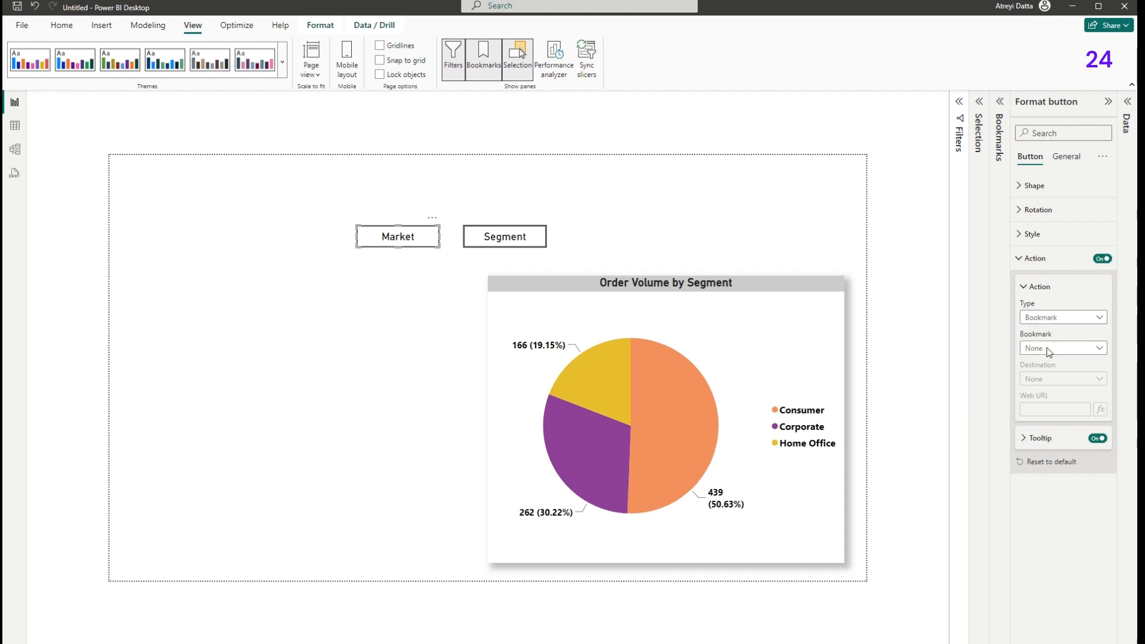
left_click(1048, 347)
left_click(1100, 350)
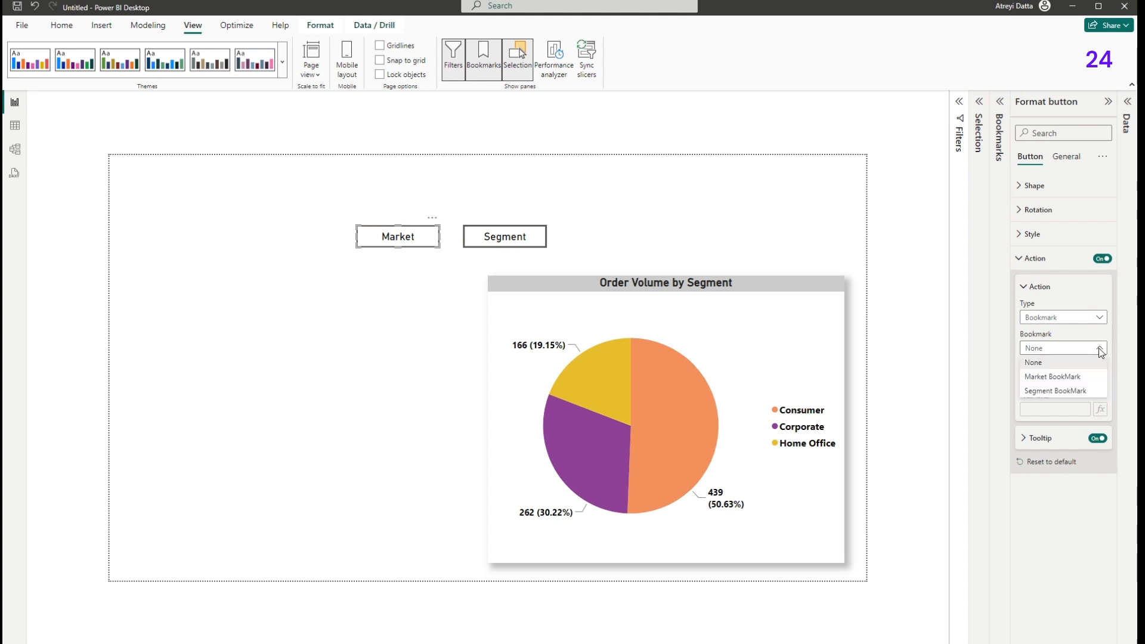
left_click(1047, 377)
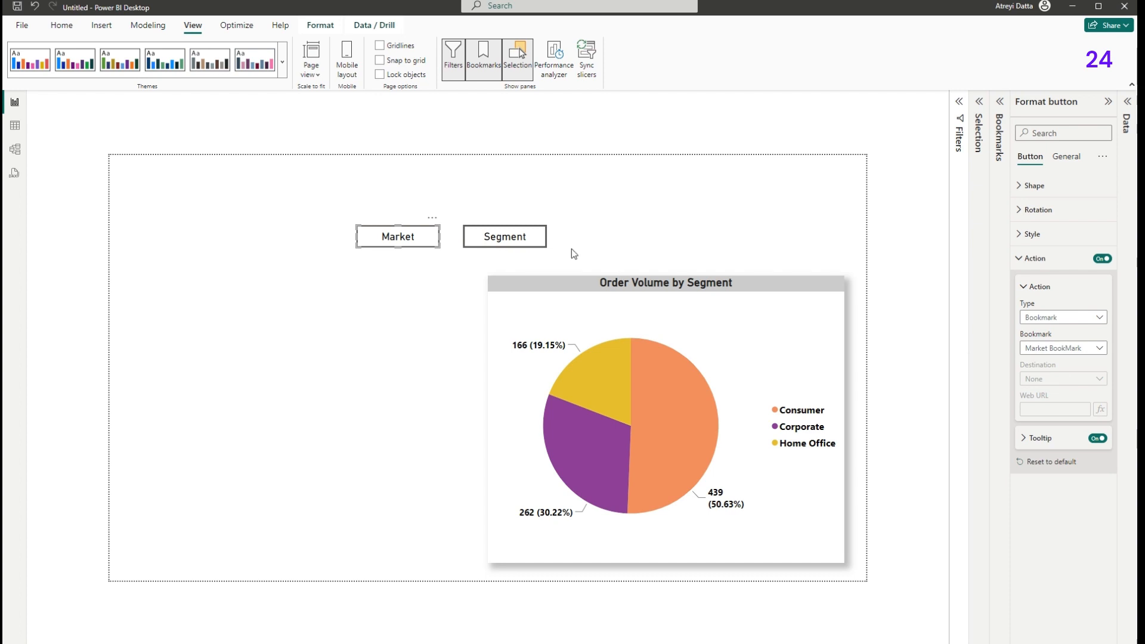
Turn on the Segment button's action, with type Bookmark and Segment BookMark as its target.
left_click(535, 246)
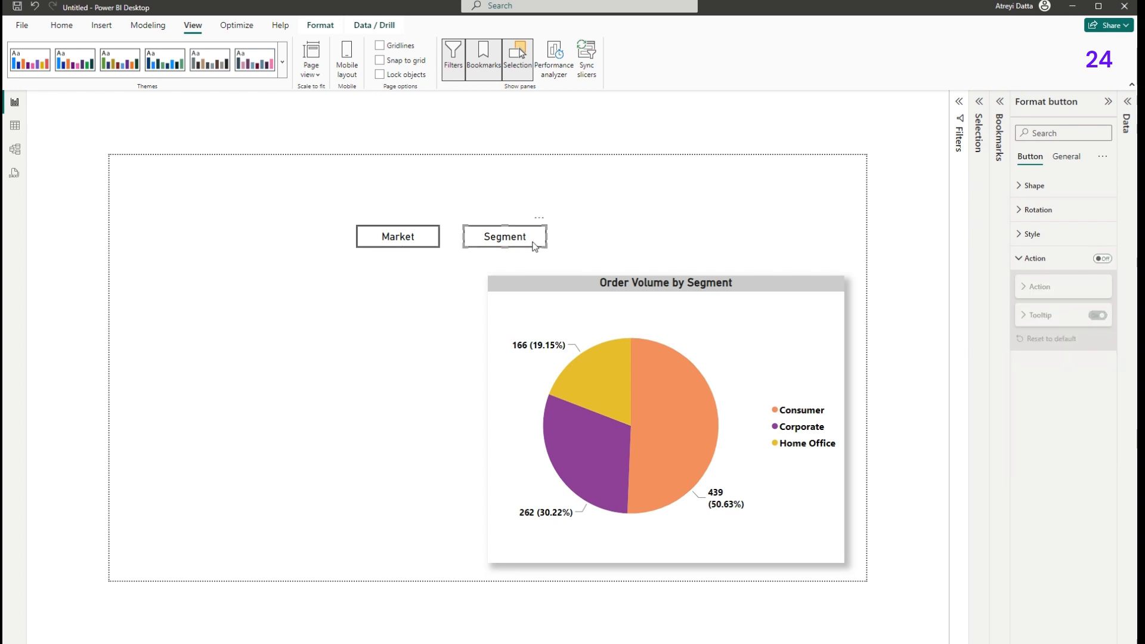
left_click(1021, 262)
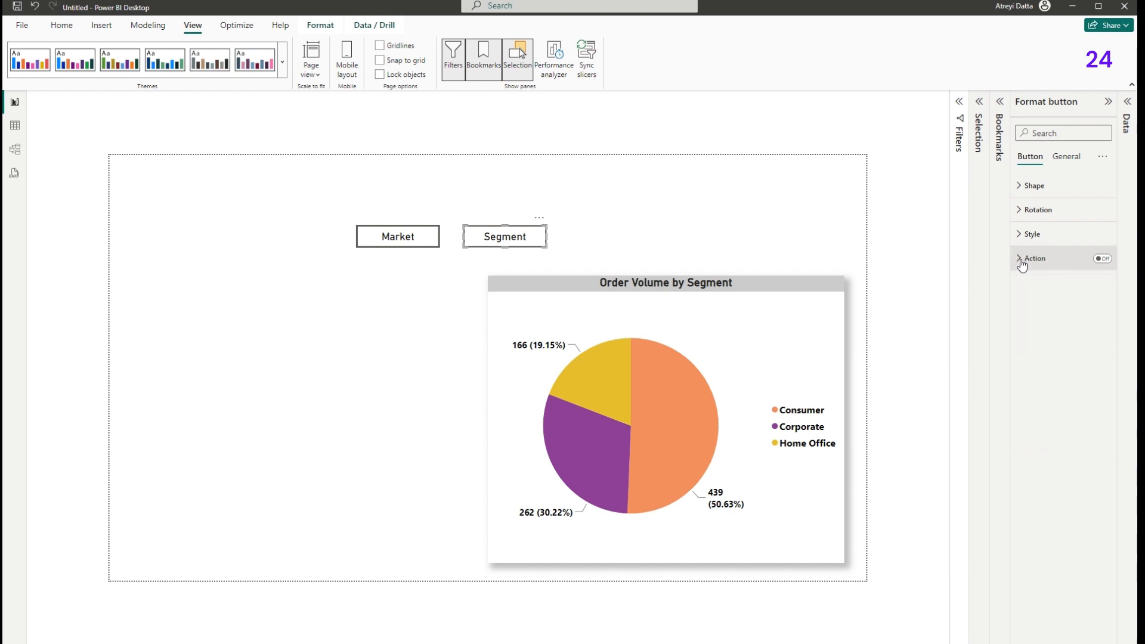
left_click(1100, 261)
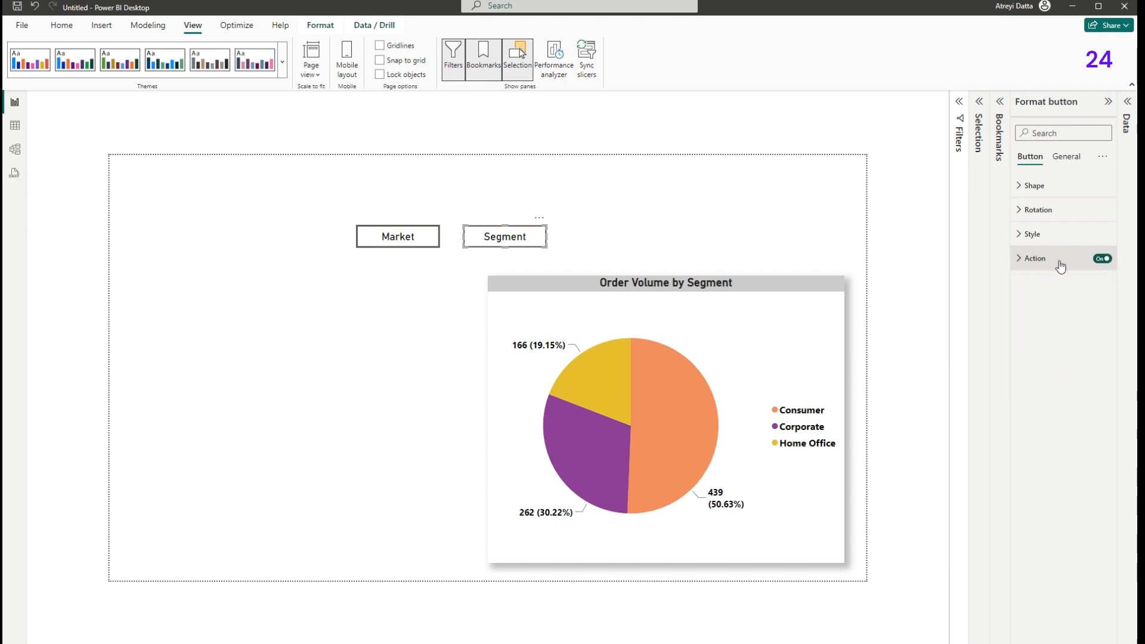
left_click(1019, 258)
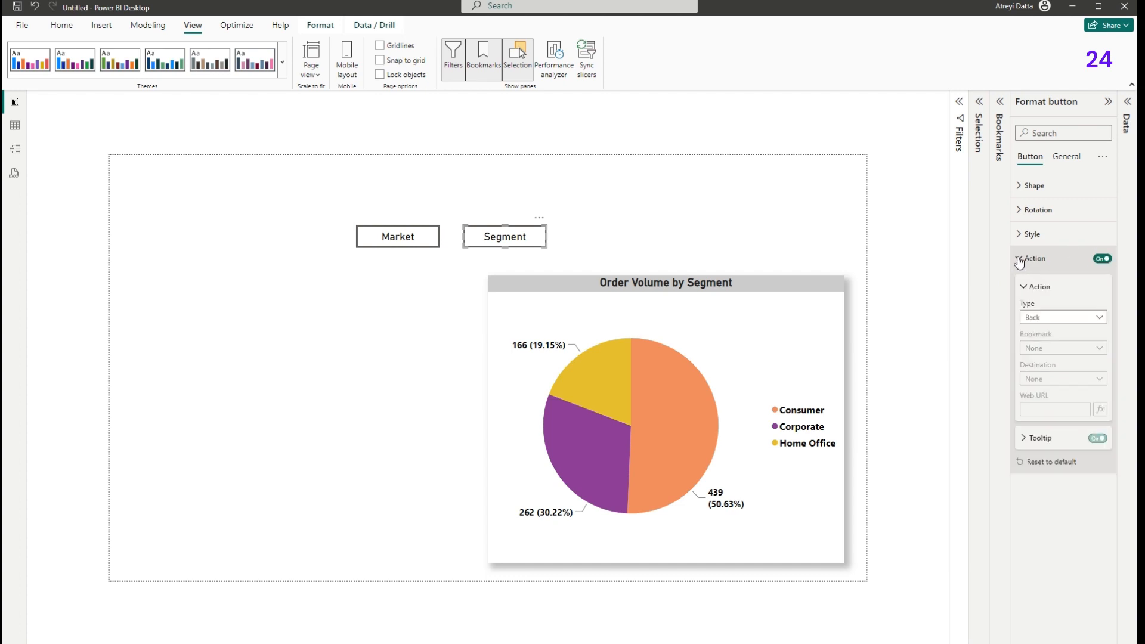
left_click(1096, 317)
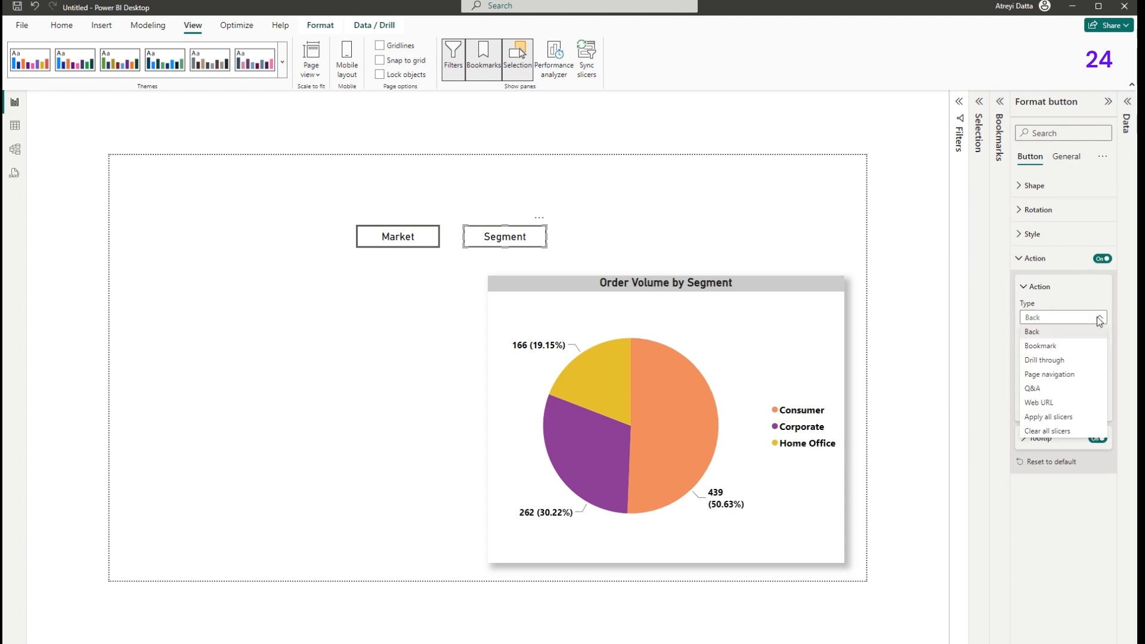
left_click(1048, 347)
left_click(1100, 352)
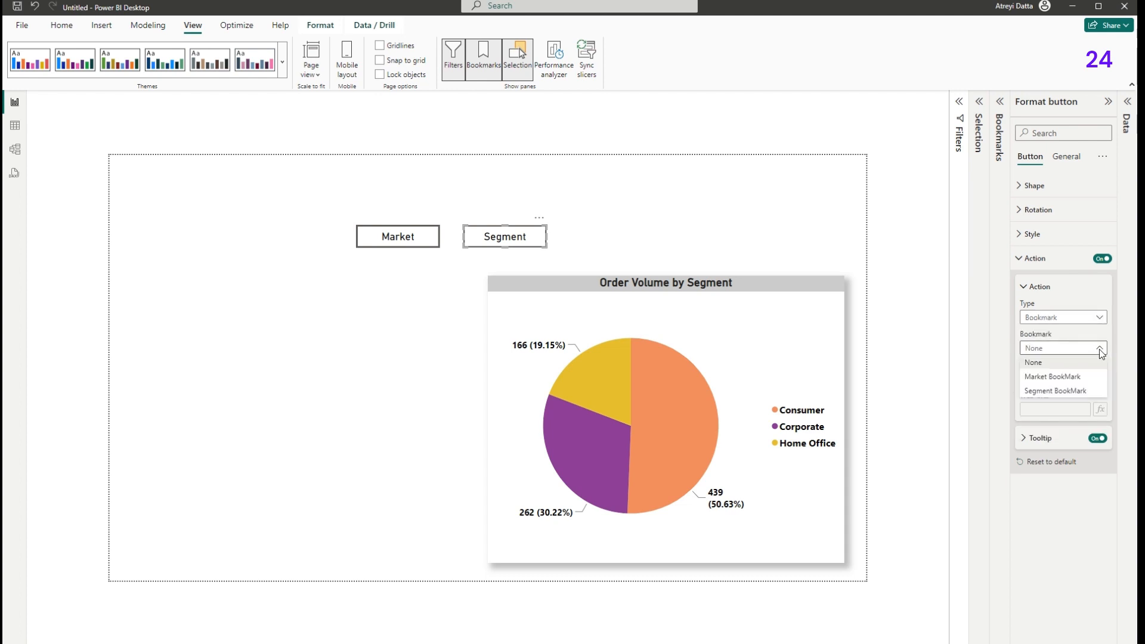
left_click(1048, 391)
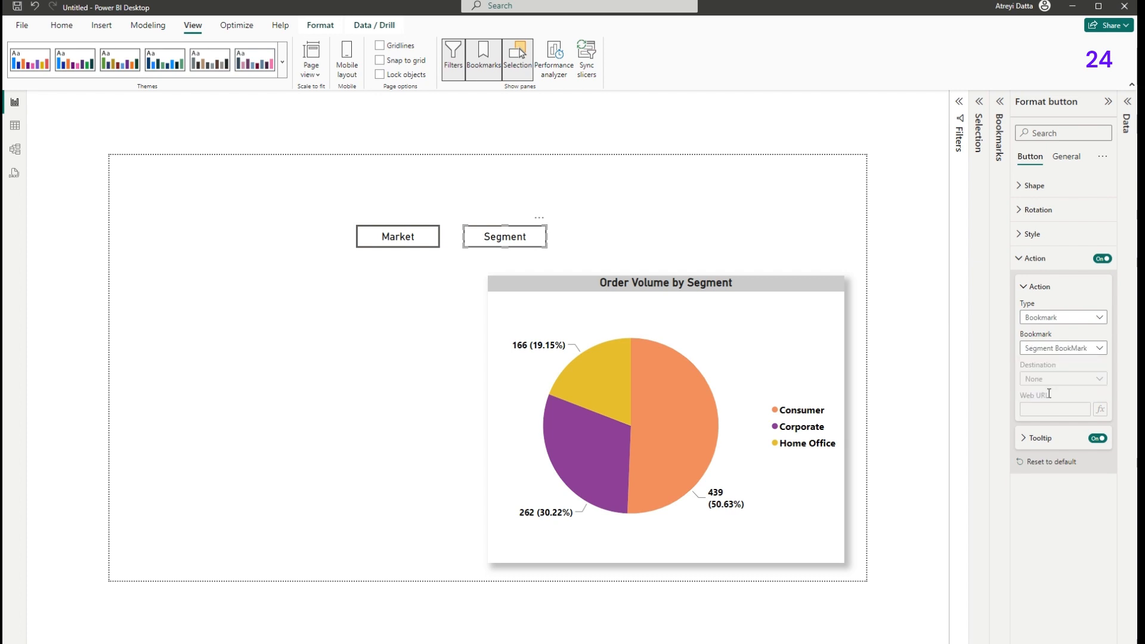
left_click(1102, 258)
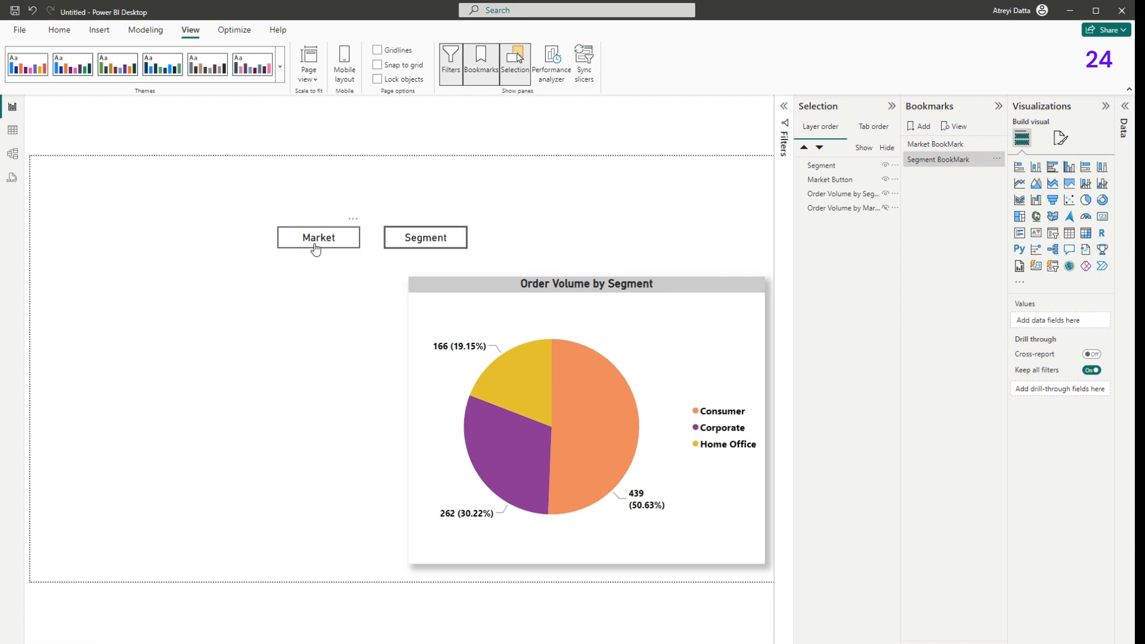
Test the Market button and the Segment button on the page to switch between the two charts.
left_click(316, 248, "ctrl")
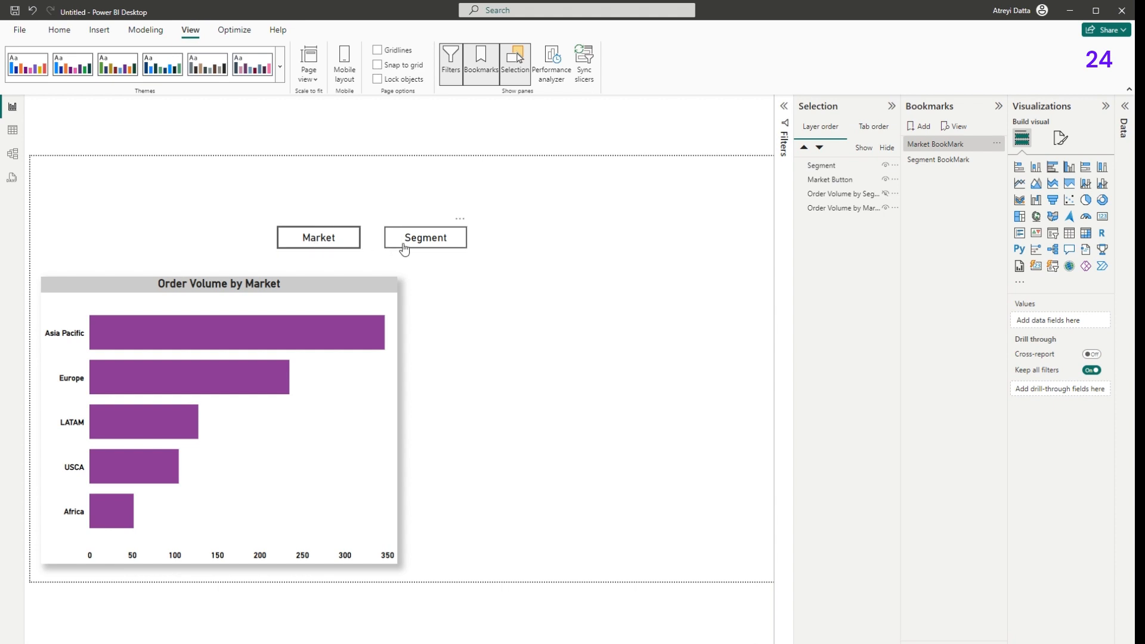
left_click(404, 248, "ctrl")
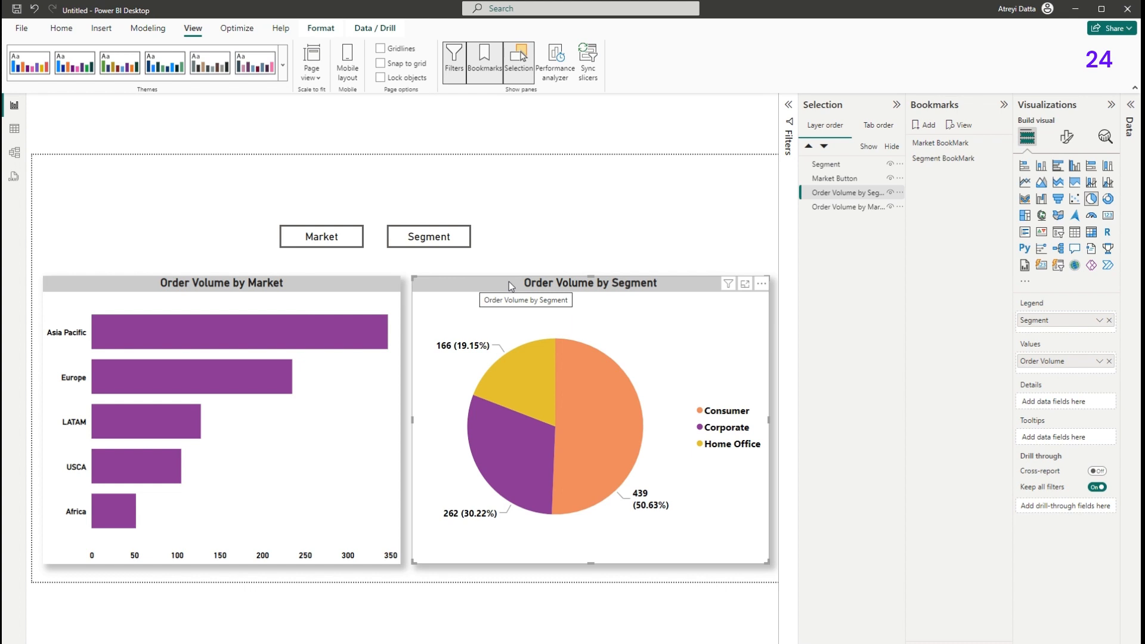
Move the Order Volume by Segment pie chart exactly over the Market bar chart and test switching with both buttons.
left_click_drag(509, 282, 138, 283)
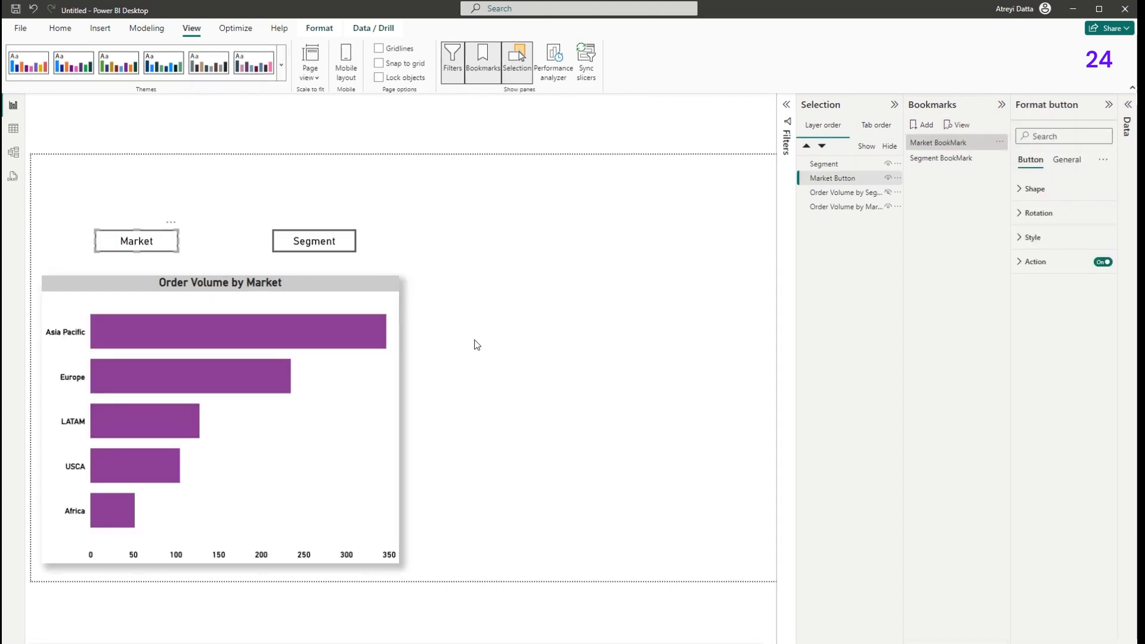
left_click(295, 248, "ctrl")
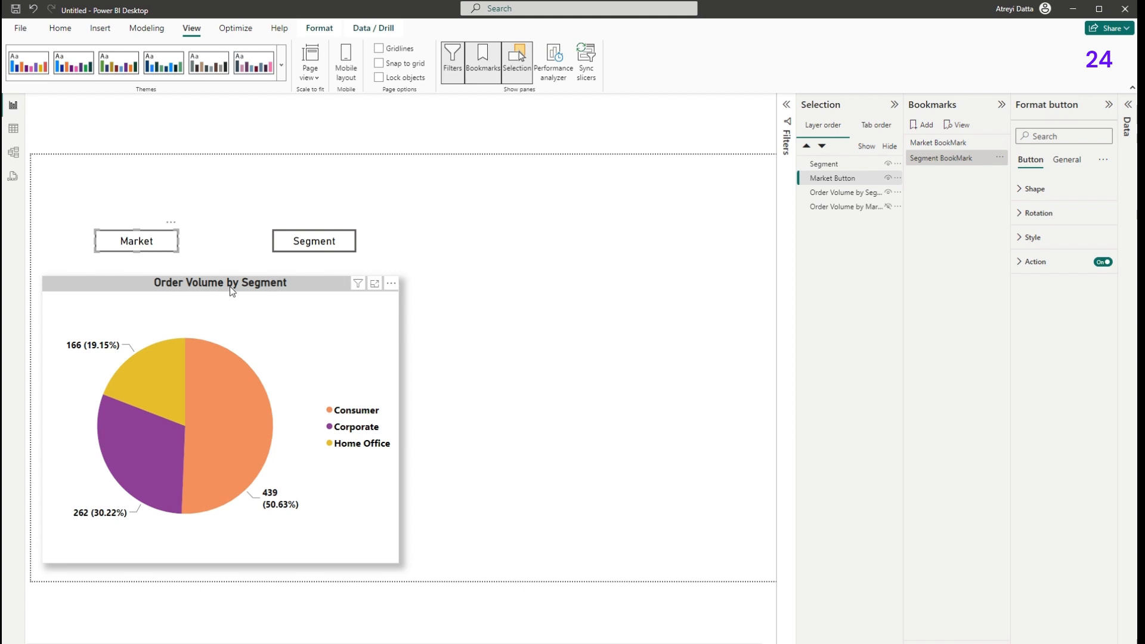
left_click(145, 243, "ctrl")
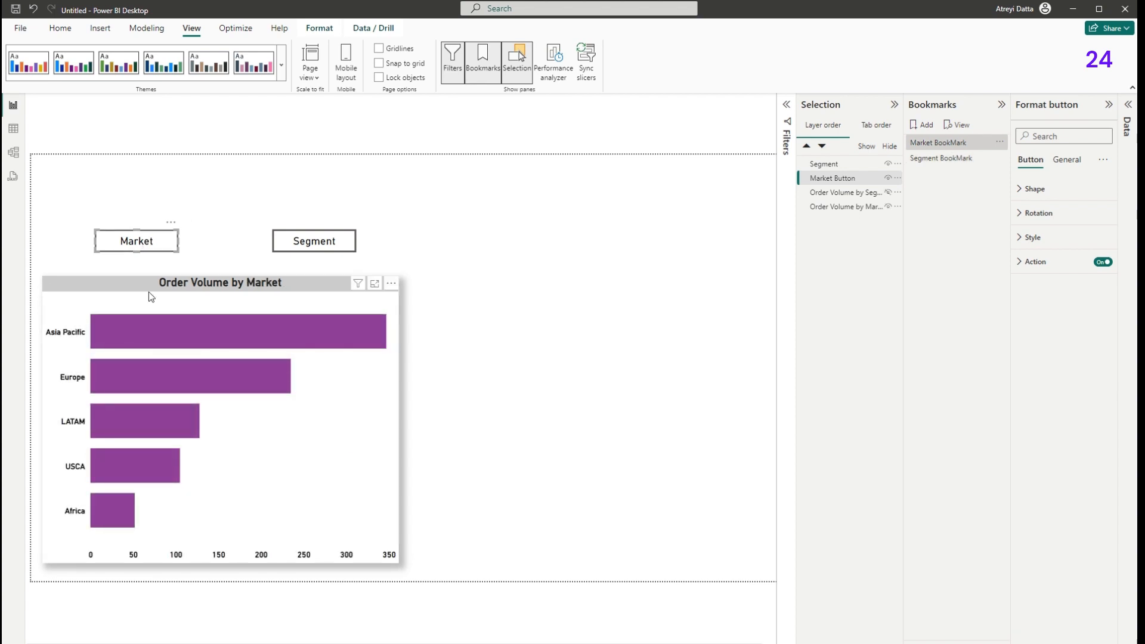